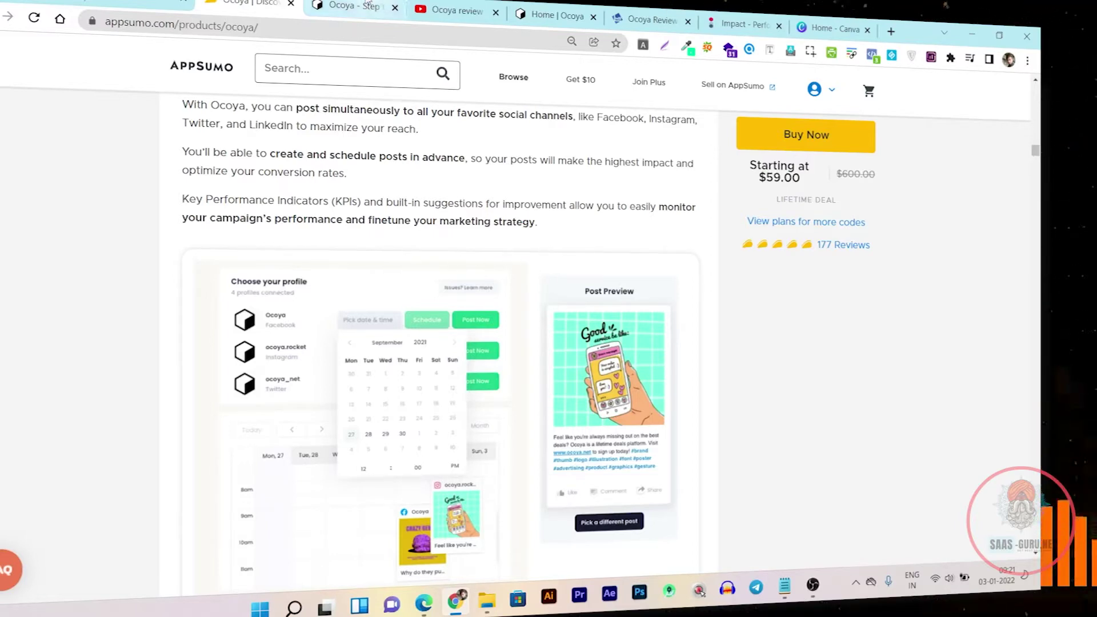
# Step: Open the pricing page of the Ocoya website and examine the prices and feature lists of the Silver, Gold, Diamond and Platinum plans
pyautogui.click(366, 6)
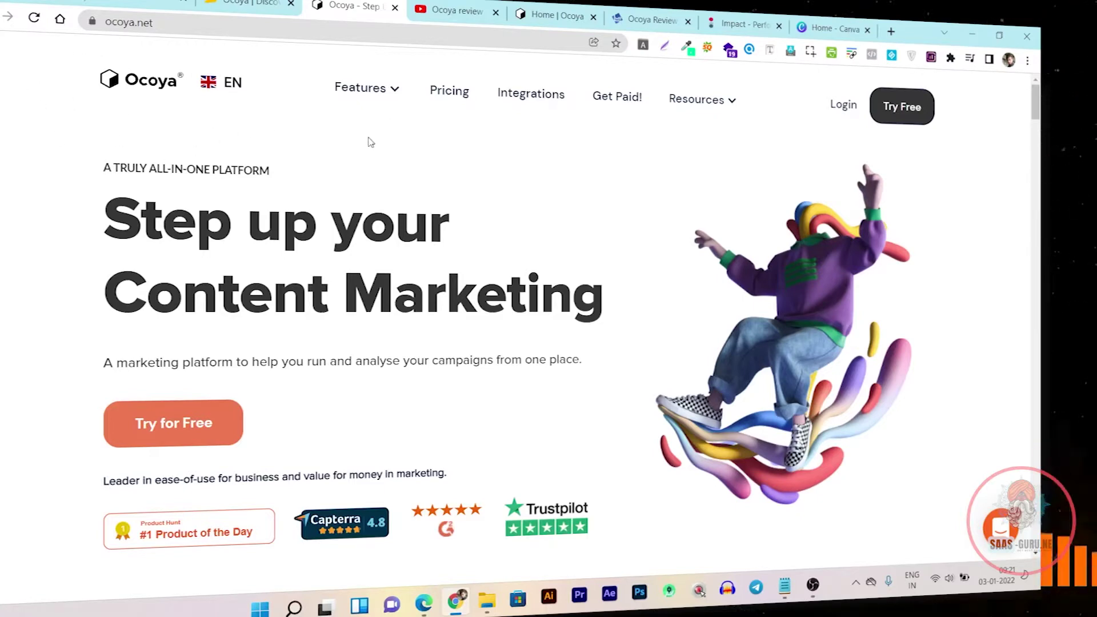
pyautogui.click(450, 92)
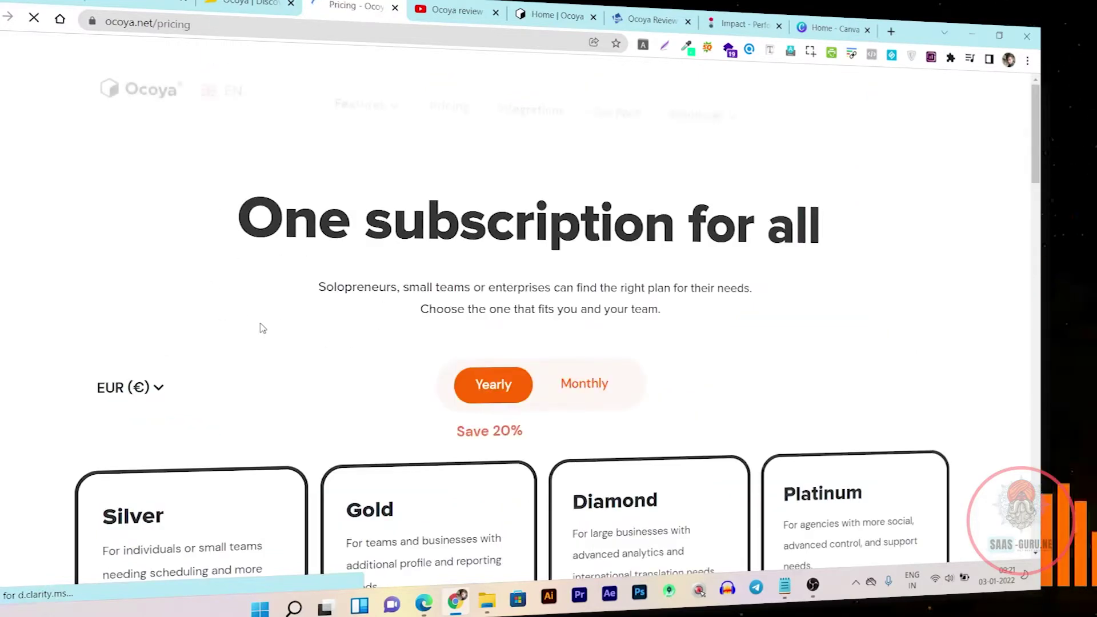
pyautogui.scroll(-2, 259, 326)
pyautogui.scroll(-1, 227, 323)
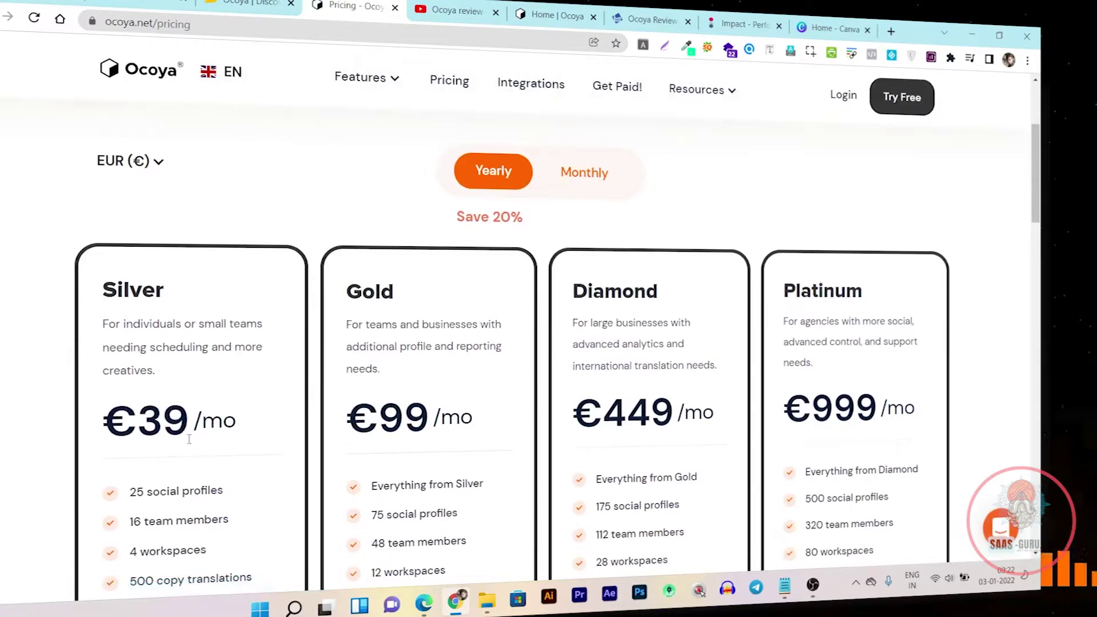
pyautogui.scroll(-2, 189, 440)
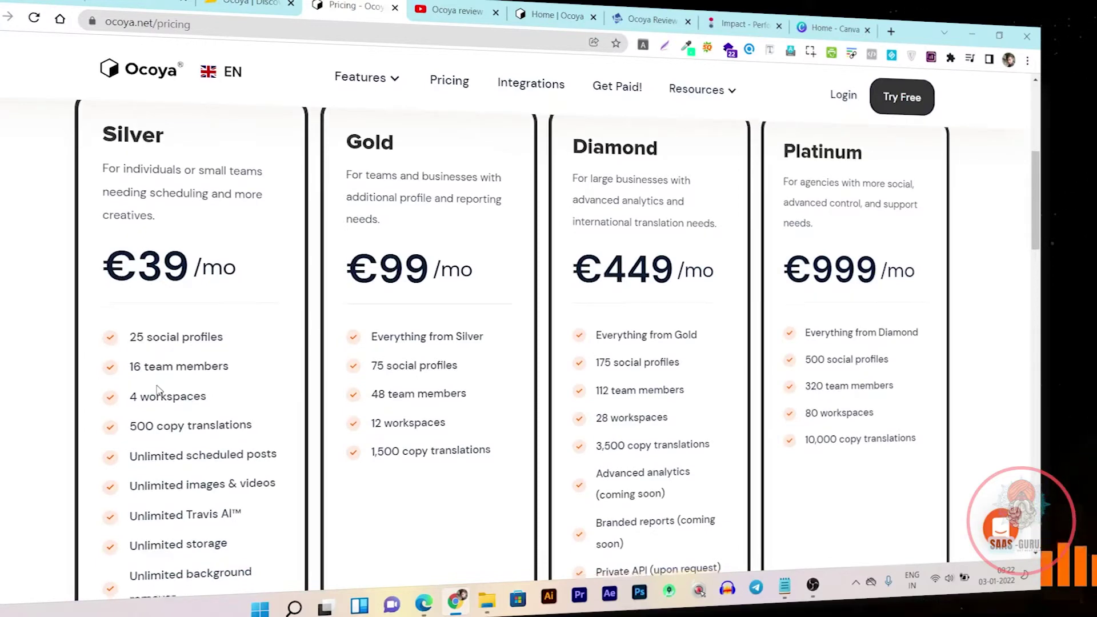
pyautogui.scroll(-3, 163, 386)
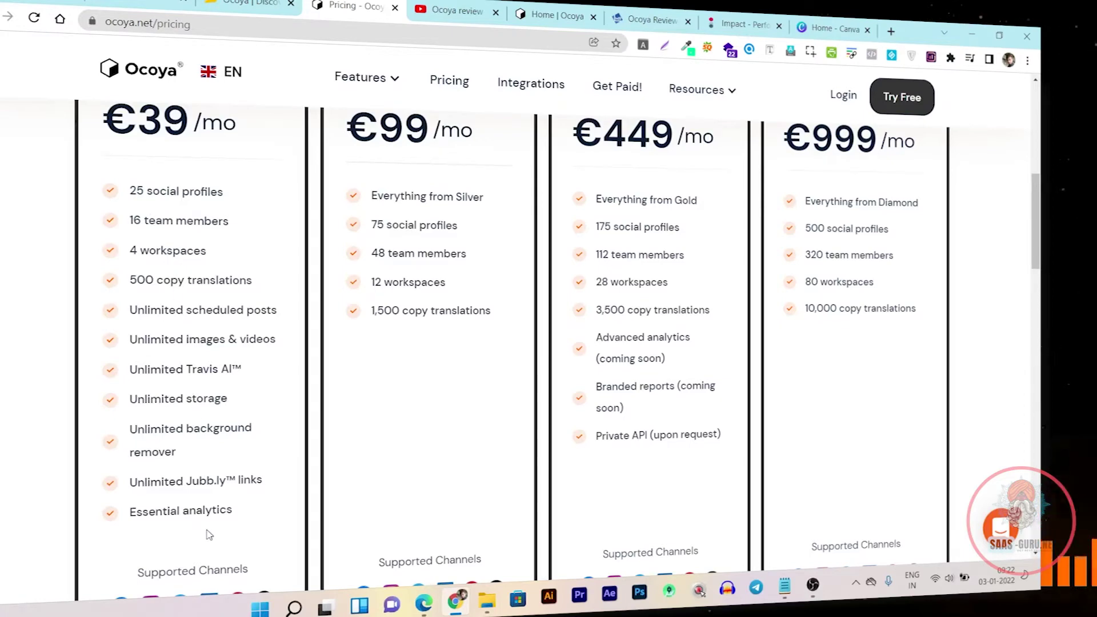
pyautogui.scroll(1, 234, 236)
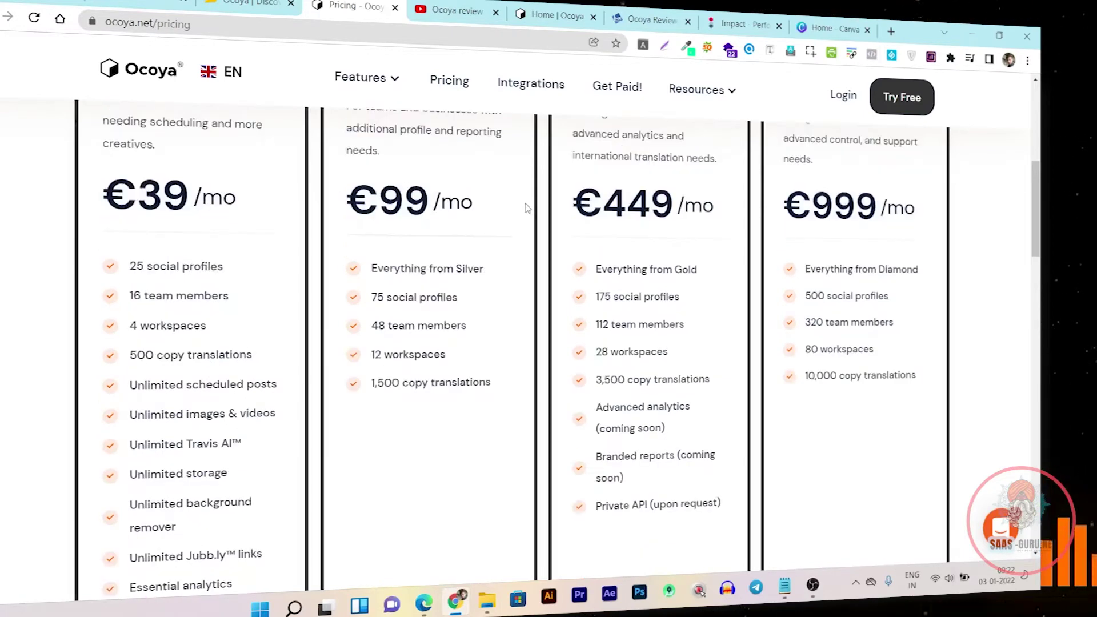
pyautogui.scroll(2, 527, 207)
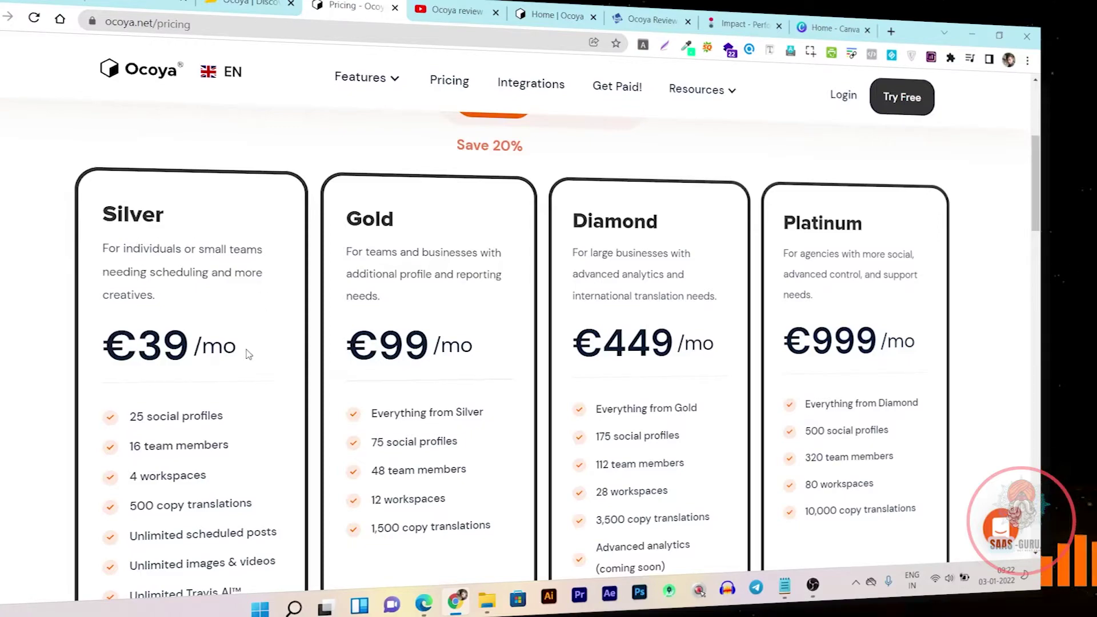
# Step: Check the supported social channels listed under each plan and the note on getting more profiles
pyautogui.scroll(-6, 249, 350)
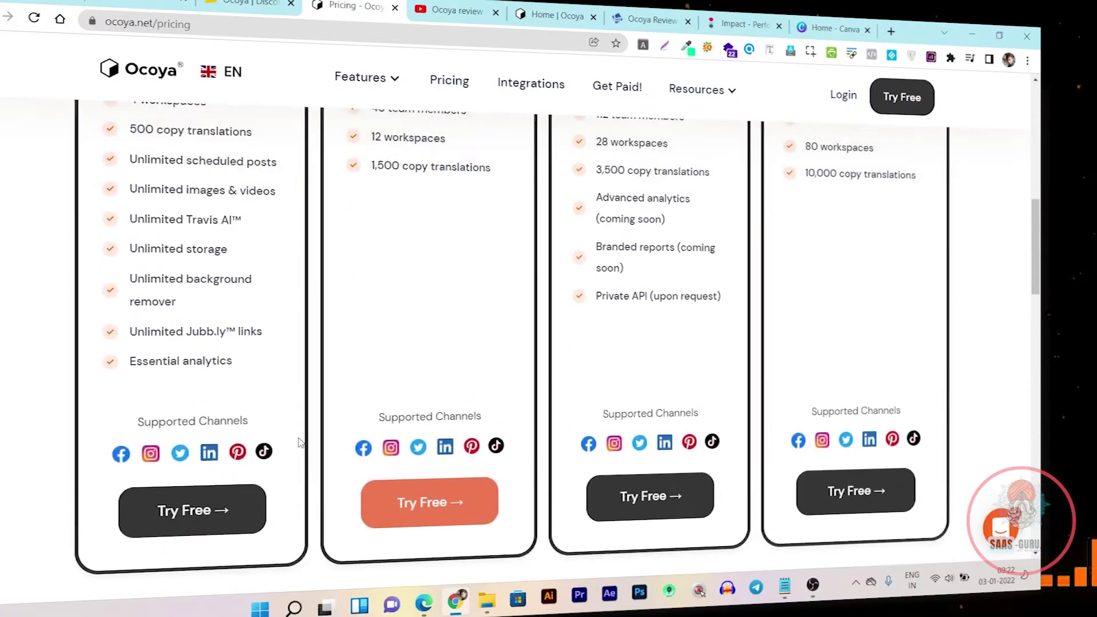
pyautogui.scroll(1, 301, 443)
pyautogui.scroll(-4, 297, 446)
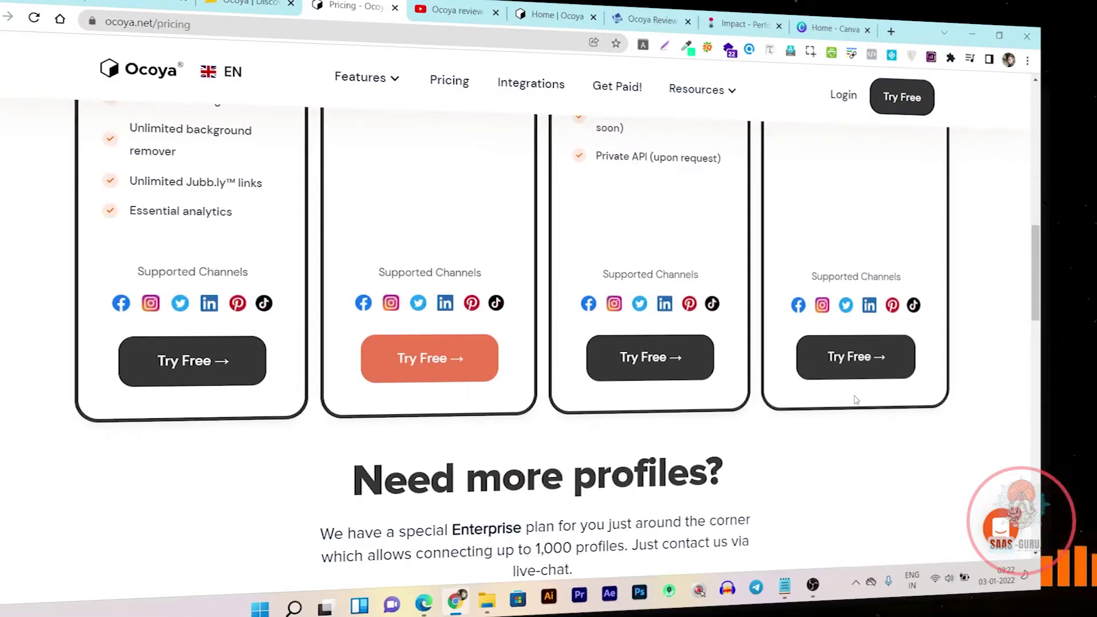
pyautogui.scroll(7, 871, 400)
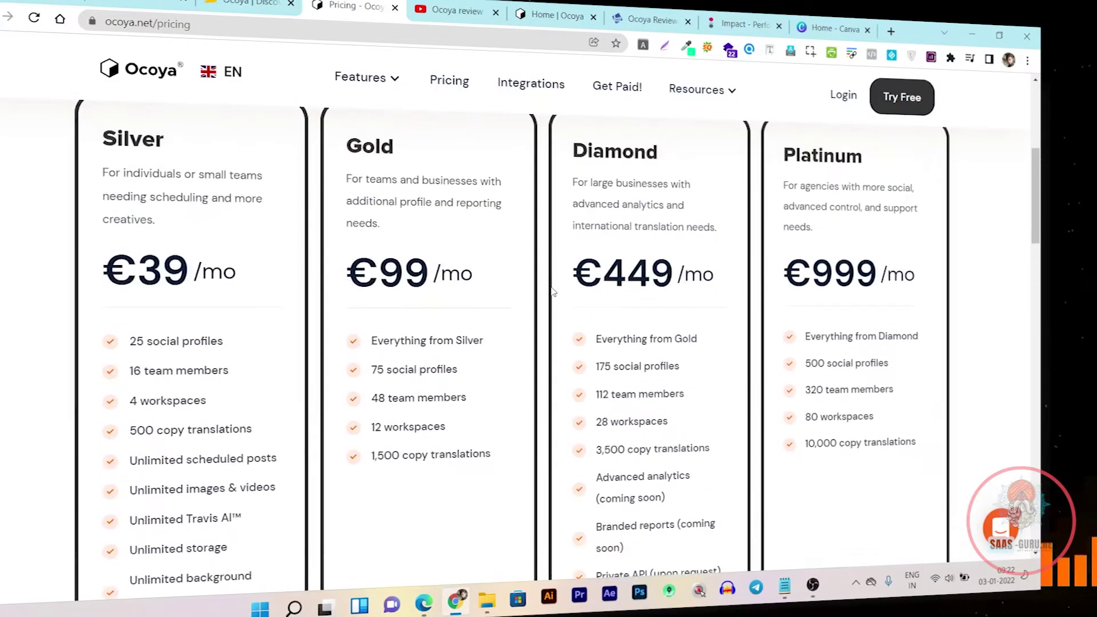
pyautogui.scroll(5, 553, 278)
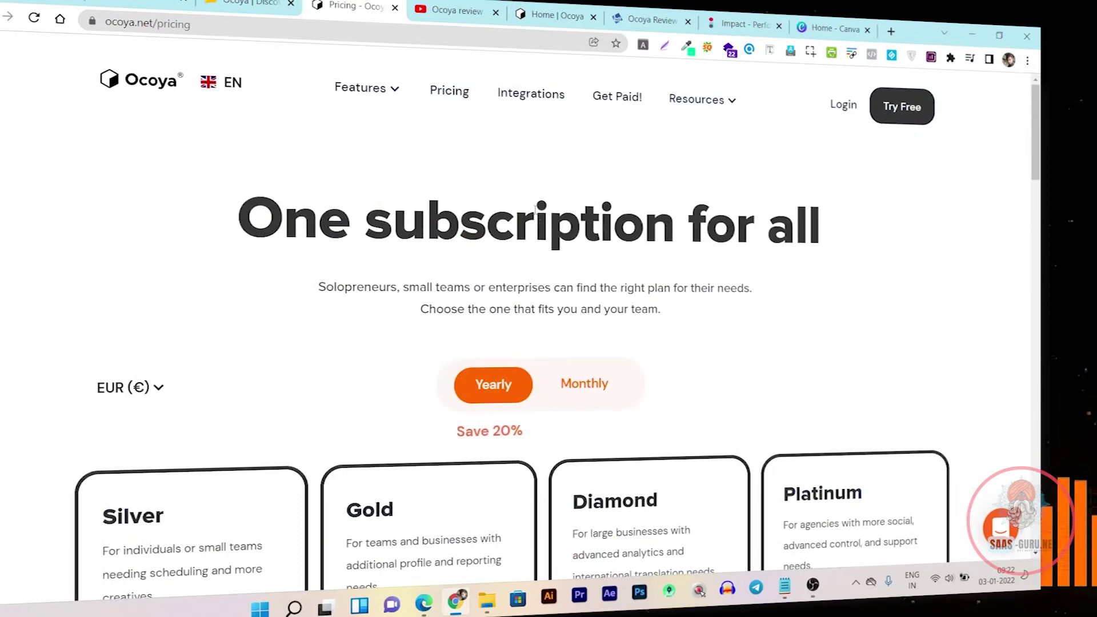
# Step: Switch to the Ocoya app, look back at its AppSumo deal page, and return to the app's dashboard
pyautogui.click(551, 17)
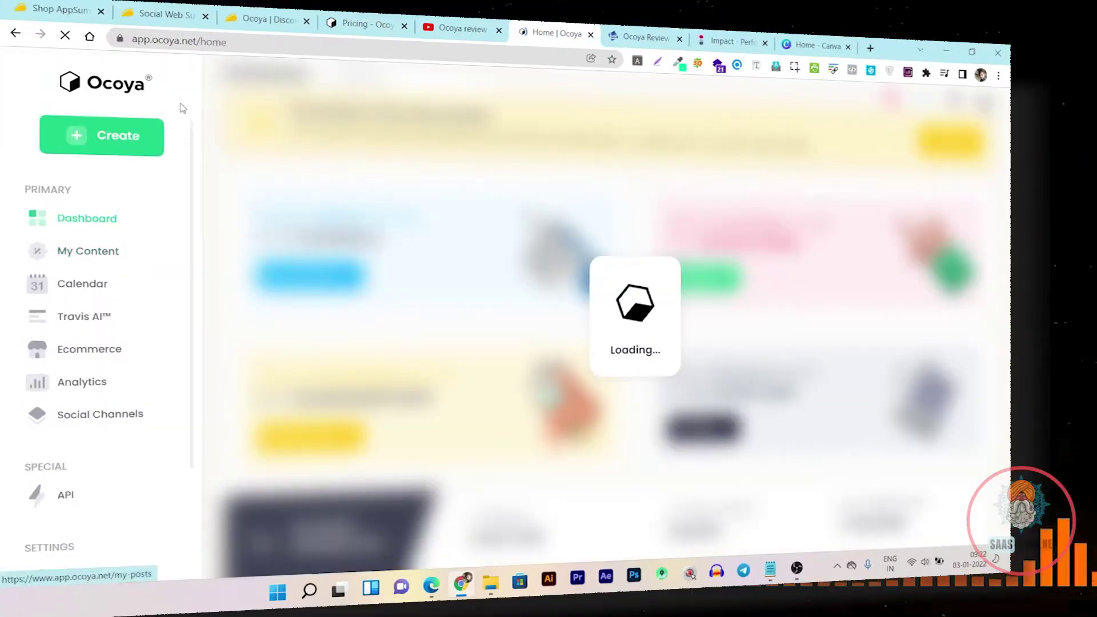
pyautogui.click(259, 16)
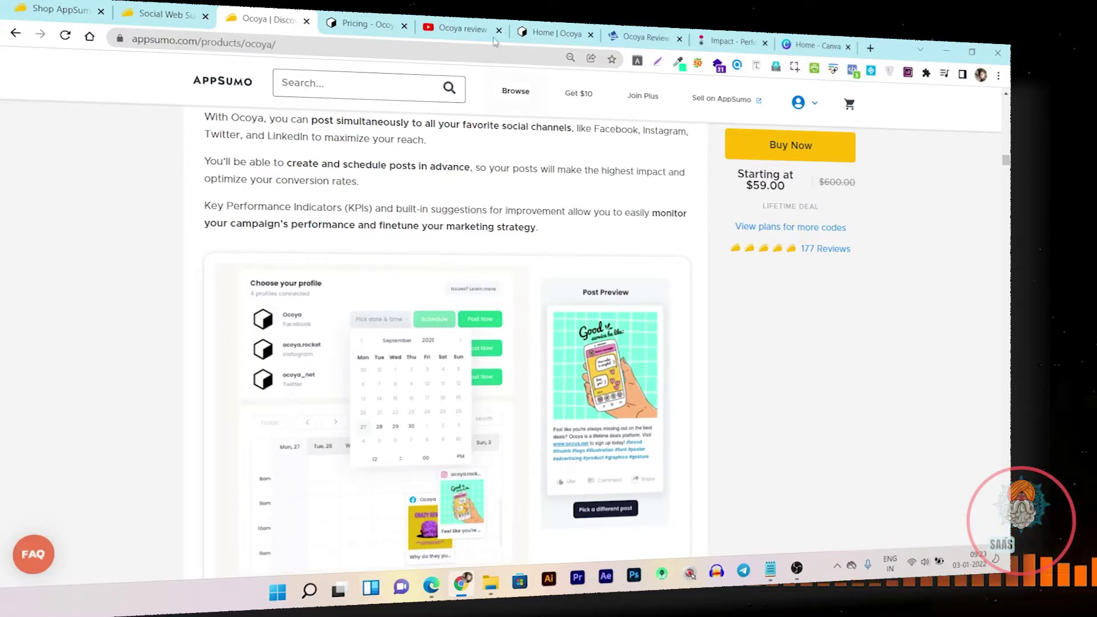
pyautogui.click(542, 26)
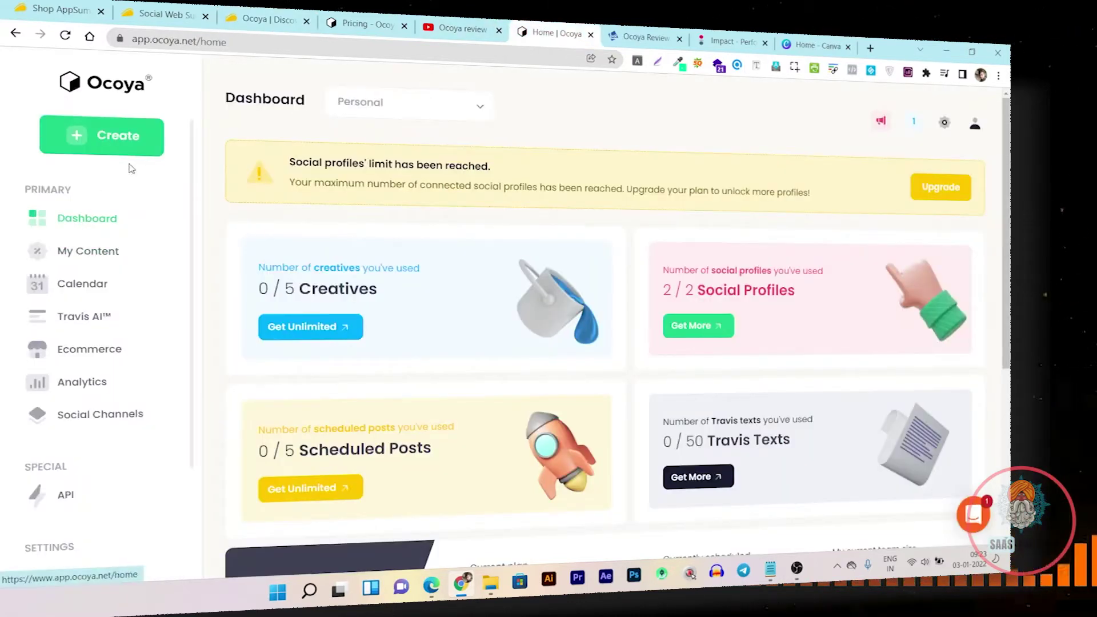
# Step: Open Social Channels and review which social networks, schedulers and store integrations can be connected
pyautogui.scroll(-2, 91, 343)
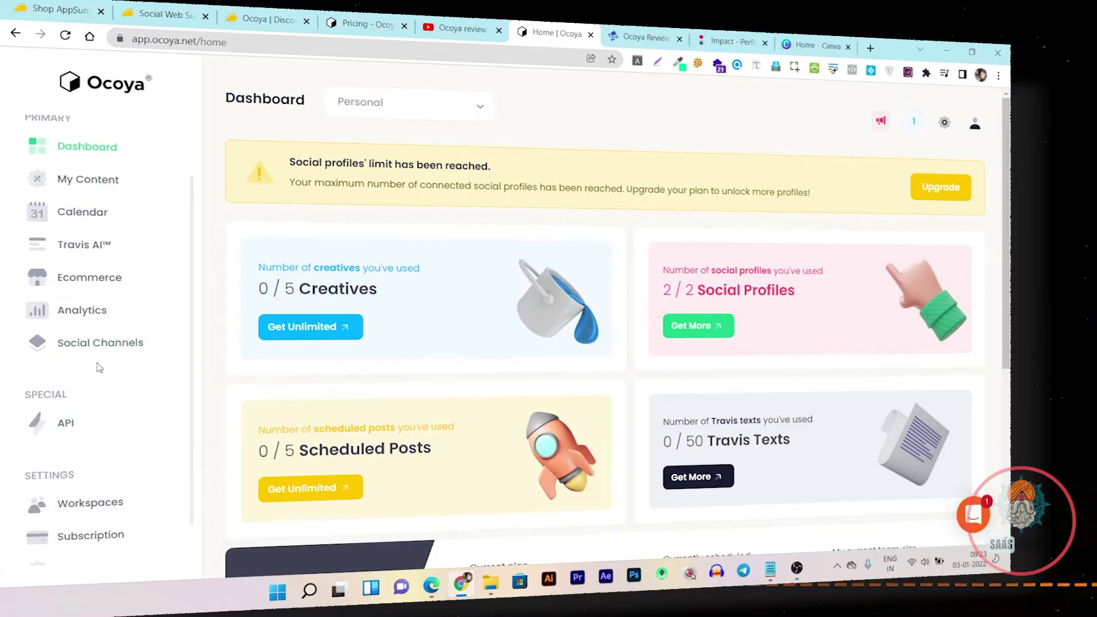
pyautogui.click(98, 355)
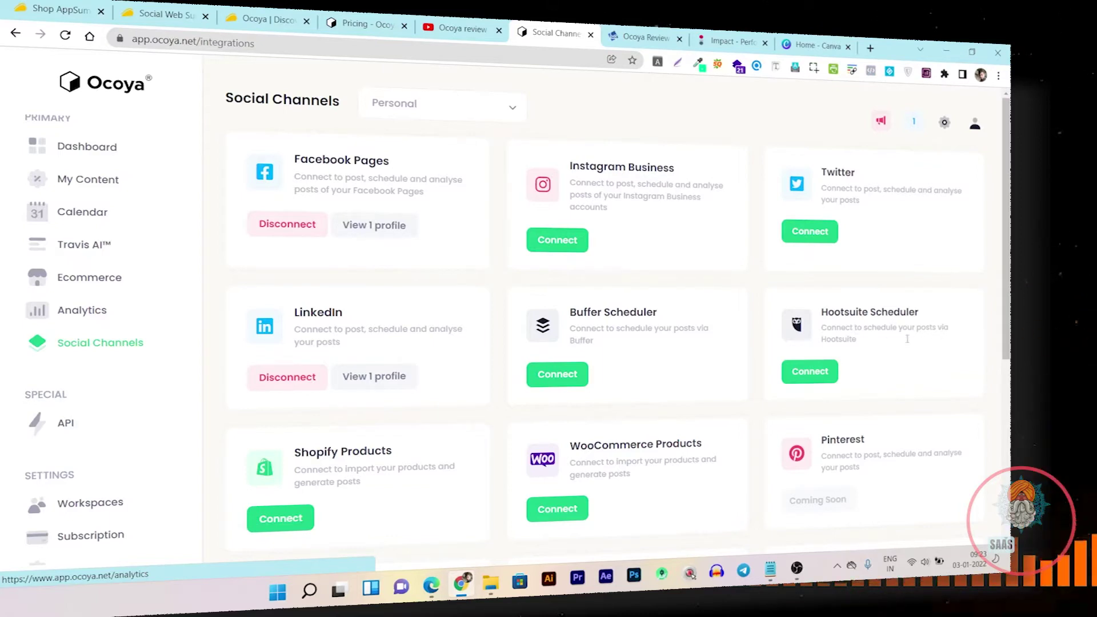
pyautogui.scroll(-2, 481, 380)
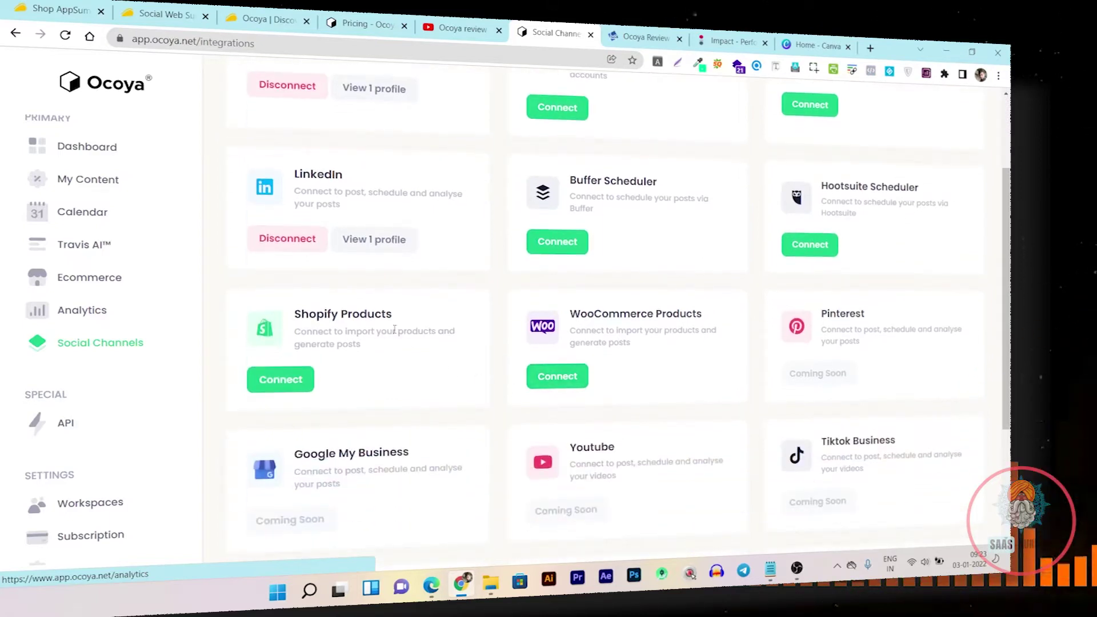
pyautogui.scroll(-3, 745, 325)
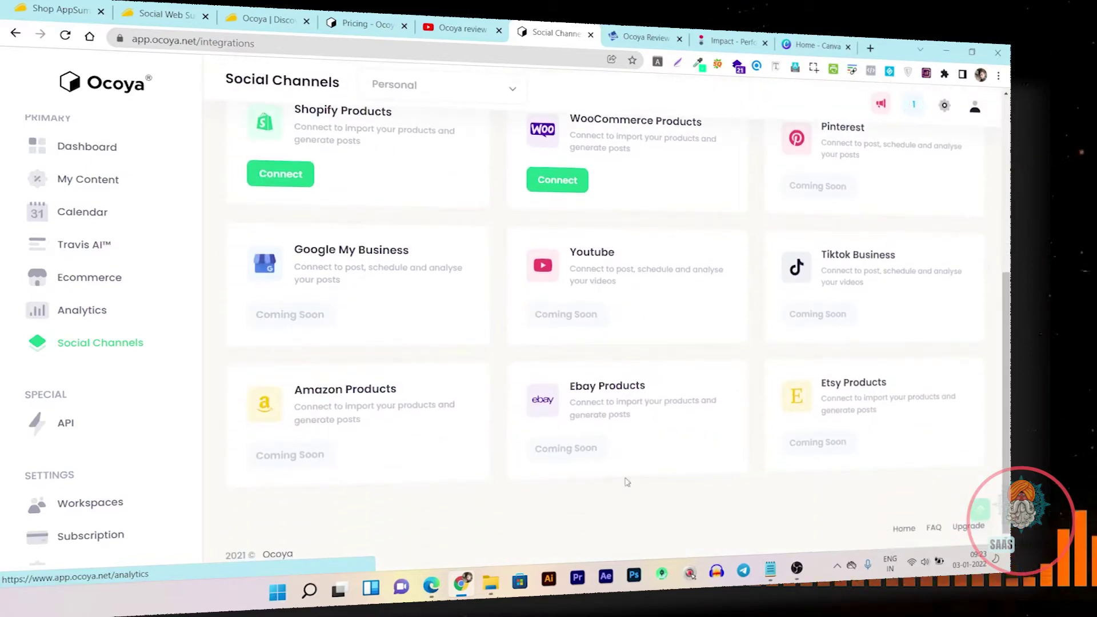
pyautogui.scroll(5, 192, 218)
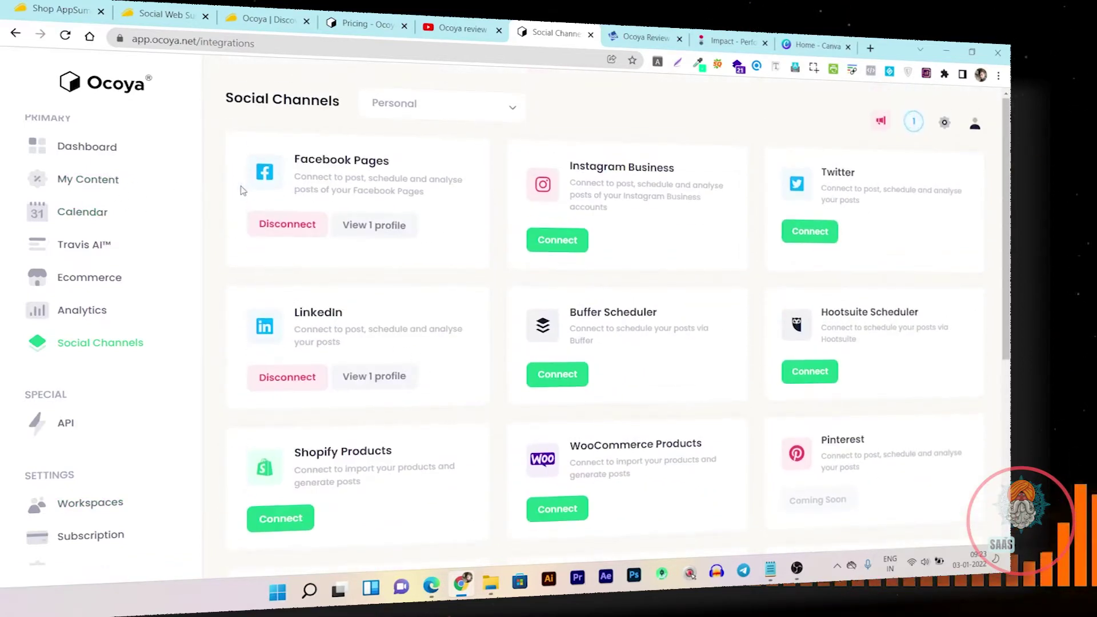
# Step: Return from Social Channels to the Ocoya dashboard
pyautogui.click(86, 152)
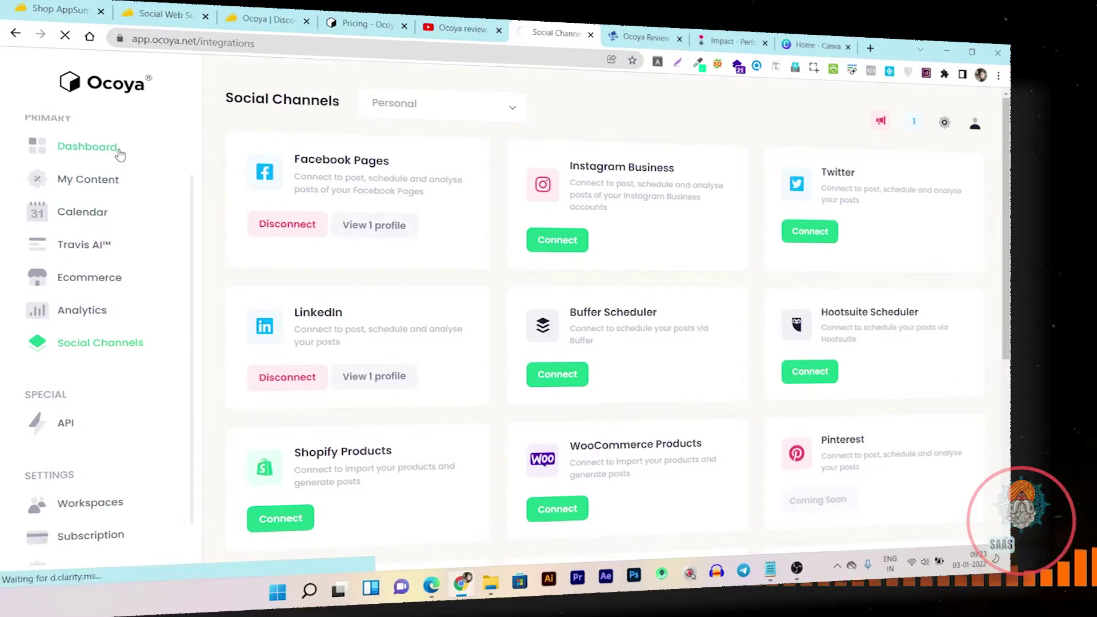
pyautogui.click(167, 247)
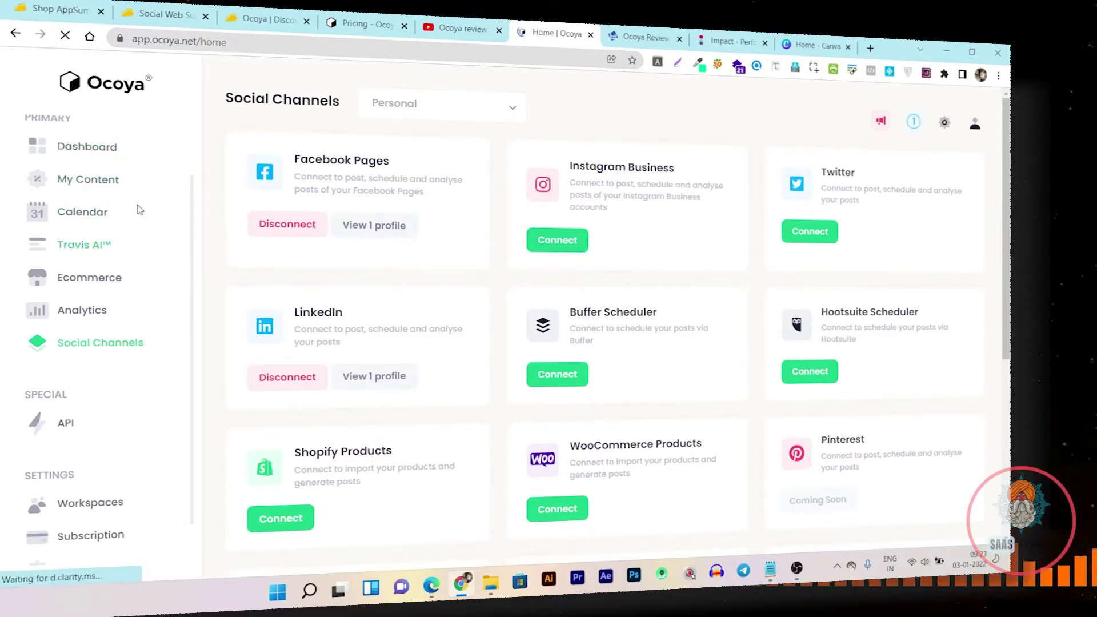
pyautogui.click(103, 140)
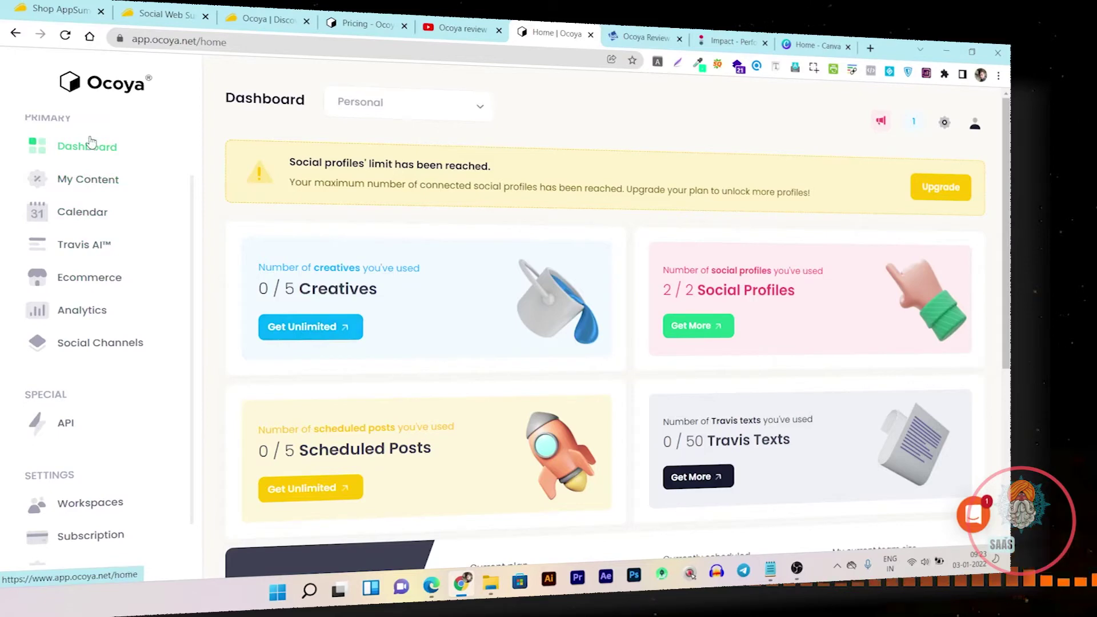
# Step: Start creating content from My Content and browse the Creator Studio's post formats and the Facebook, Instagram and Pinterest template ideas
pyautogui.click(86, 182)
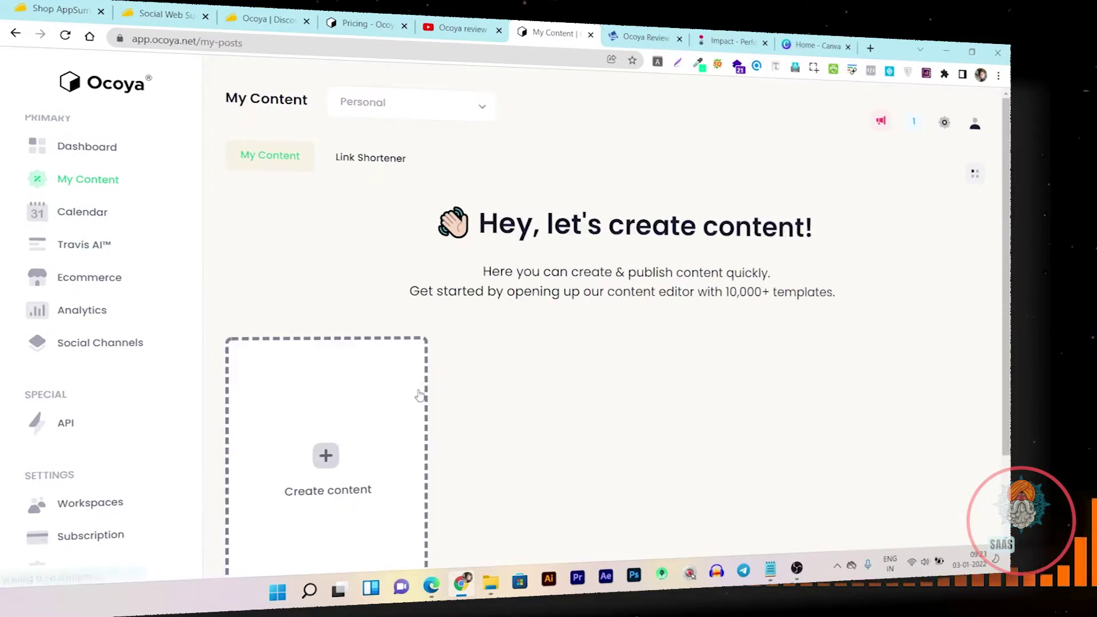
pyautogui.click(326, 455)
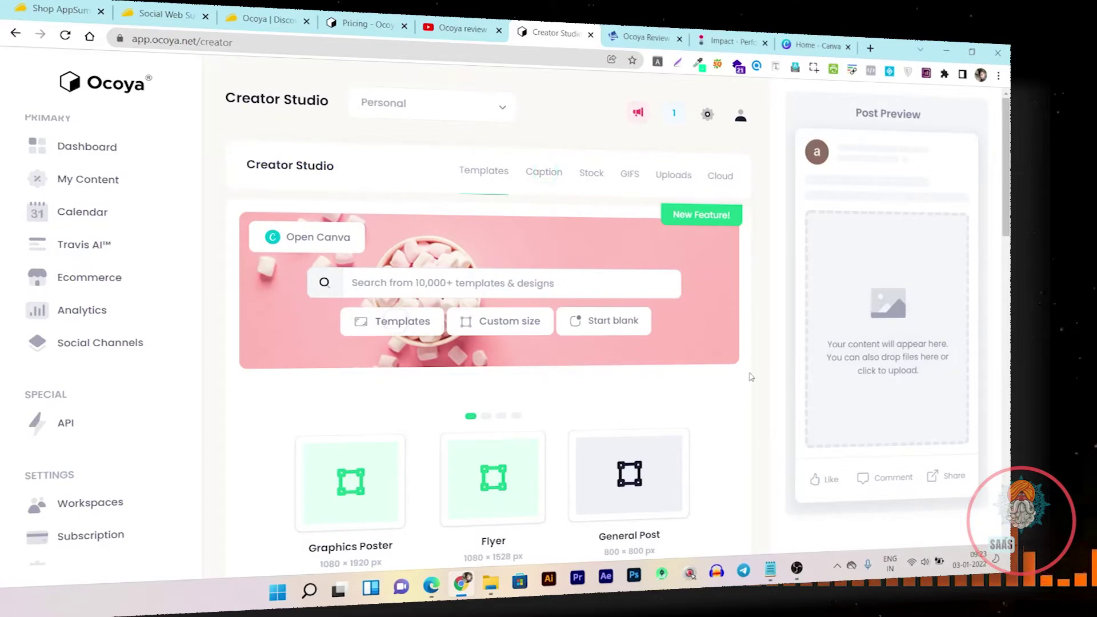
pyautogui.scroll(-10, 751, 331)
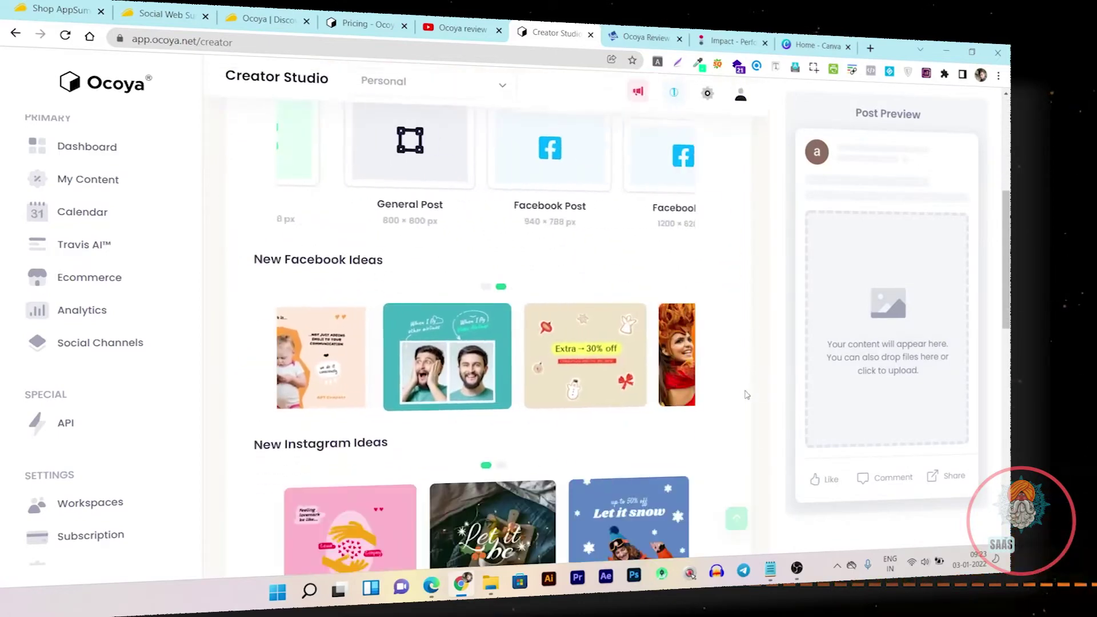
pyautogui.scroll(-4, 745, 394)
pyautogui.scroll(14, 745, 392)
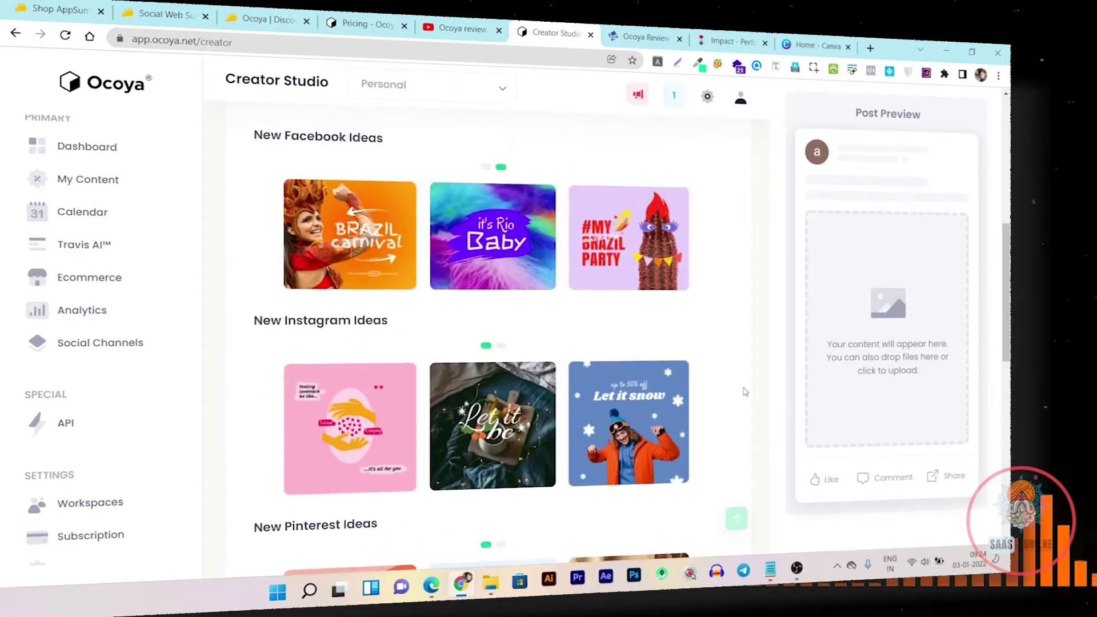
pyautogui.scroll(-5, 410, 390)
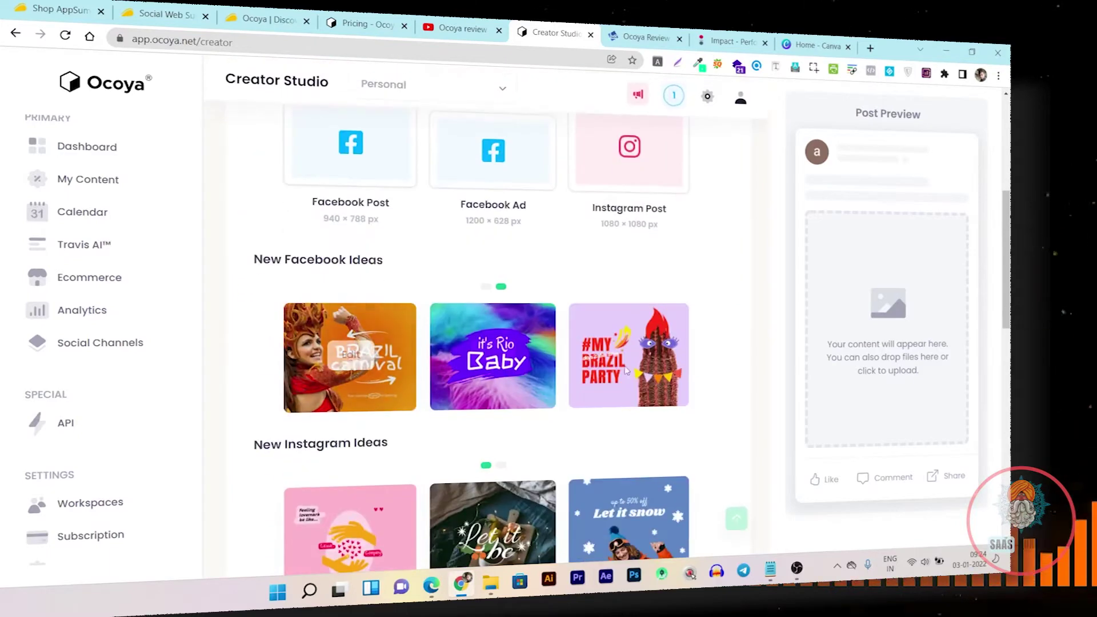
pyautogui.scroll(5, 342, 257)
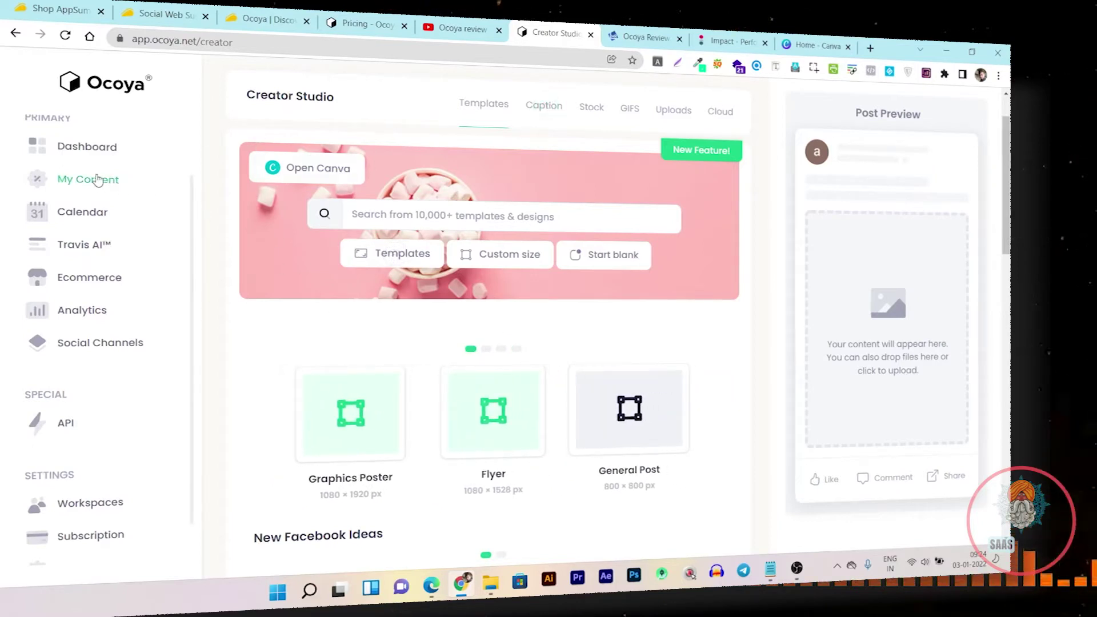
# Step: Go back to the dashboard and review the usage cards, quick account information and community and tutorial resources
pyautogui.click(96, 149)
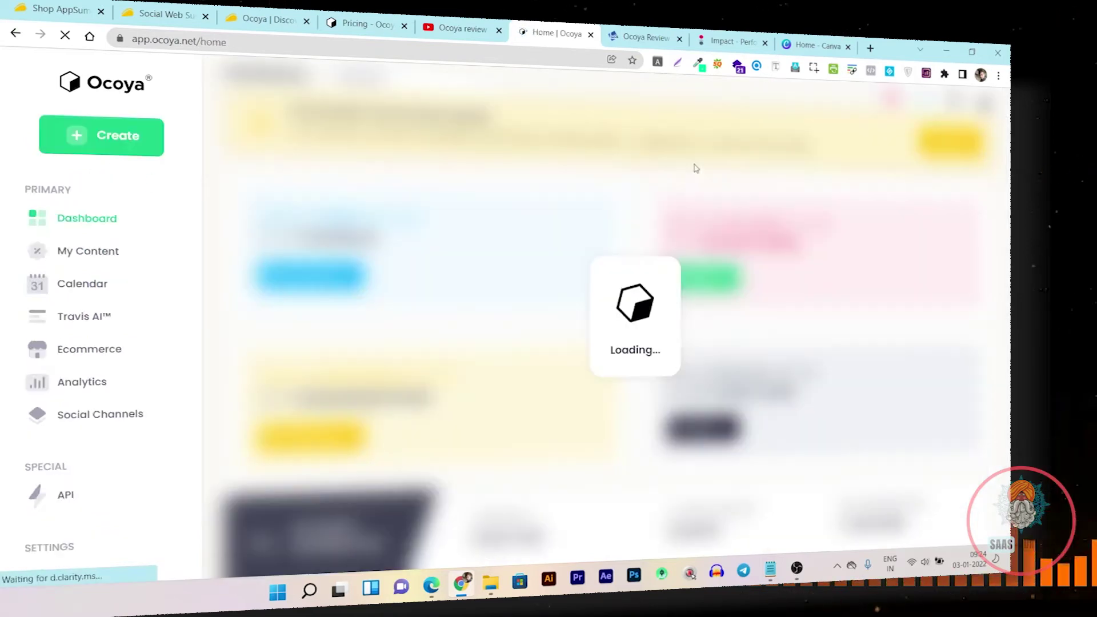
pyautogui.scroll(-2, 253, 199)
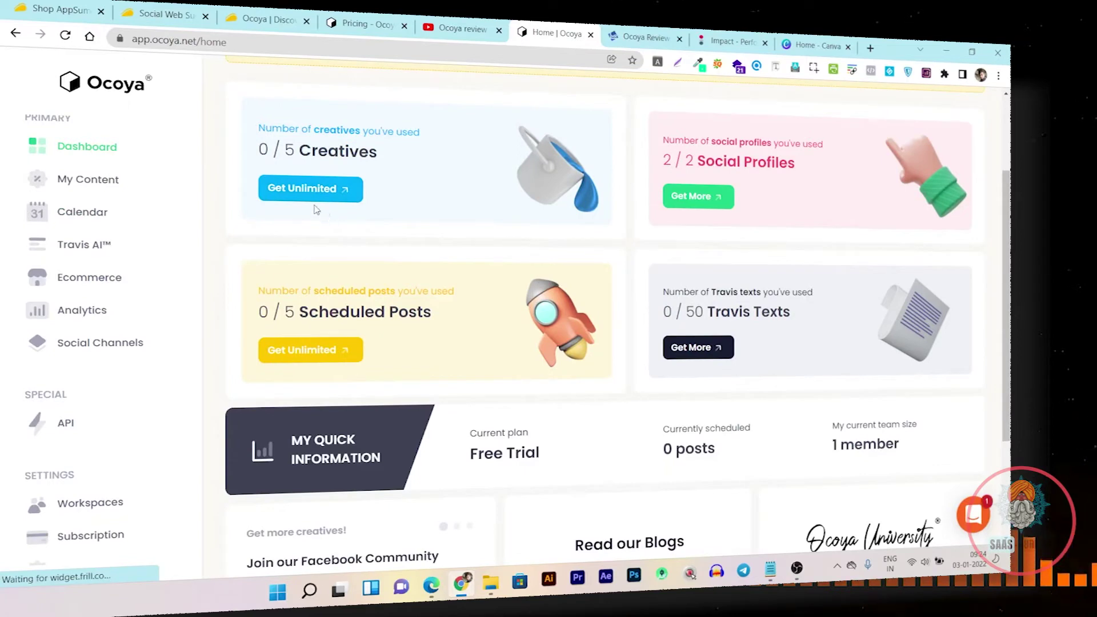
pyautogui.scroll(-2, 976, 310)
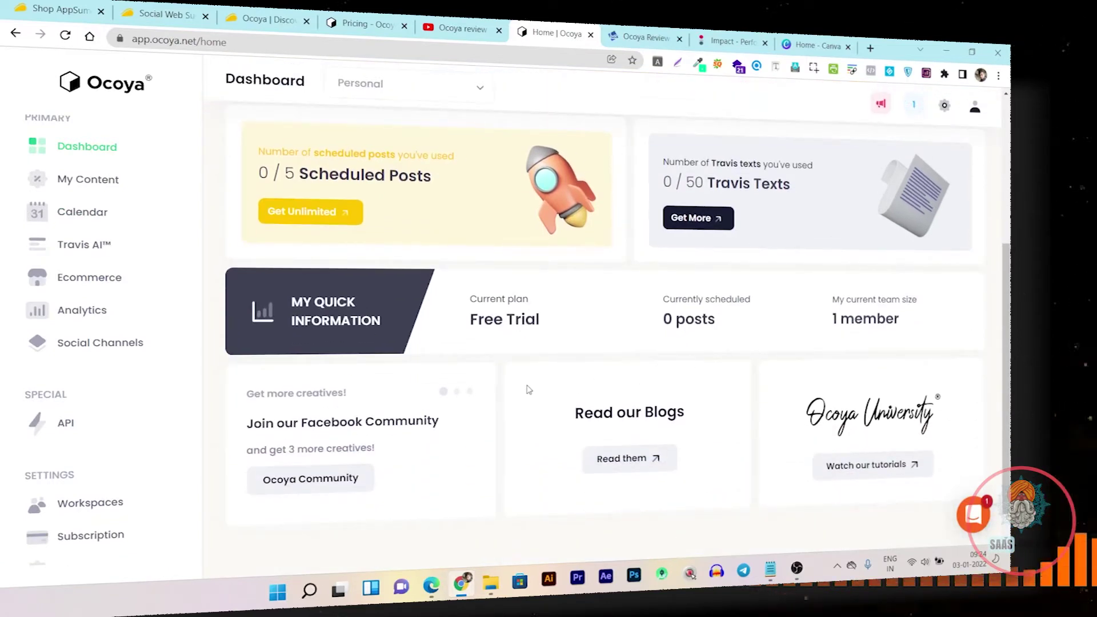
pyautogui.scroll(4, 503, 397)
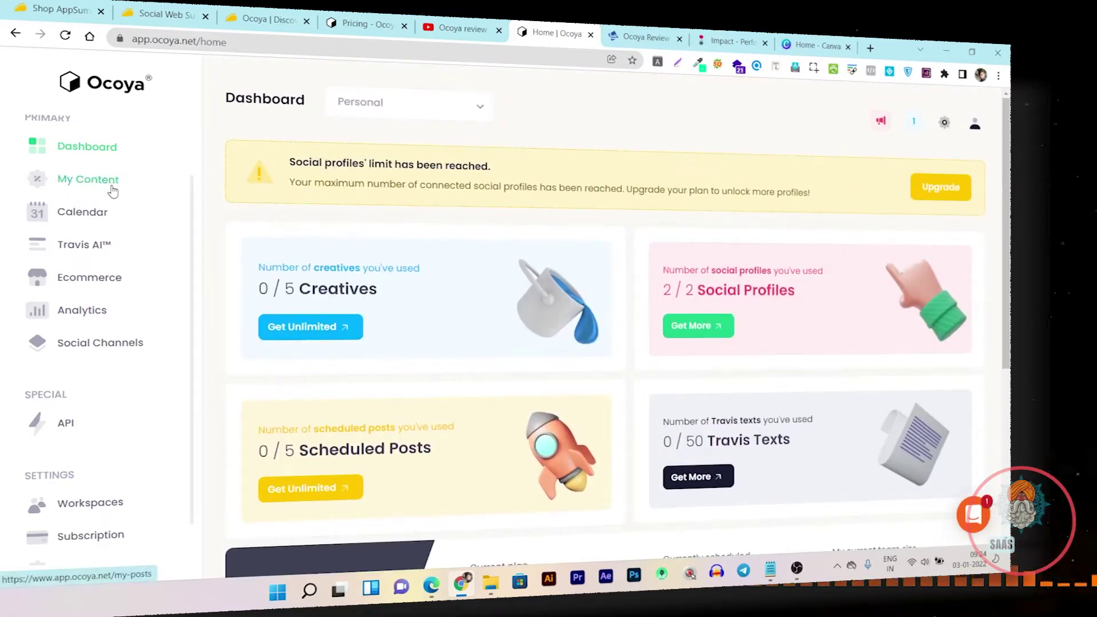
# Step: Open the scheduling calendar and look through the hourly slots of the weekly view
pyautogui.click(66, 218)
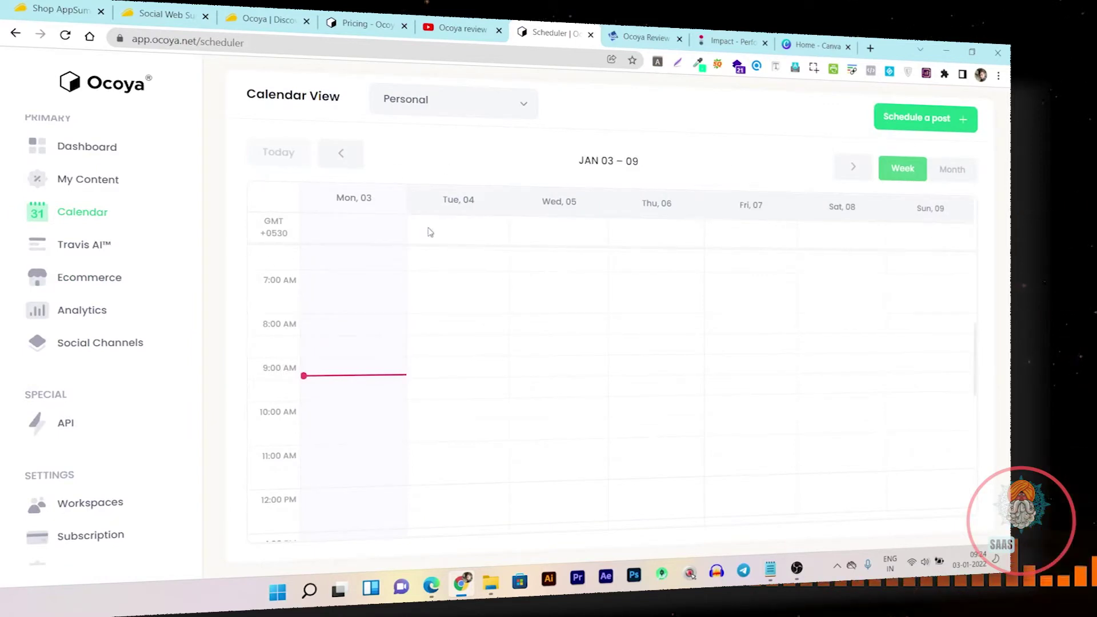
pyautogui.scroll(-5, 838, 250)
pyautogui.scroll(10, 526, 424)
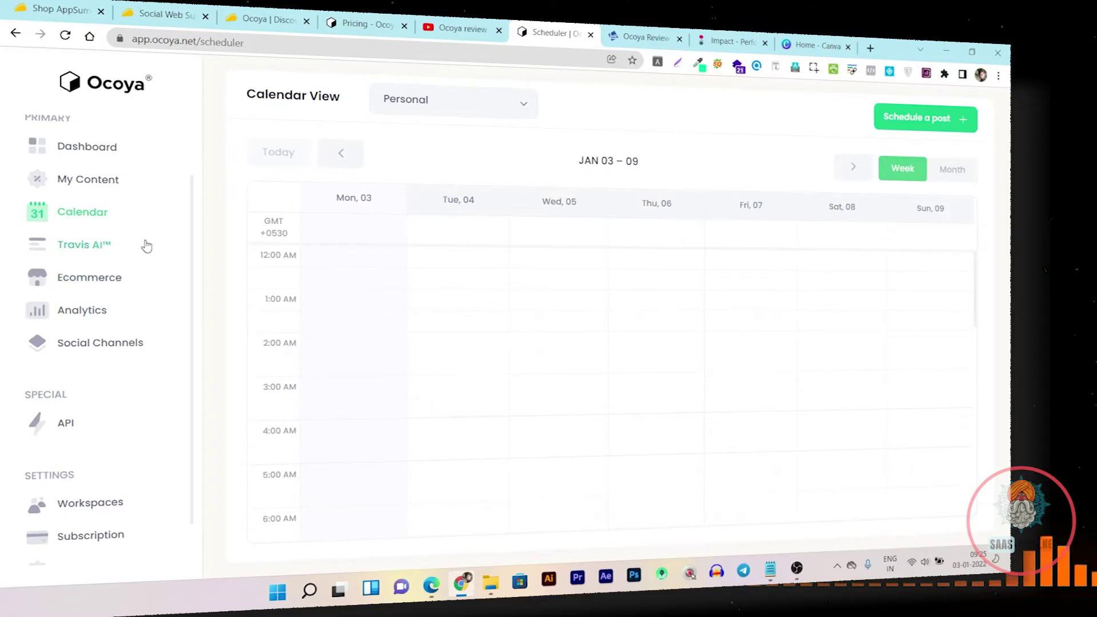
# Step: Open Travis AI and look through the full list of copywriting templates, from Google Ads Copy down to LinkedIn Ad Copy
pyautogui.click(65, 254)
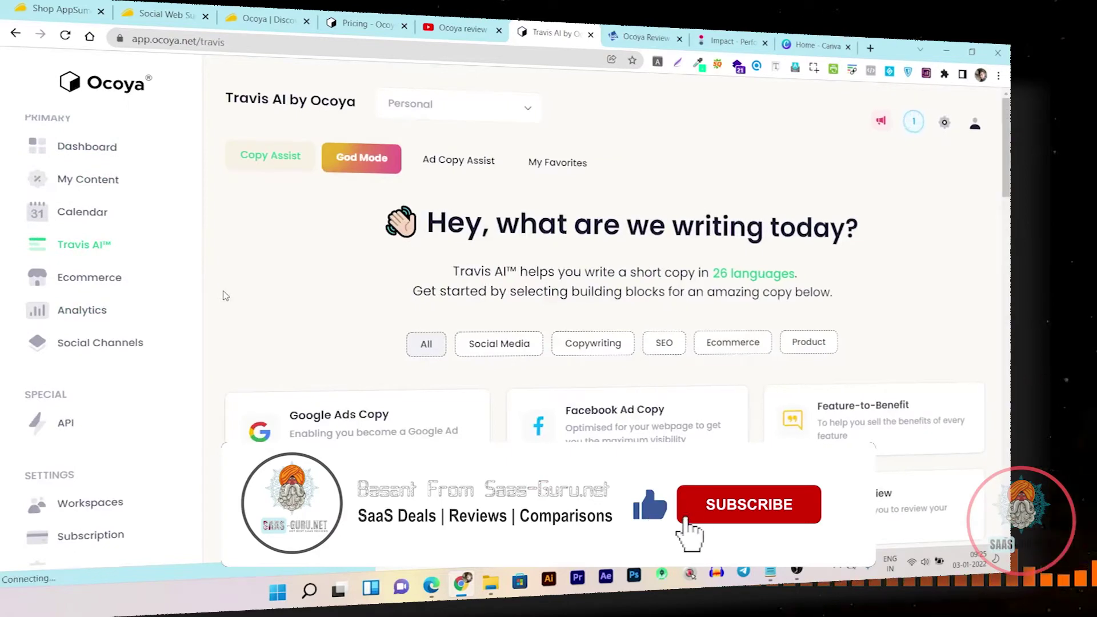
pyautogui.scroll(-2, 239, 395)
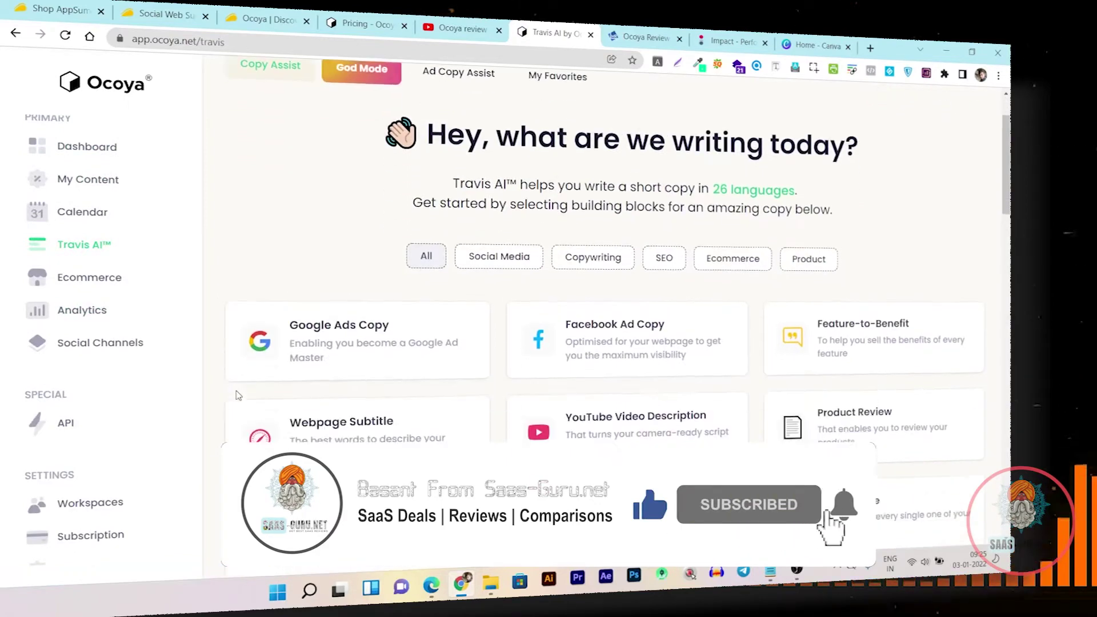
pyautogui.scroll(-2, 238, 396)
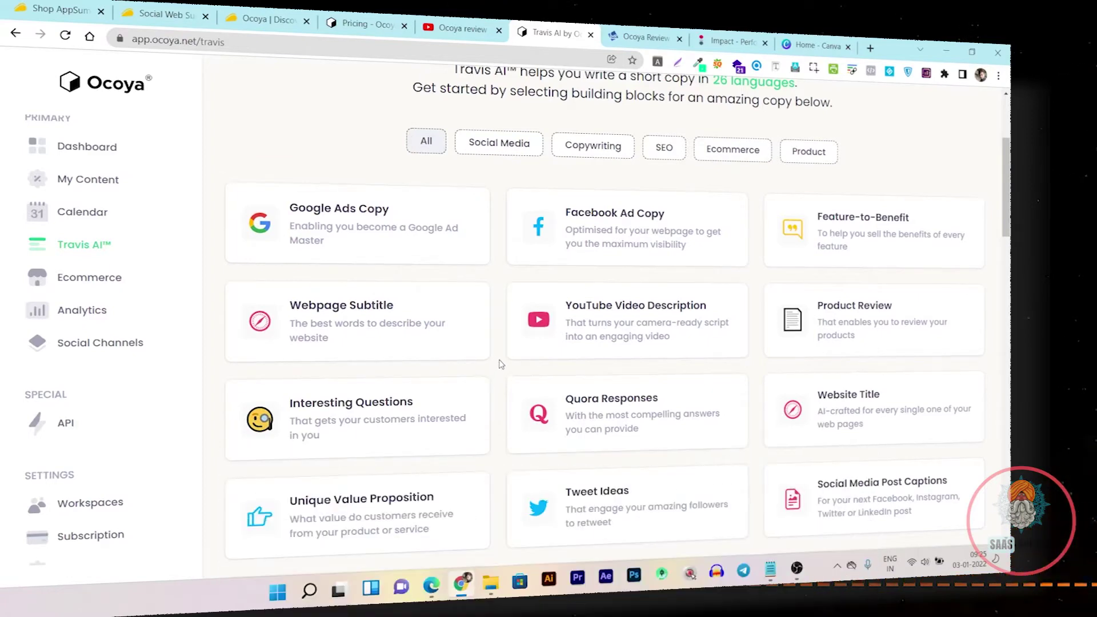
pyautogui.scroll(1, 501, 346)
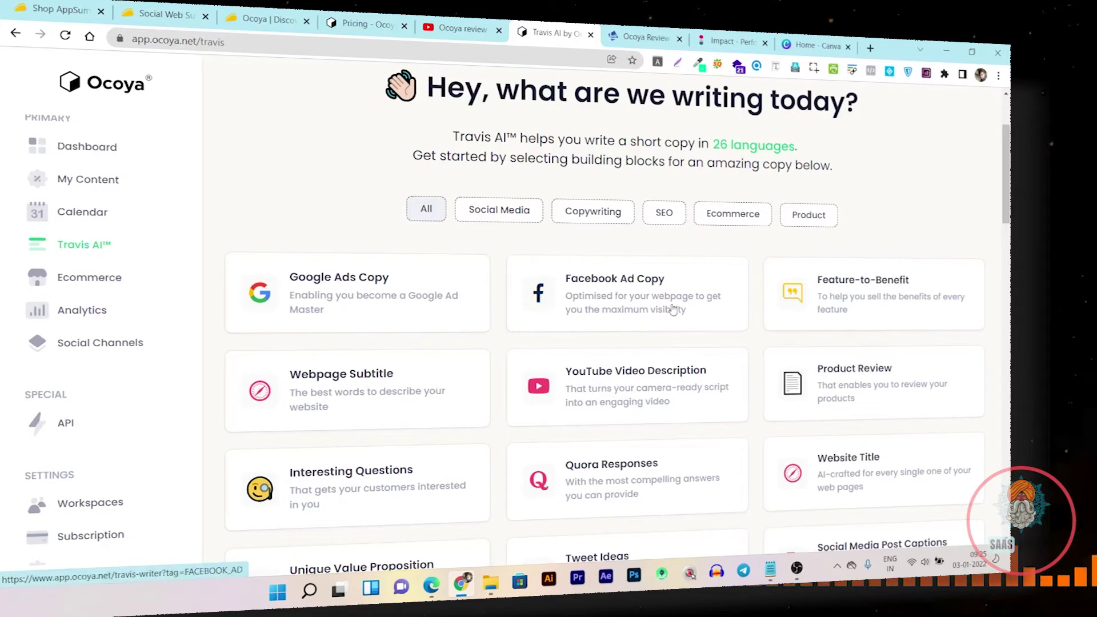
pyautogui.scroll(-1, 673, 309)
pyautogui.scroll(-2, 850, 311)
pyautogui.scroll(-1, 849, 312)
pyautogui.scroll(-2, 572, 389)
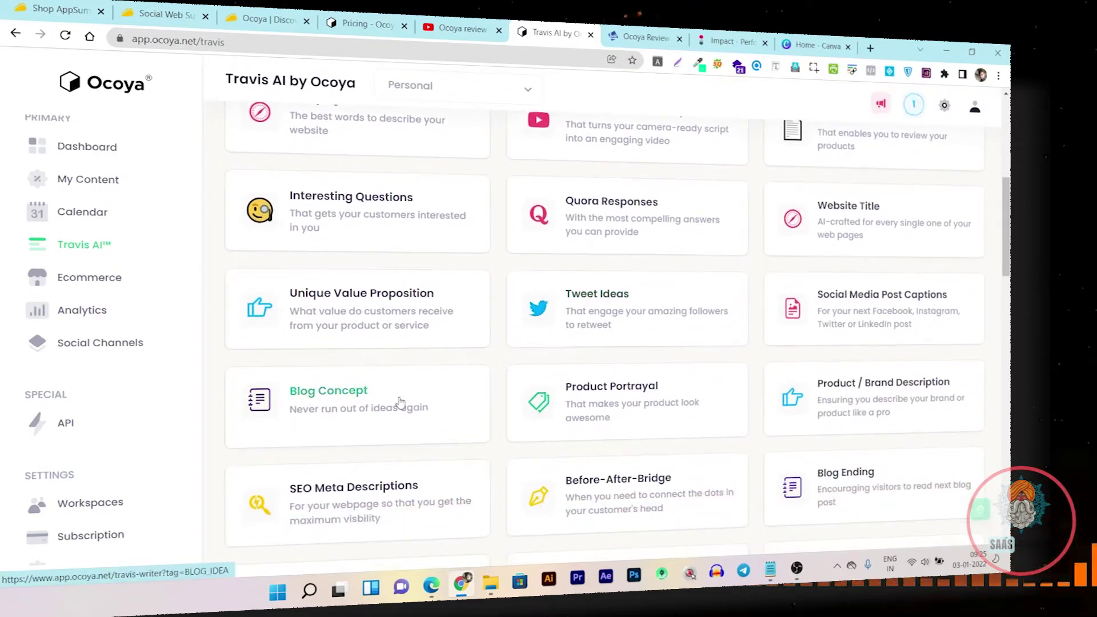
pyautogui.scroll(-2, 661, 338)
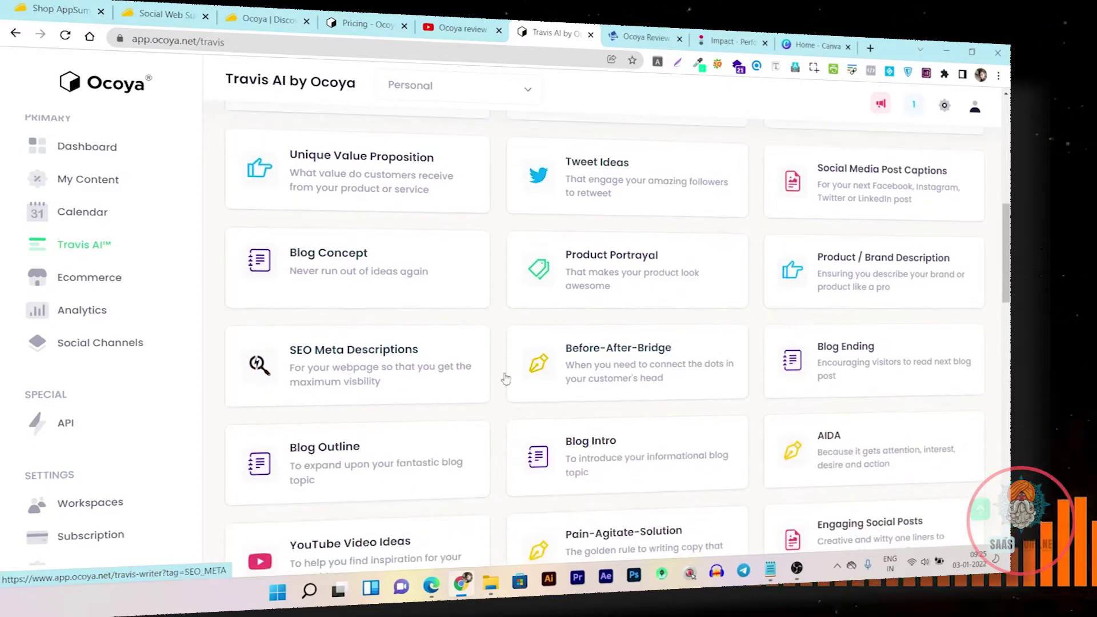
pyautogui.scroll(-3, 468, 387)
pyautogui.scroll(-4, 466, 374)
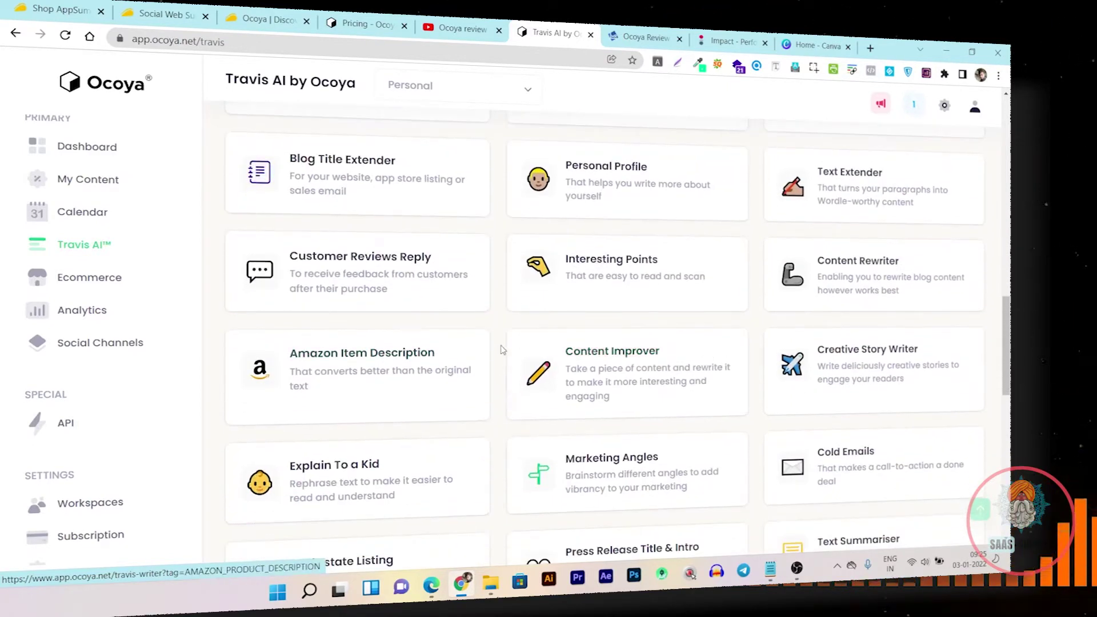
pyautogui.scroll(-3, 502, 324)
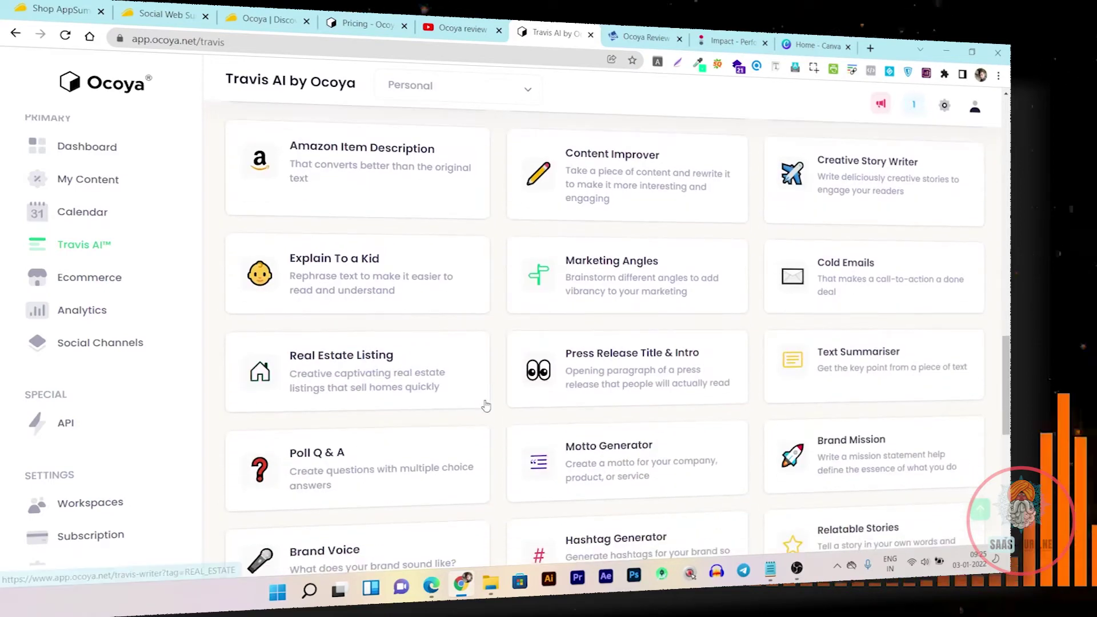
pyautogui.scroll(-3, 497, 377)
pyautogui.scroll(-4, 495, 387)
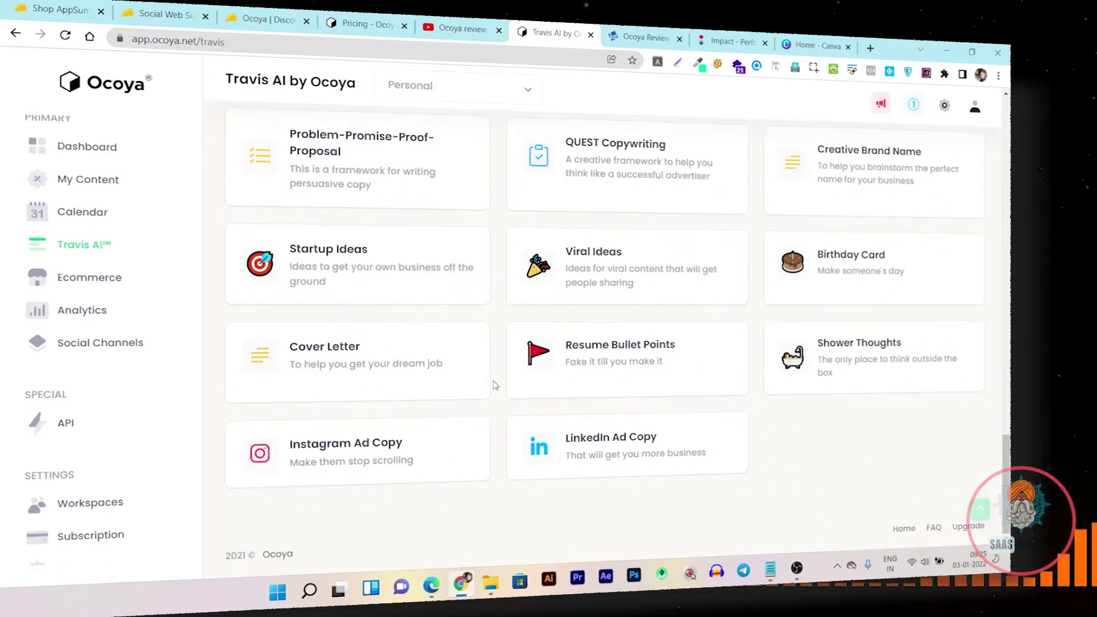
# Step: Re-examine the Travis AI templates from the end of the list back to the beginning, including Hashtag Generator, Brand Voice and Product Portrayal
pyautogui.moveTo(1005, 456); pyautogui.dragTo(1007, 350)
pyautogui.scroll(-4, 471, 264)
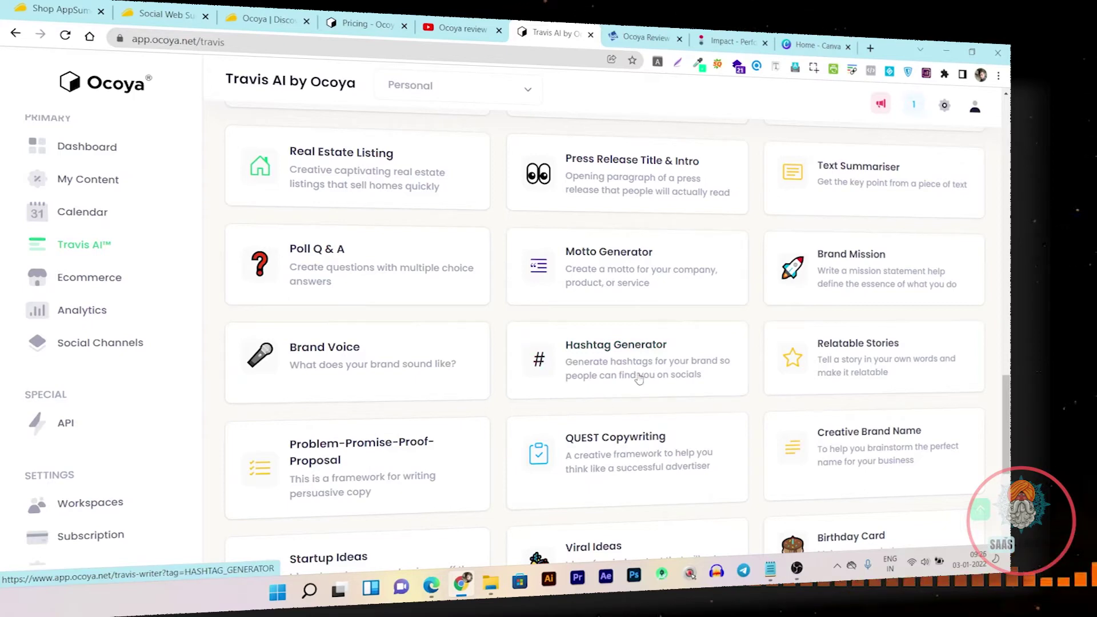
pyautogui.scroll(-1, 422, 360)
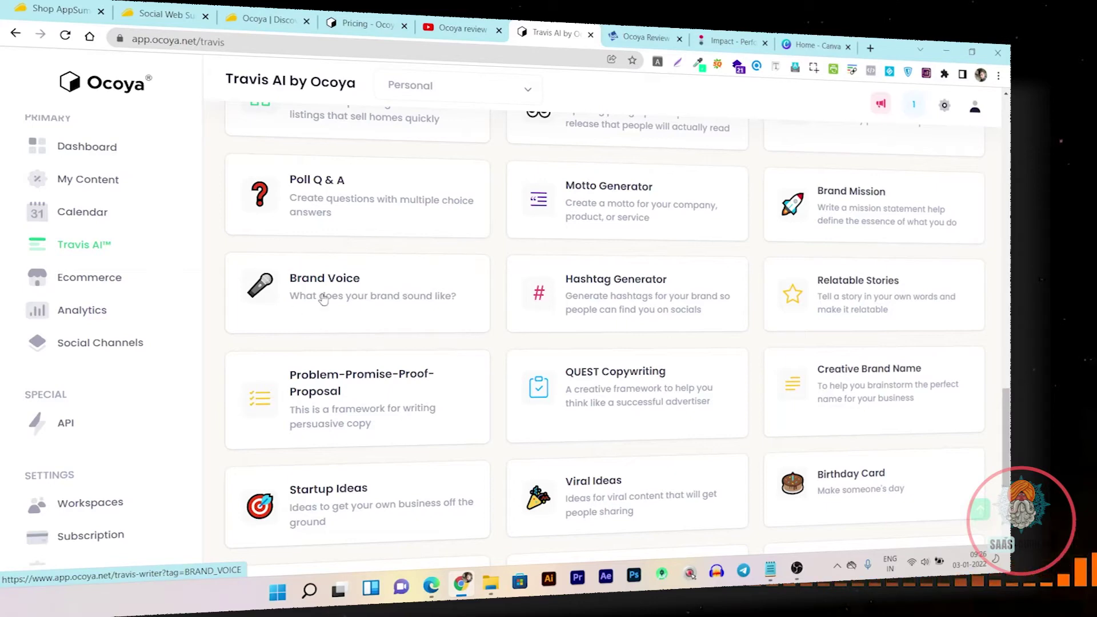
pyautogui.scroll(-4, 359, 345)
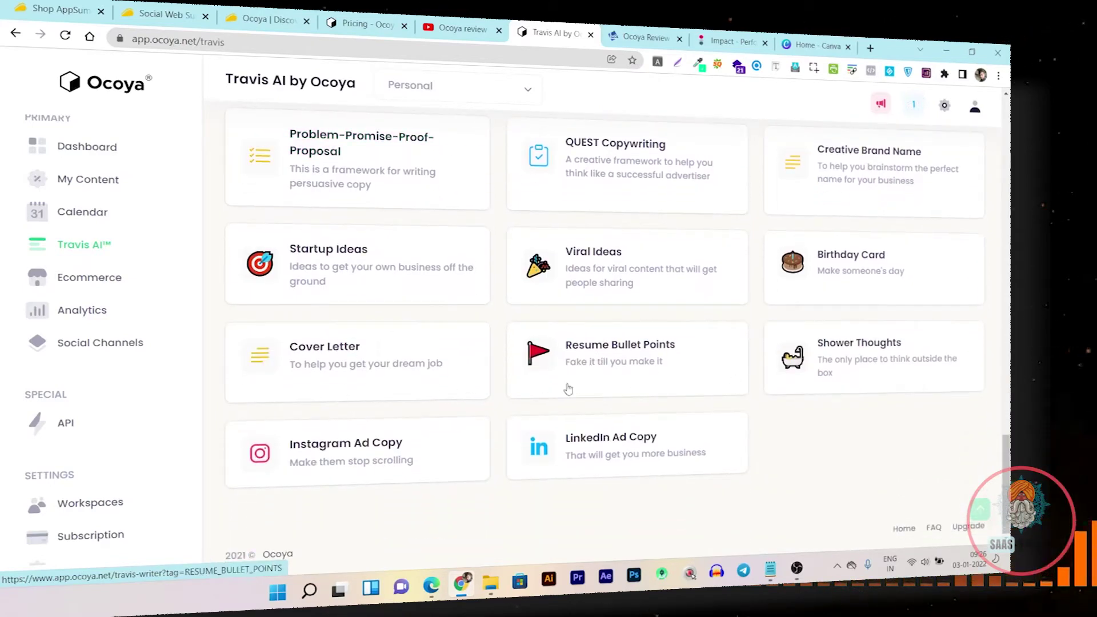
pyautogui.scroll(5, 498, 292)
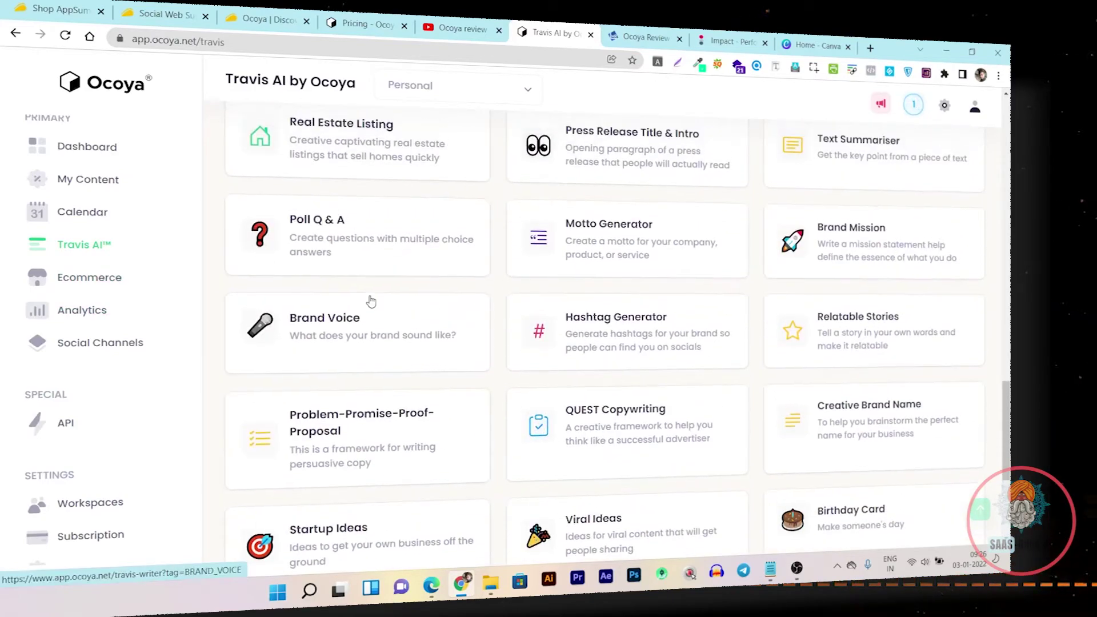
pyautogui.scroll(12, 372, 301)
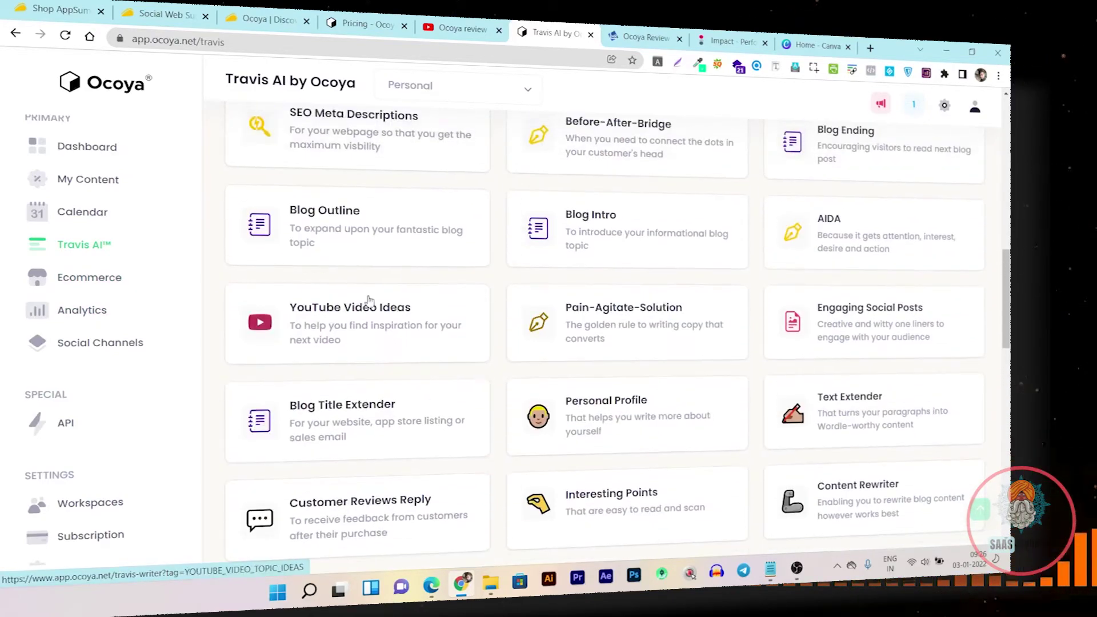
pyautogui.scroll(4, 487, 338)
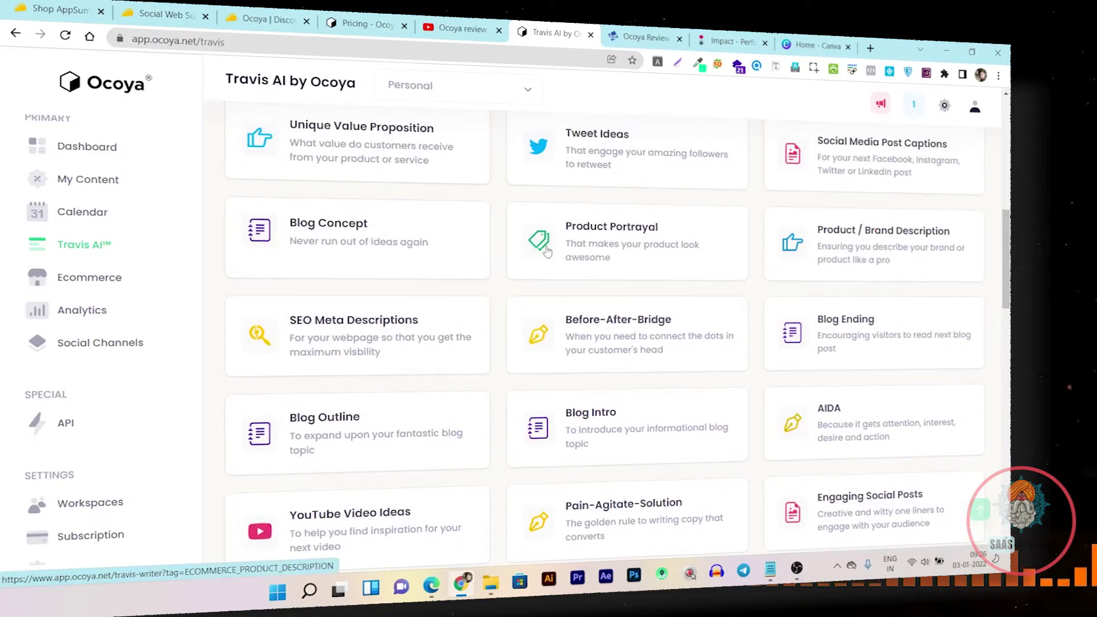
pyautogui.scroll(5, 503, 235)
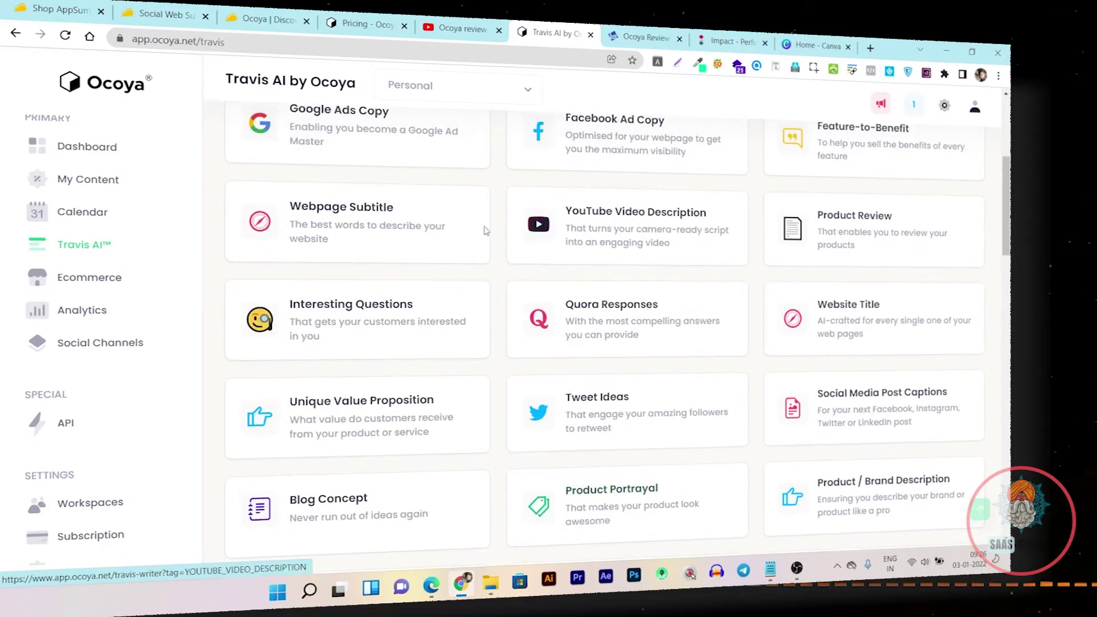
# Step: Open the Tweet Ideas template in a new browser tab and switch to it
pyautogui.scroll(-4, 571, 217)
pyautogui.rightClick(573, 210)
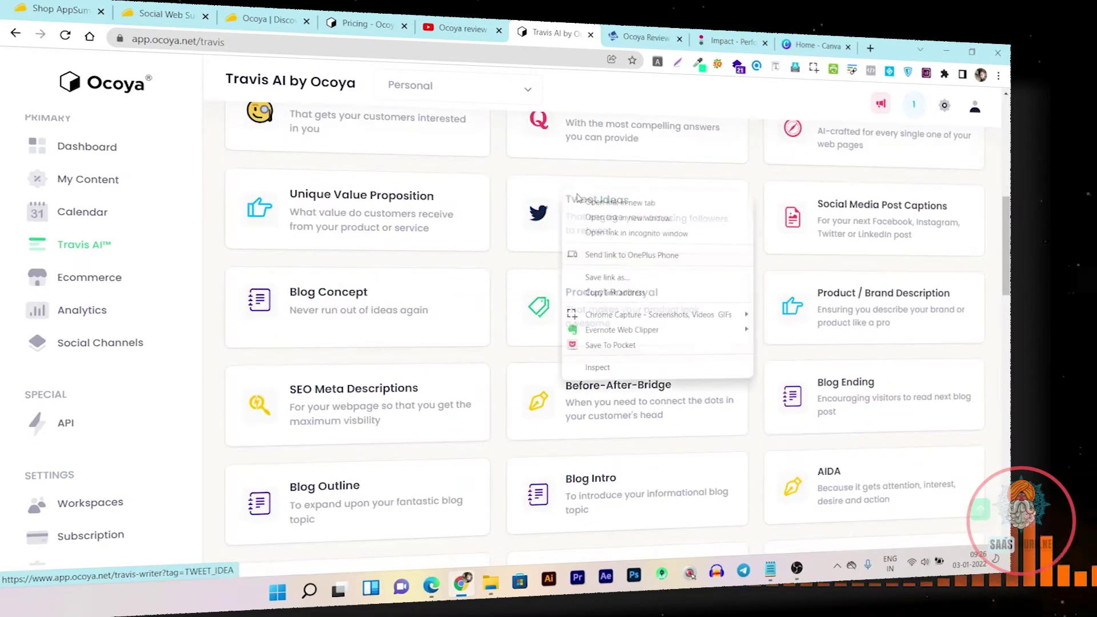
pyautogui.click(605, 202)
pyautogui.click(584, 28)
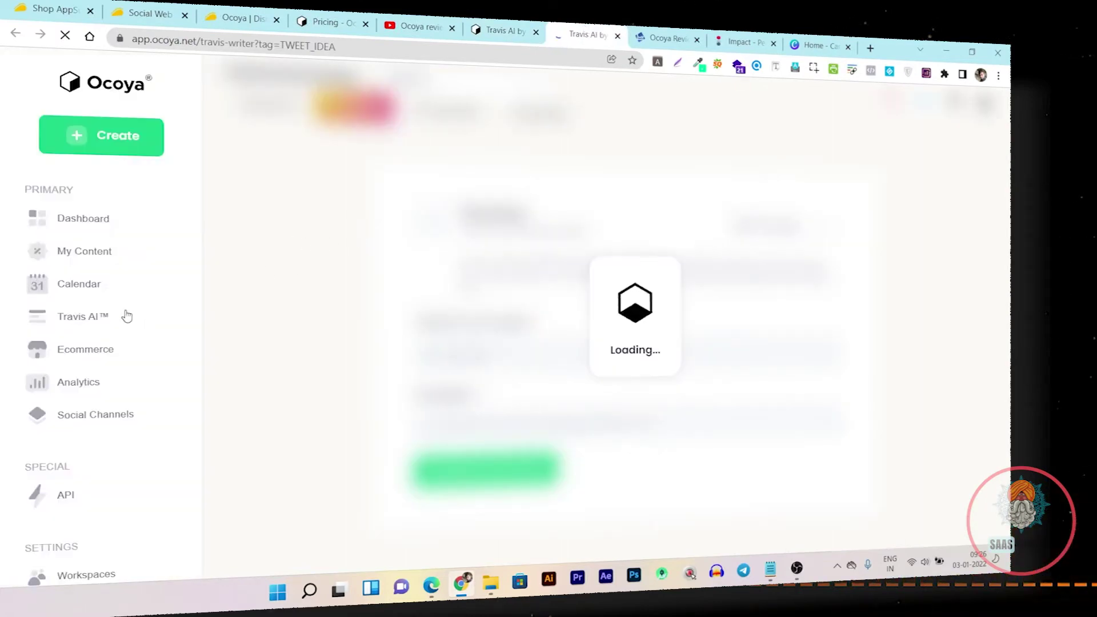
# Step: Generate tweet ideas for the brand name "Saas guru" with the description "Blog writing benefits"
pyautogui.scroll(-2, 128, 318)
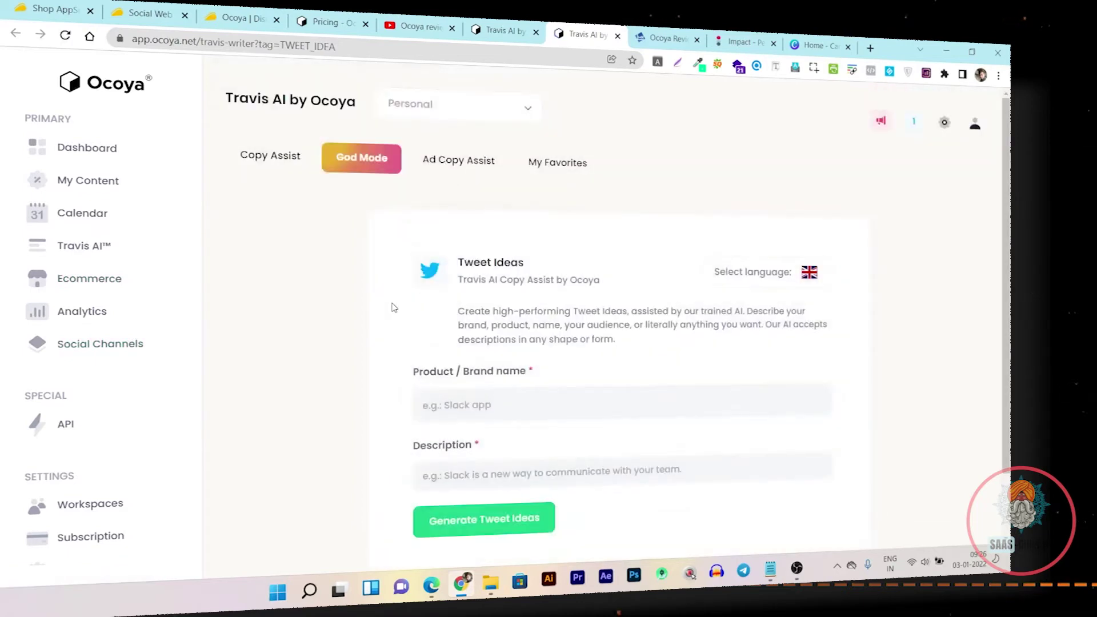
pyautogui.scroll(-2, 453, 325)
pyautogui.click(545, 328)
pyautogui.write('Saas guru')
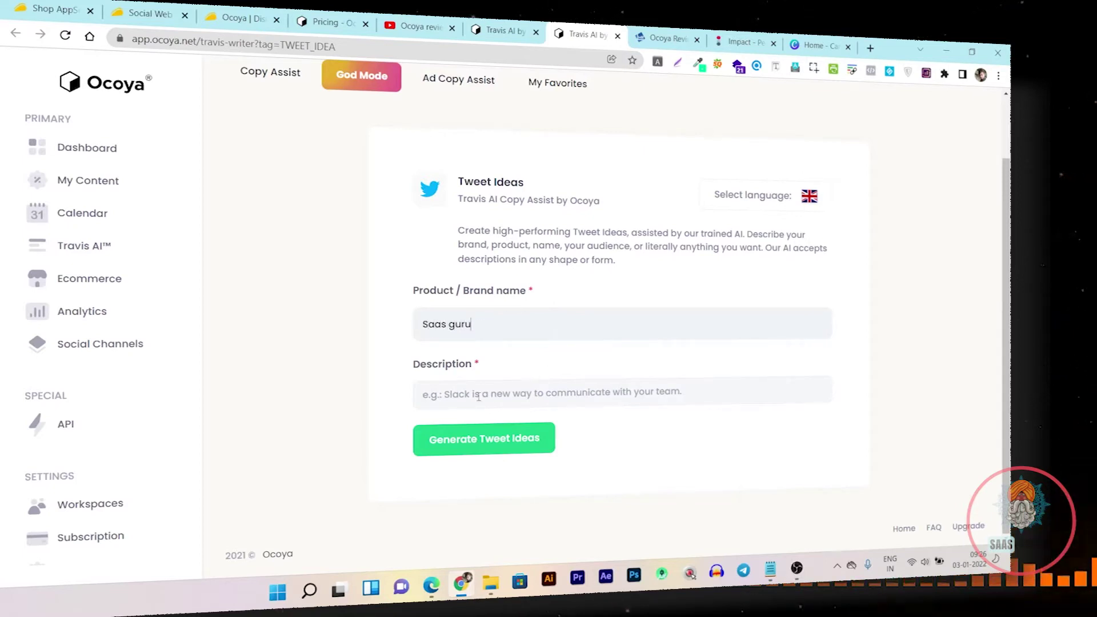
pyautogui.click(475, 394)
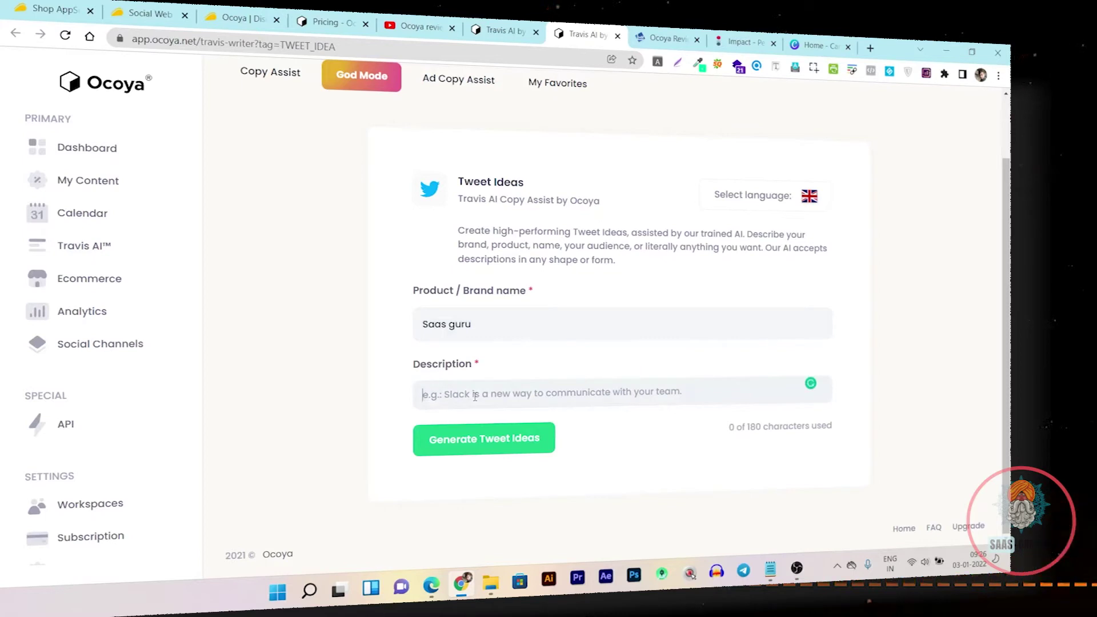
pyautogui.write('Blog i')
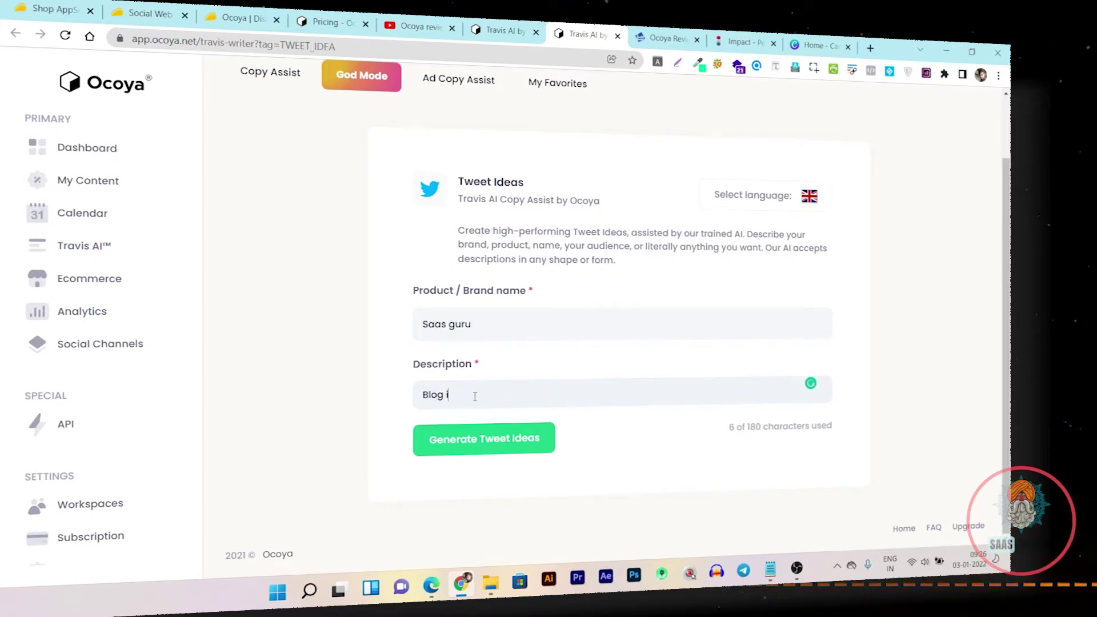
pyautogui.press('BackSpace')
pyautogui.write('writing')
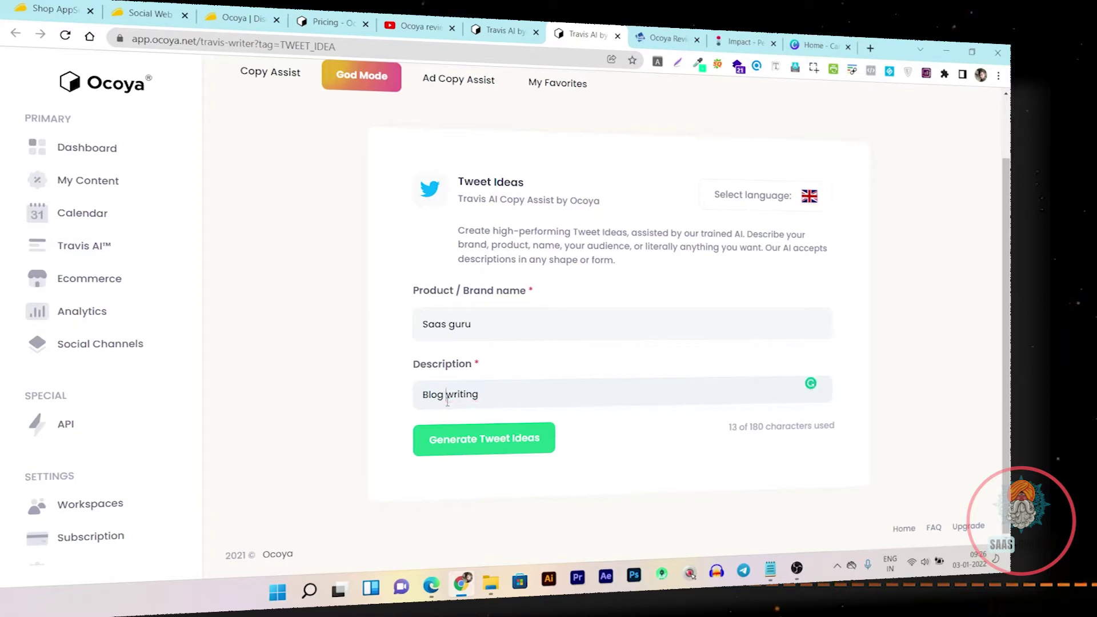
pyautogui.write('nefits')
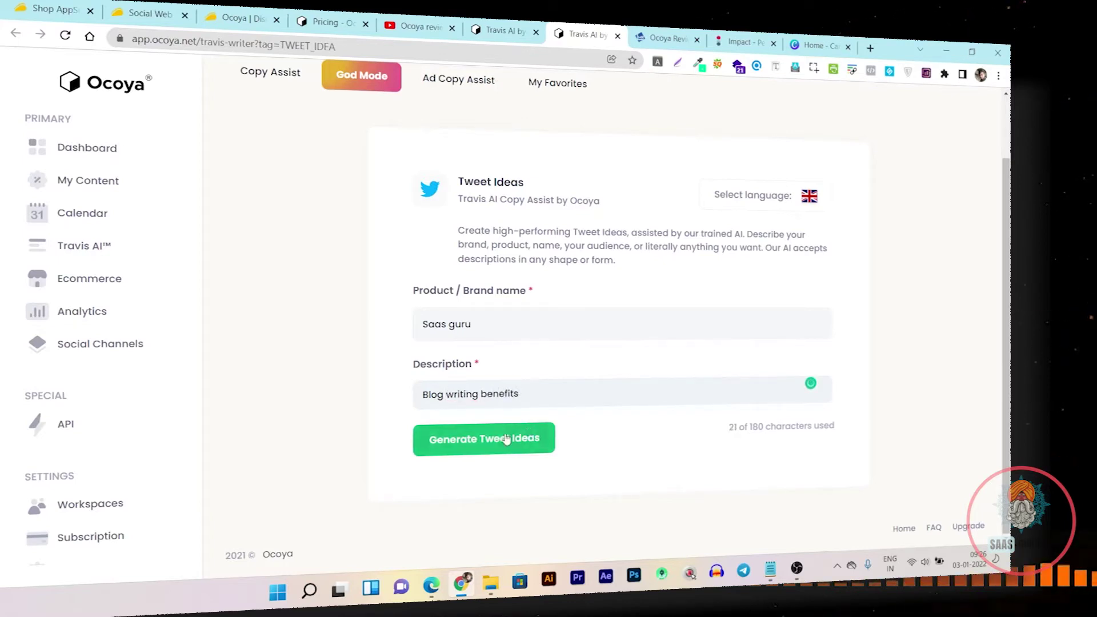
pyautogui.click(513, 437)
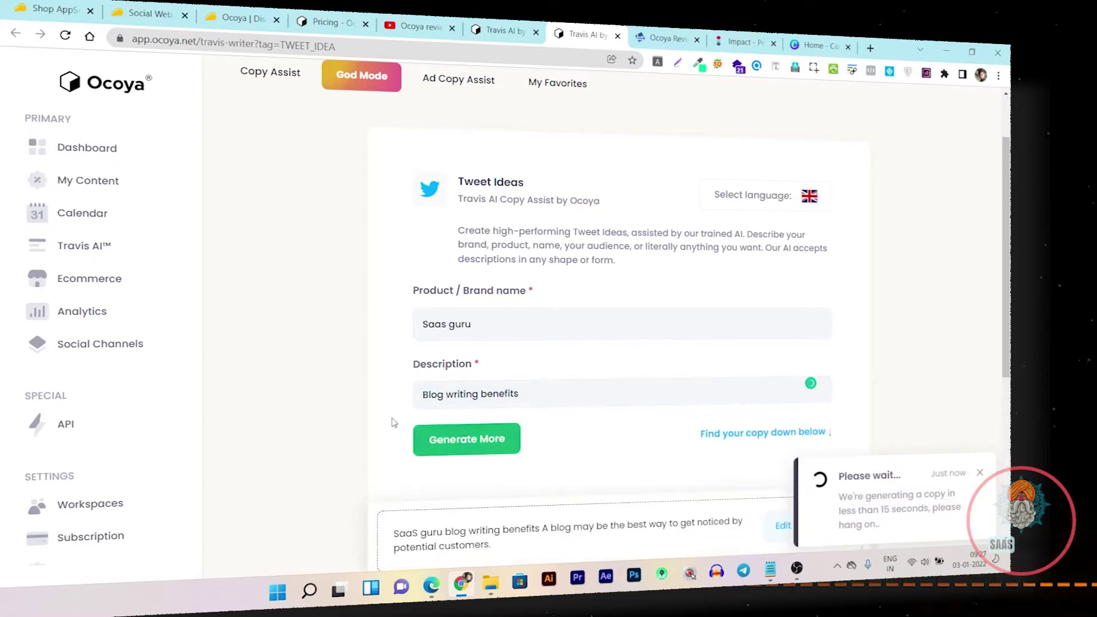
# Step: Read through the generated tweet ideas and check the edit, save and favorites options offered for them
pyautogui.scroll(-3, 391, 422)
pyautogui.scroll(-3, 311, 371)
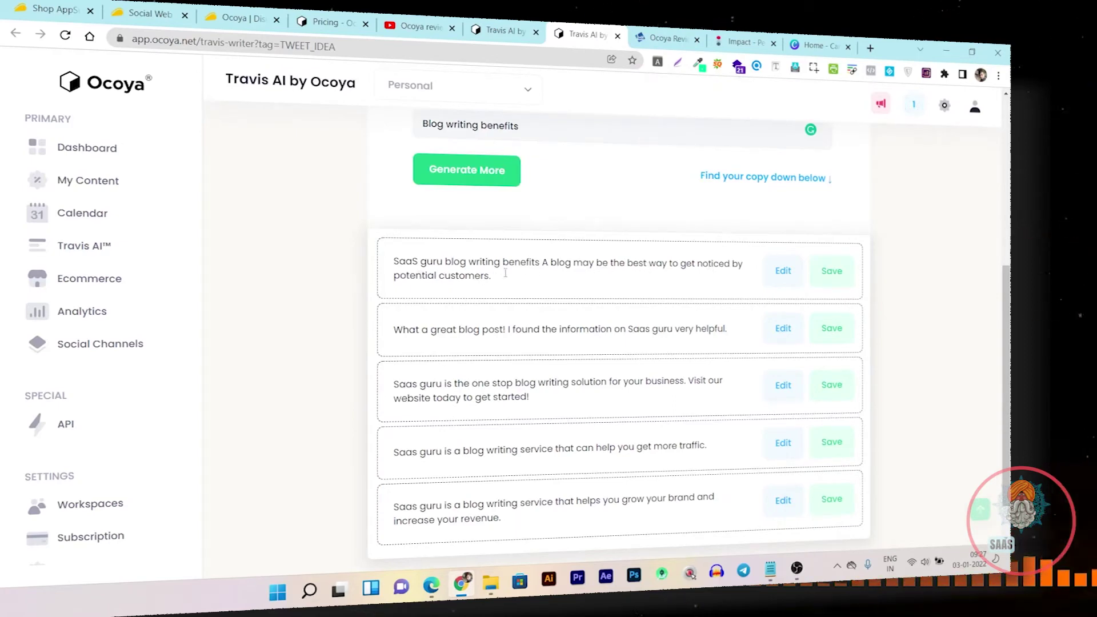
pyautogui.scroll(-1, 493, 331)
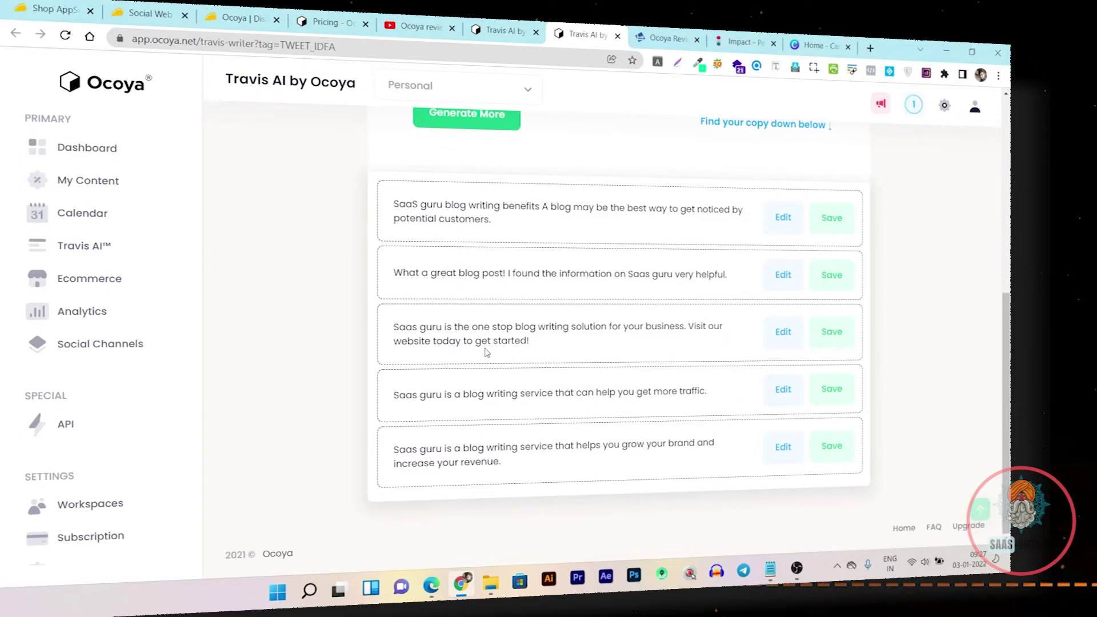
pyautogui.scroll(4, 634, 323)
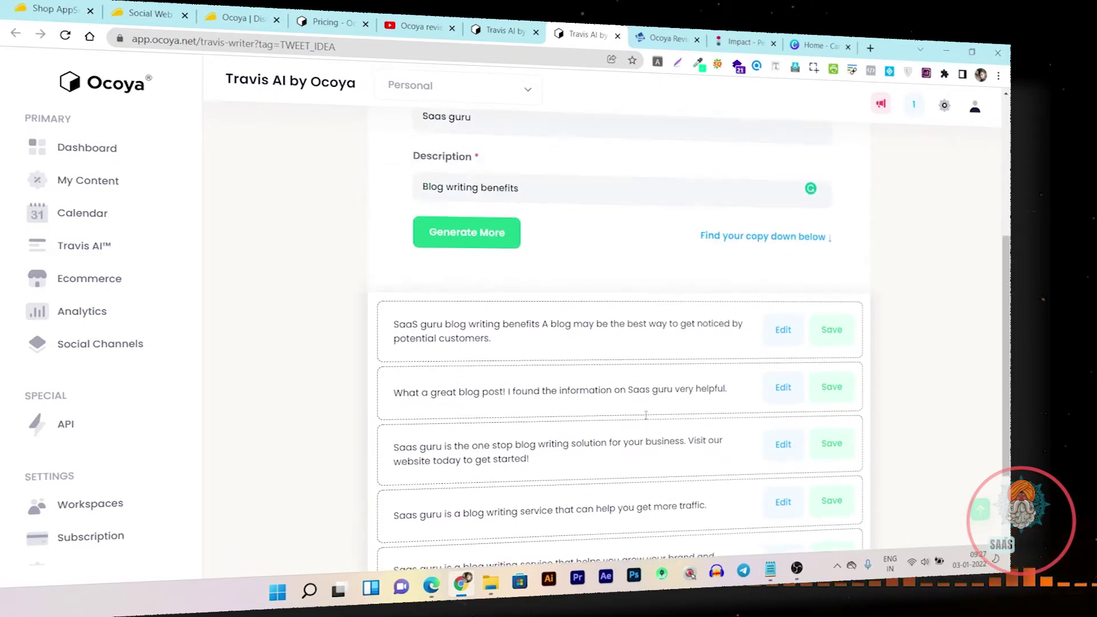
pyautogui.scroll(-4, 629, 318)
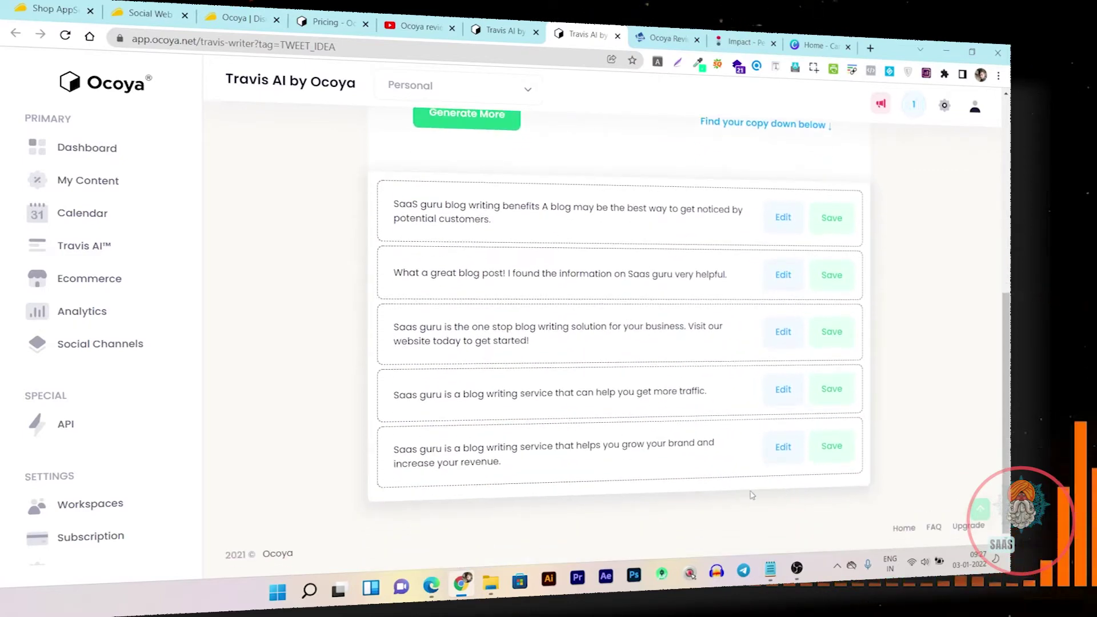
pyautogui.scroll(1, 714, 468)
pyautogui.scroll(2, 727, 385)
pyautogui.scroll(-3, 728, 382)
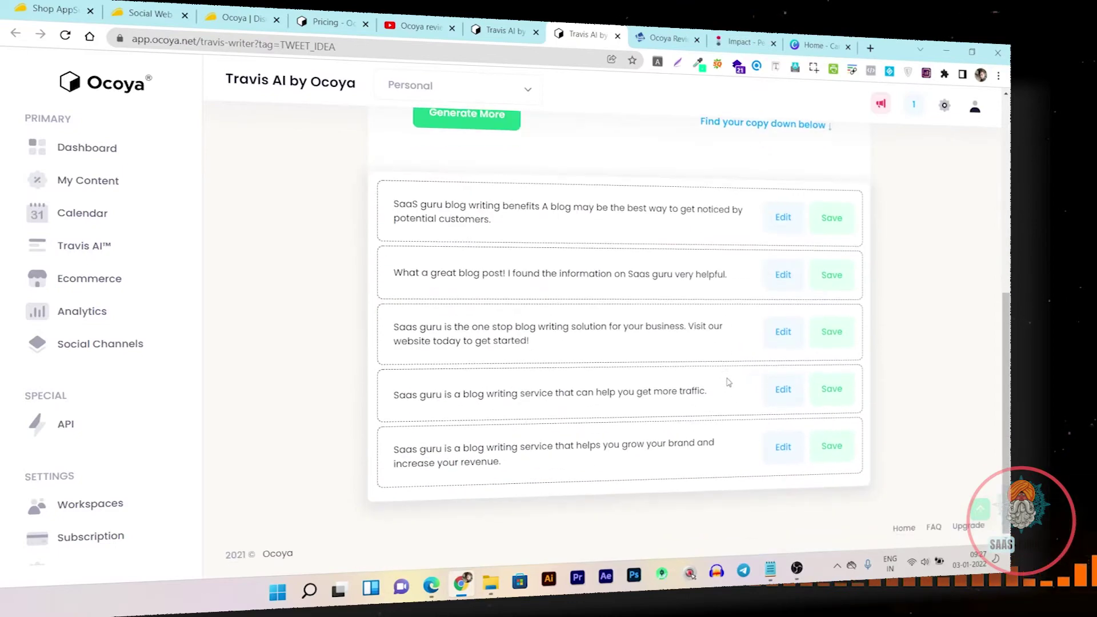
pyautogui.scroll(7, 629, 200)
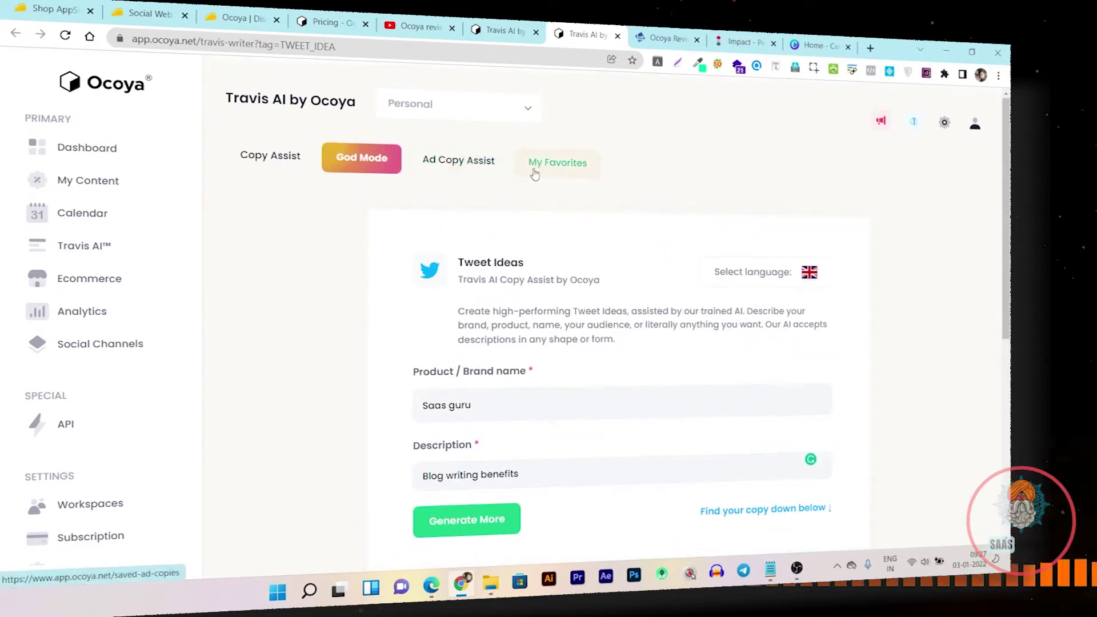
pyautogui.scroll(-1, 535, 175)
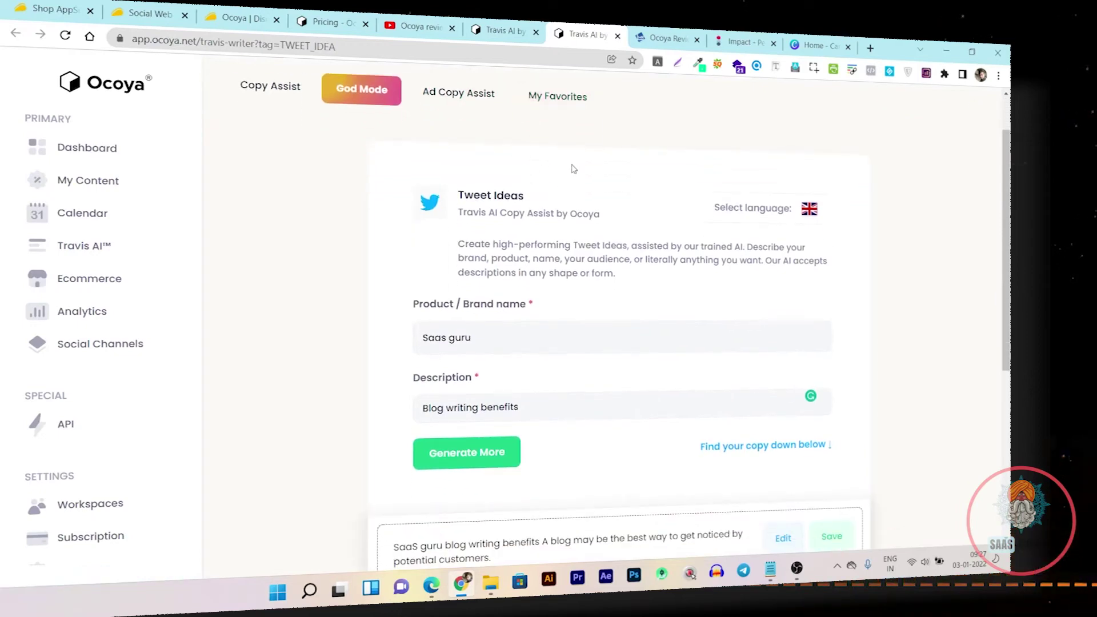
pyautogui.scroll(-5, 578, 166)
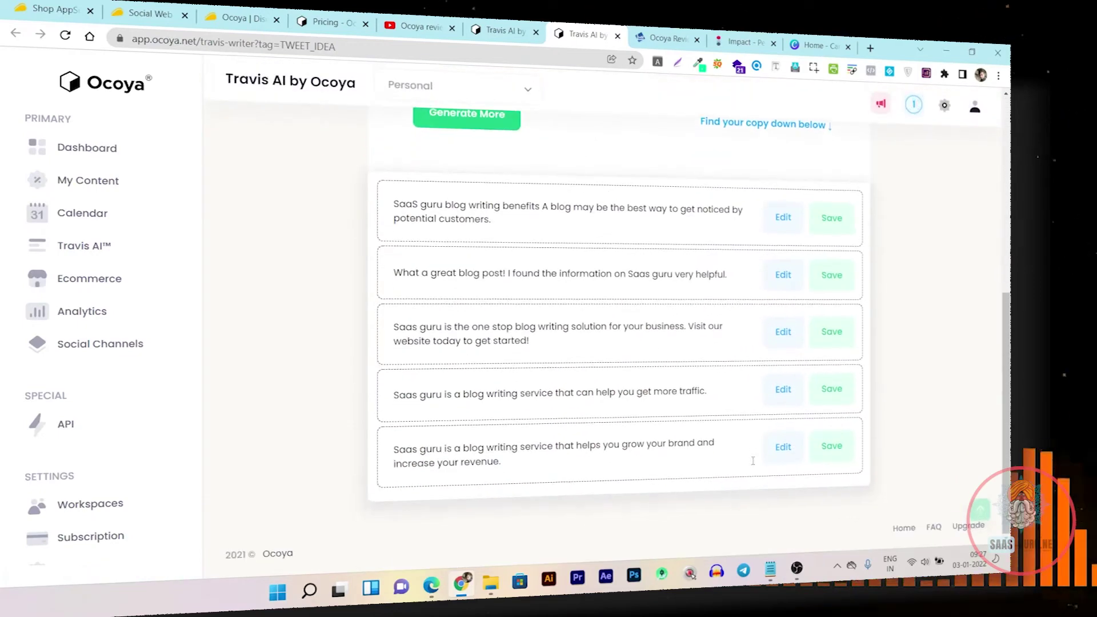
# Step: Leave the Tweet Ideas results and return to the Copy Assist template overview
pyautogui.click(767, 401)
pyautogui.scroll(2, 571, 396)
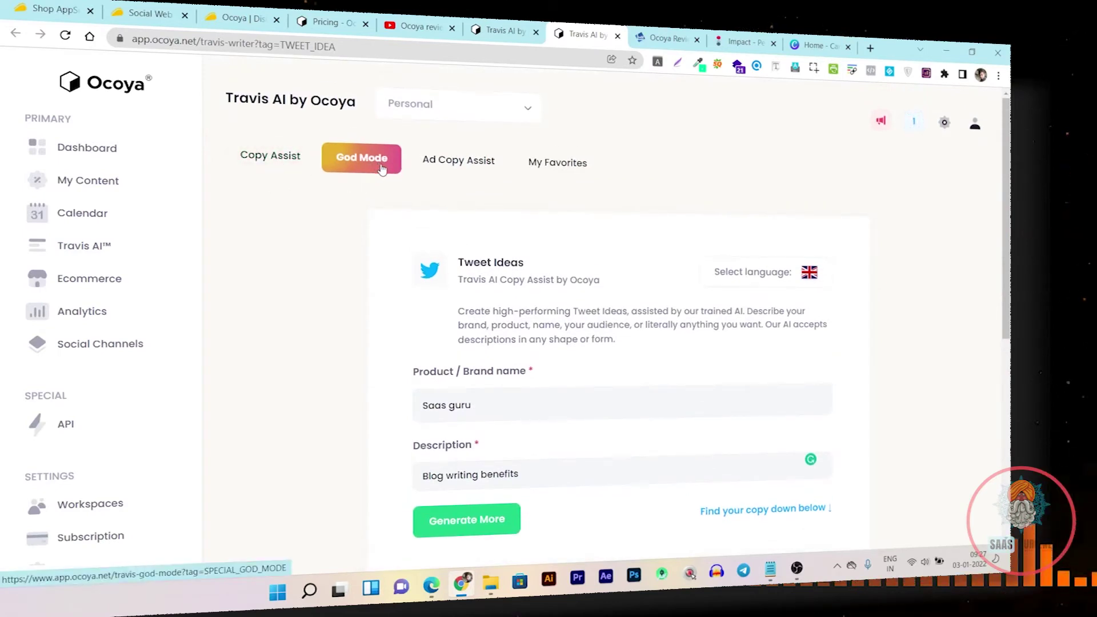
pyautogui.click(286, 170)
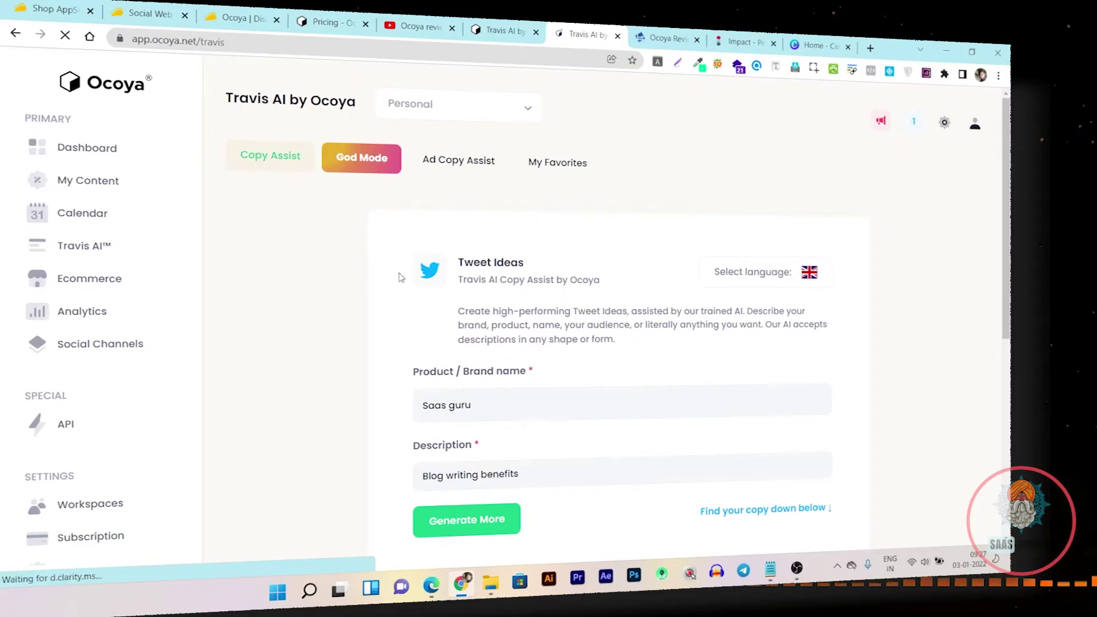
# Step: Look over the Copy Assist template cards and open the God Mode writer
pyautogui.scroll(-2, 340, 277)
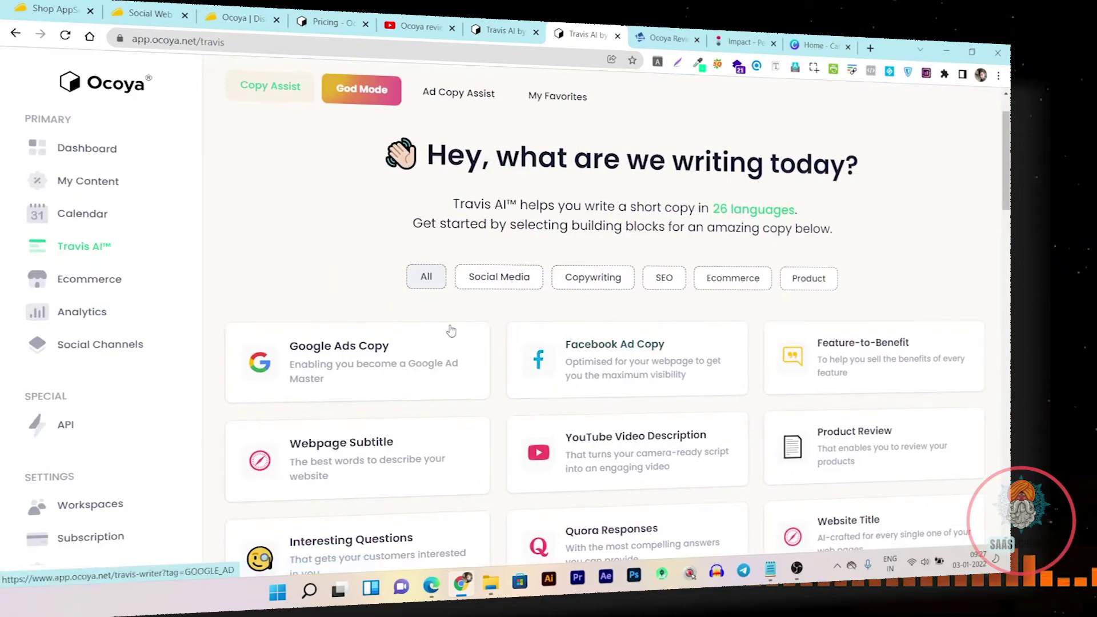
pyautogui.scroll(-5, 485, 320)
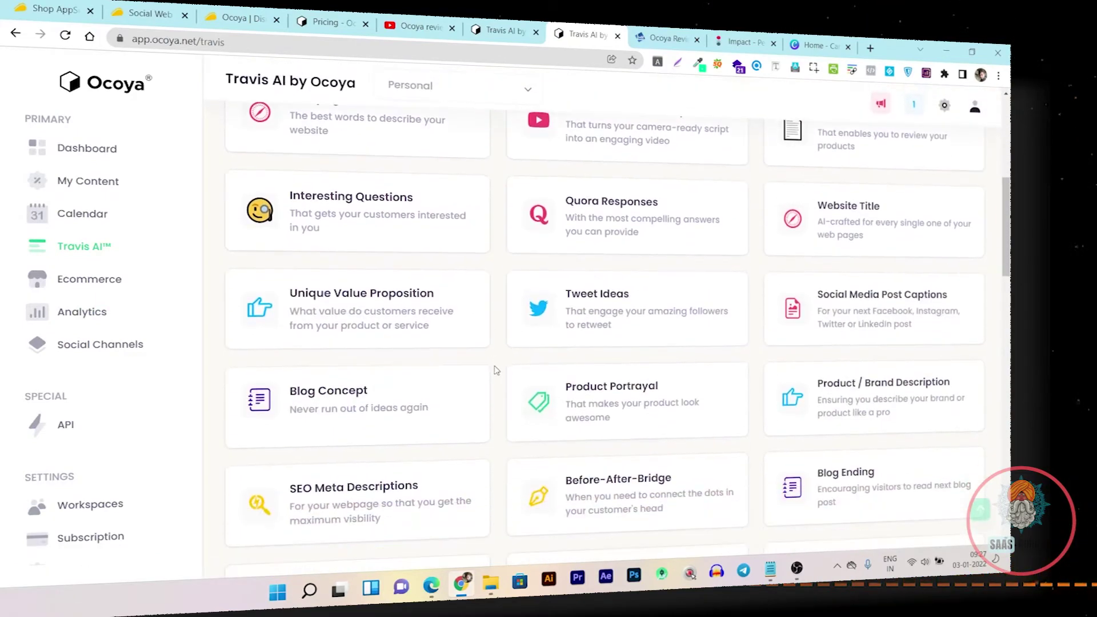
pyautogui.scroll(6, 498, 377)
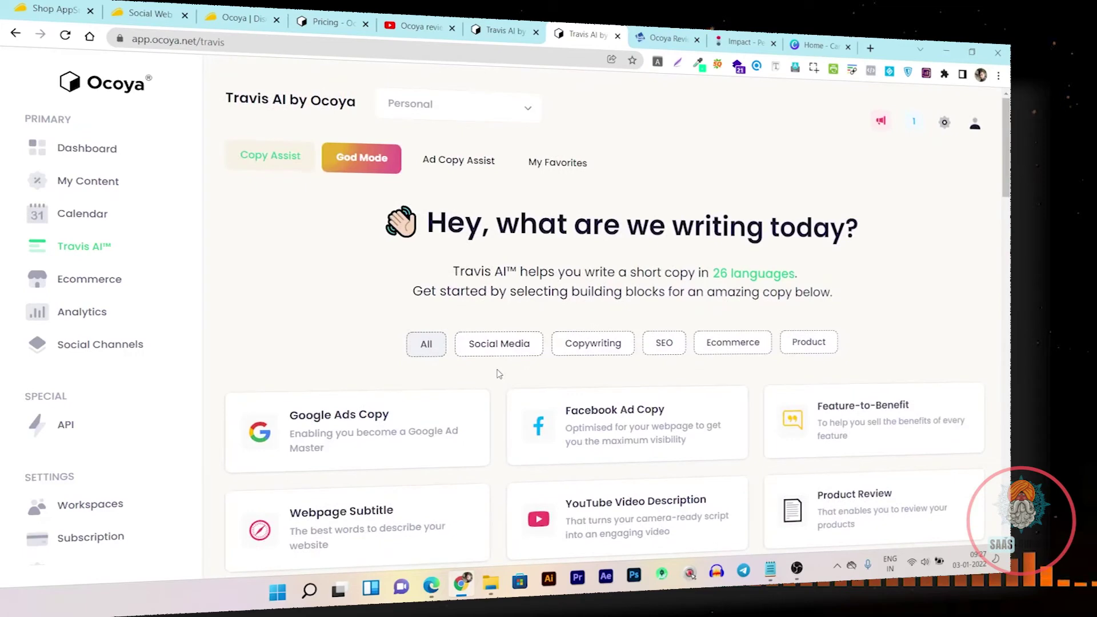
pyautogui.click(366, 165)
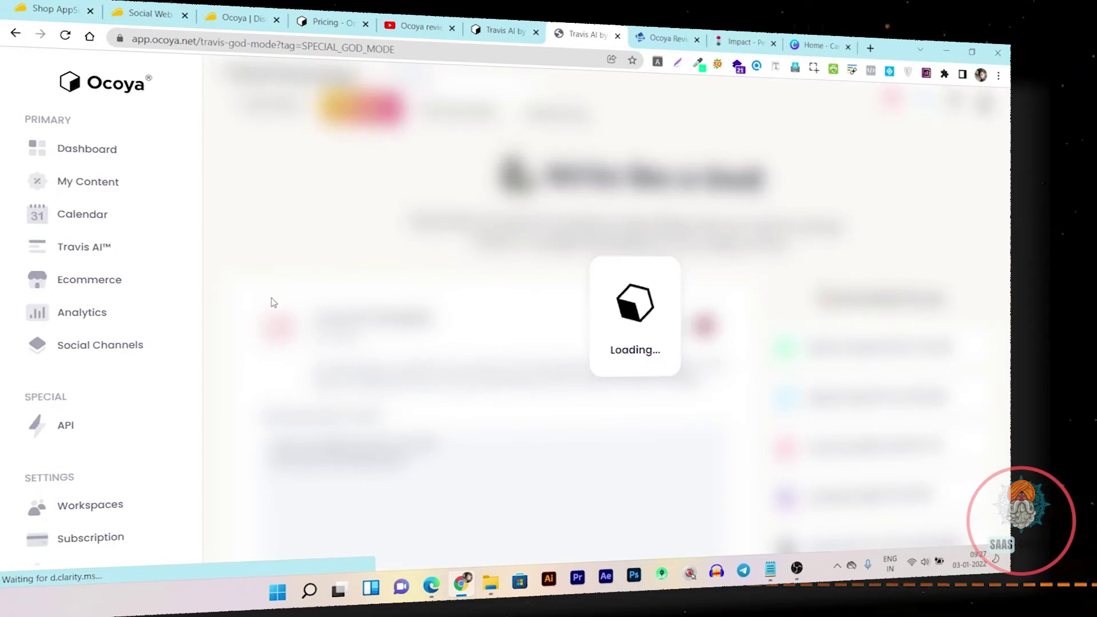
pyautogui.scroll(-3, 463, 312)
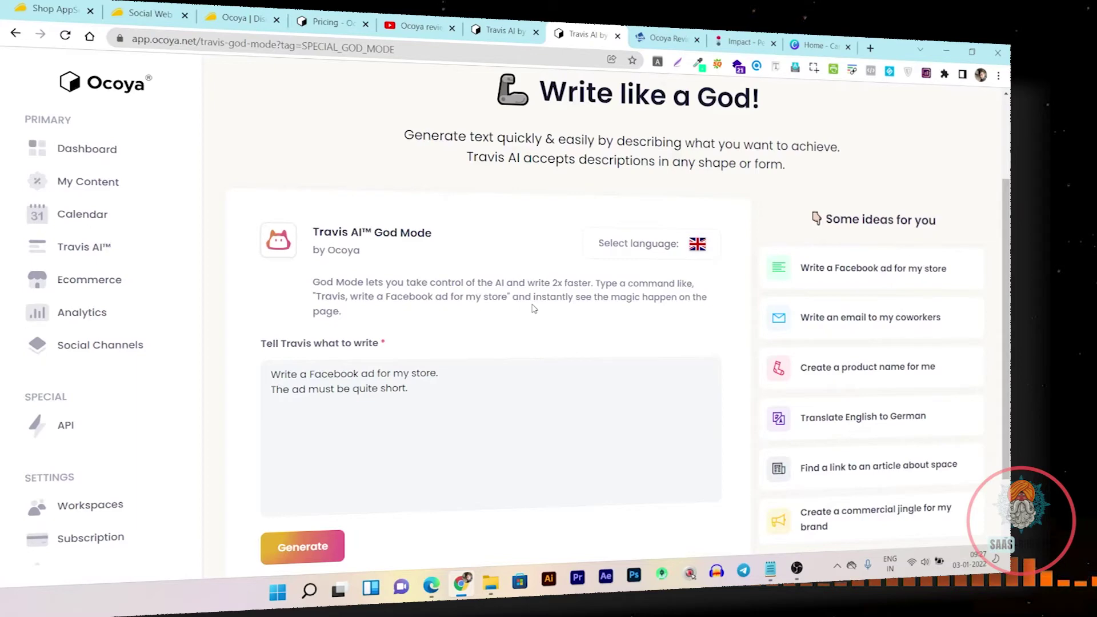
pyautogui.scroll(-1, 396, 361)
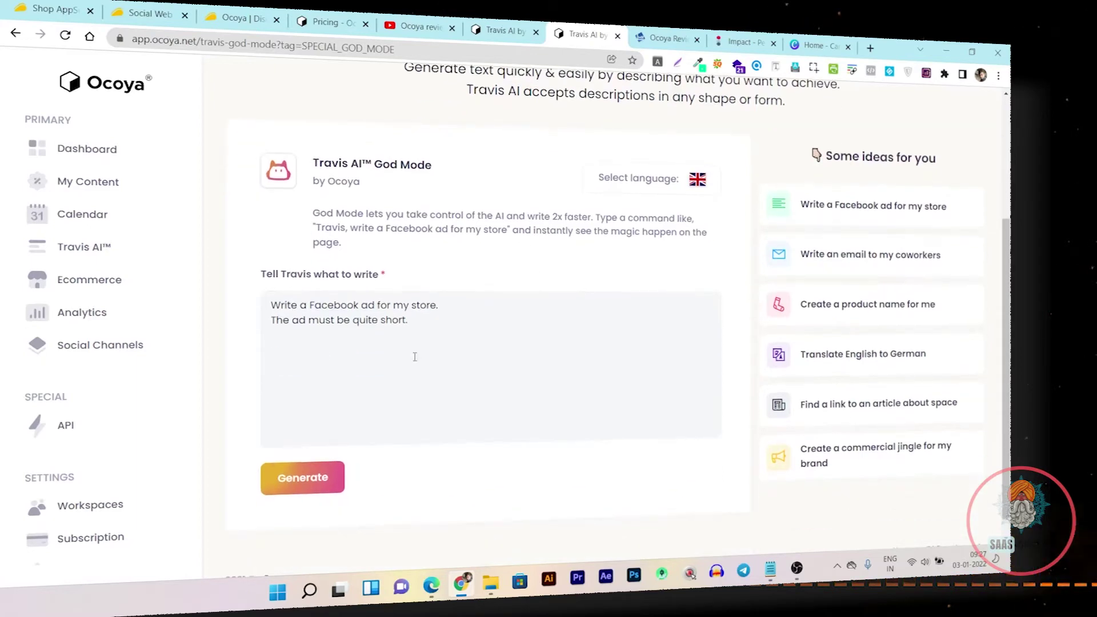
# Step: Generate copy in God Mode from the prompt "Write a Facebook ad for my store. The ad must be quite short."
pyautogui.click(372, 320)
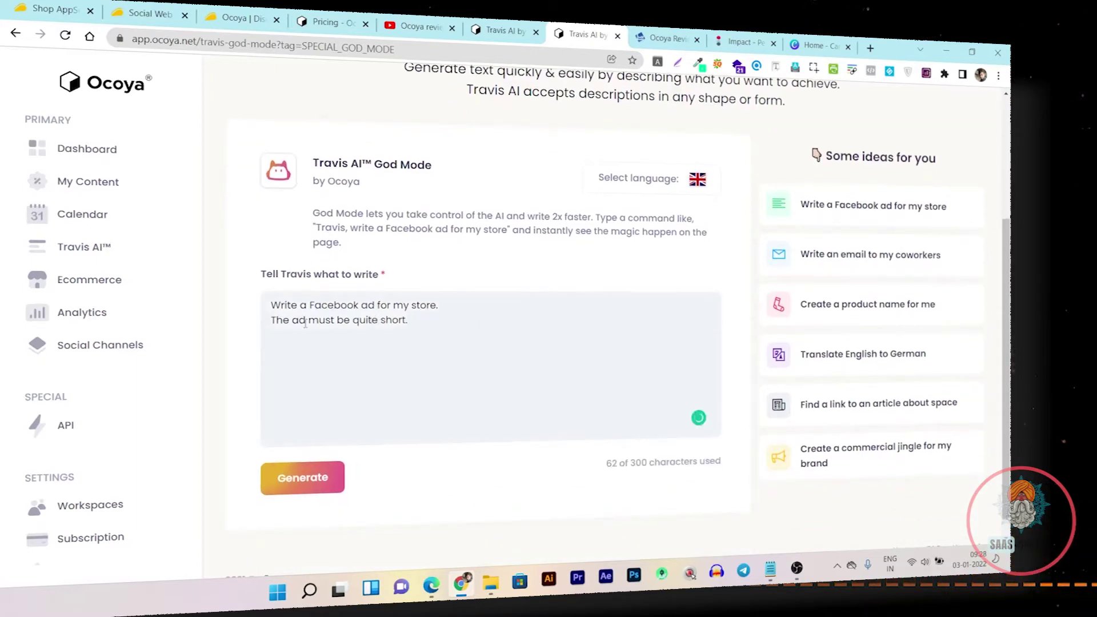
pyautogui.moveTo(271, 305); pyautogui.dragTo(419, 324)
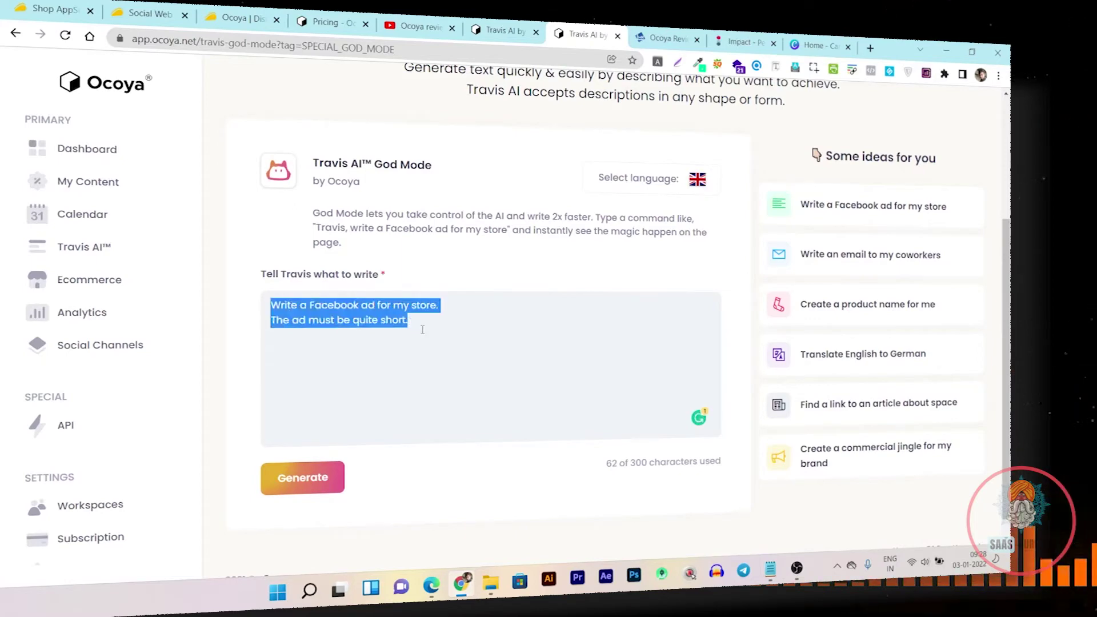
pyautogui.click(459, 341)
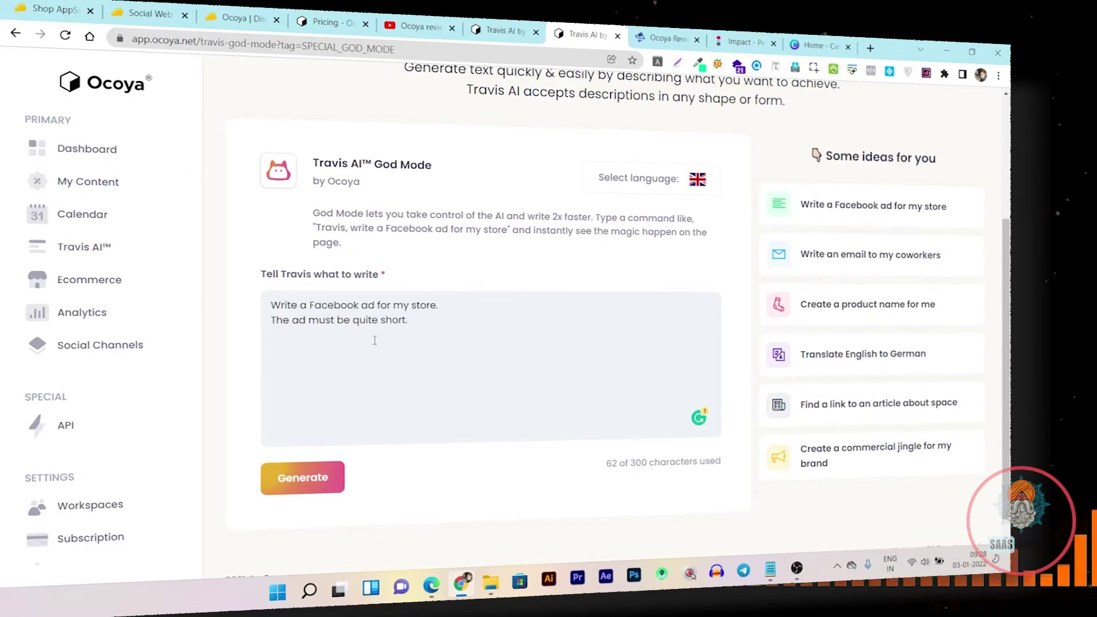
pyautogui.click(297, 493)
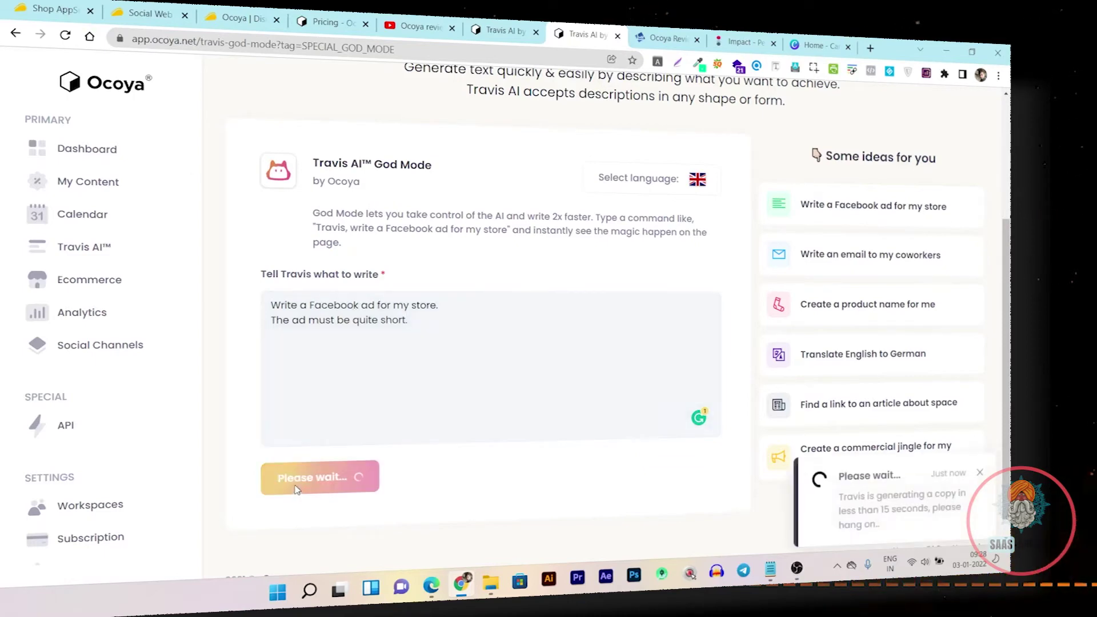
# Step: Read through the generated Facebook ad copies, highlighting the text of individual results
pyautogui.scroll(-5, 484, 362)
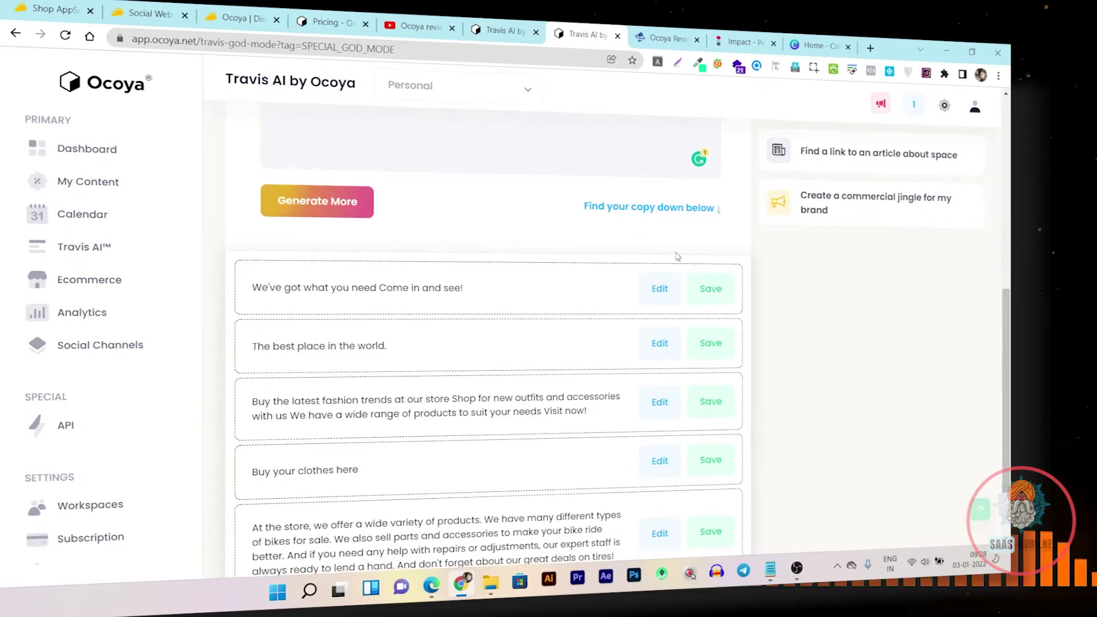
pyautogui.scroll(-2, 756, 301)
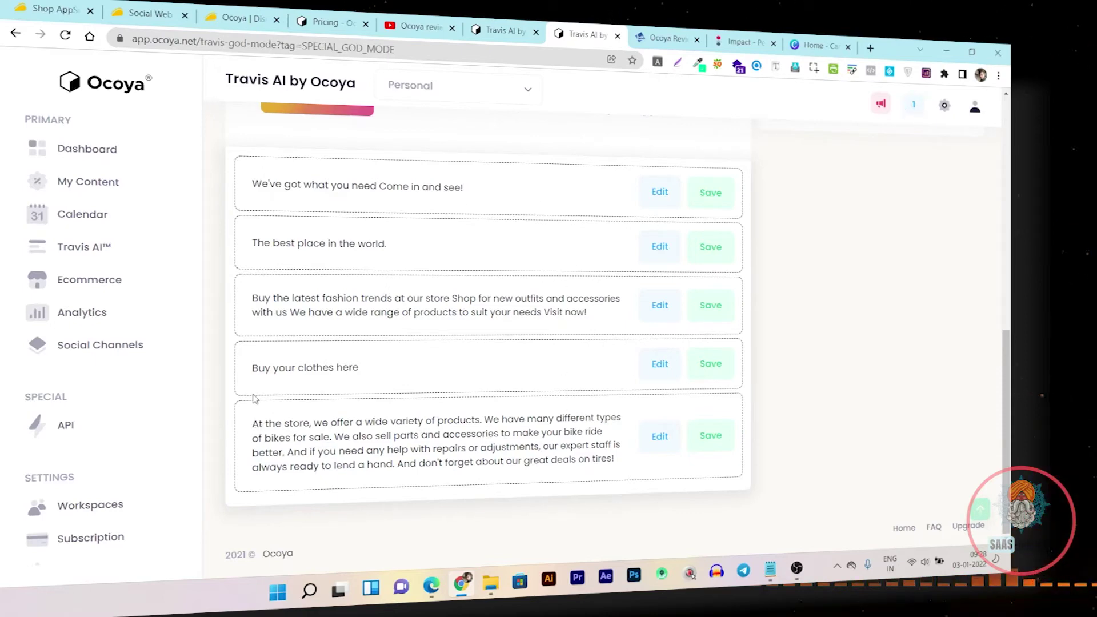
pyautogui.moveTo(252, 368); pyautogui.dragTo(358, 369)
pyautogui.moveTo(251, 423); pyautogui.dragTo(615, 460)
pyautogui.moveTo(595, 311); pyautogui.dragTo(252, 297)
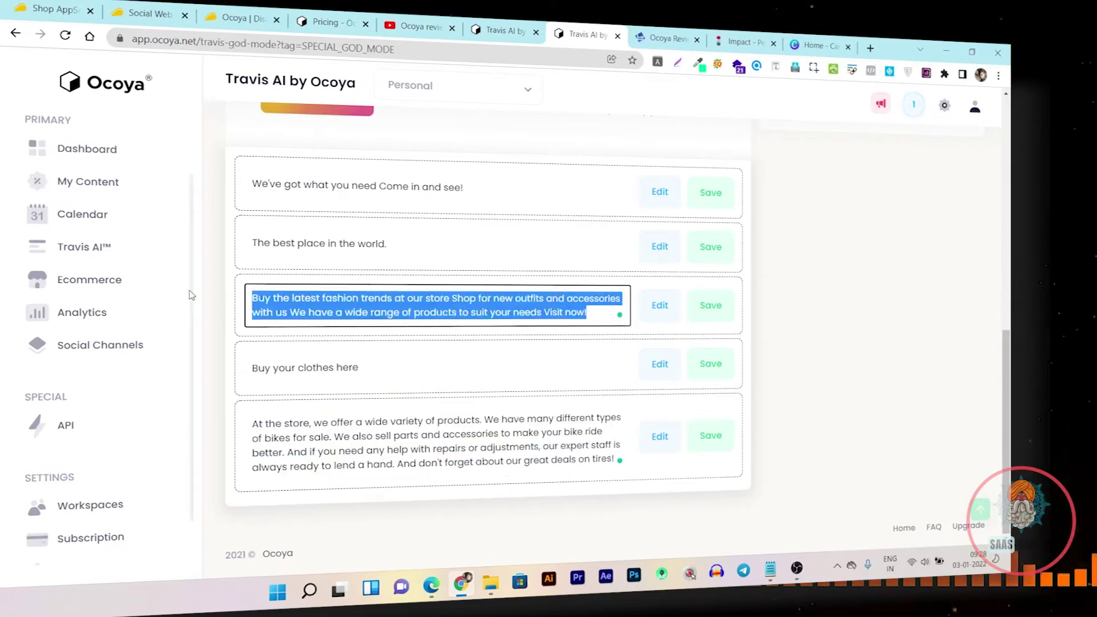
pyautogui.click(851, 331)
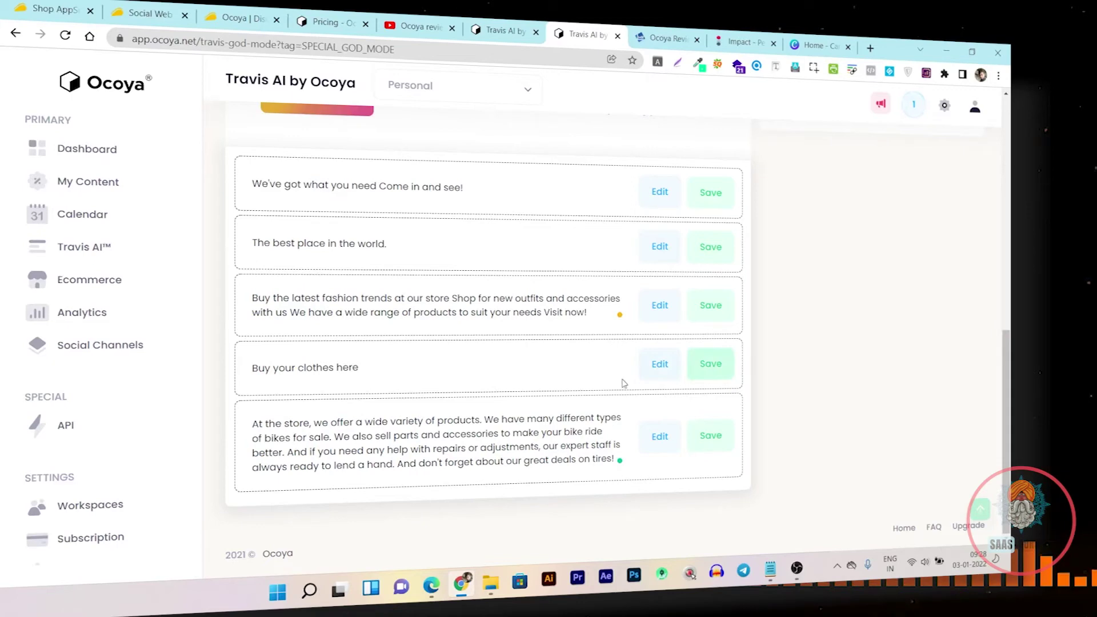
# Step: Compare the God Mode ad copies with the Facebook ad prompt and review the page up to its heading
pyautogui.scroll(3, 371, 306)
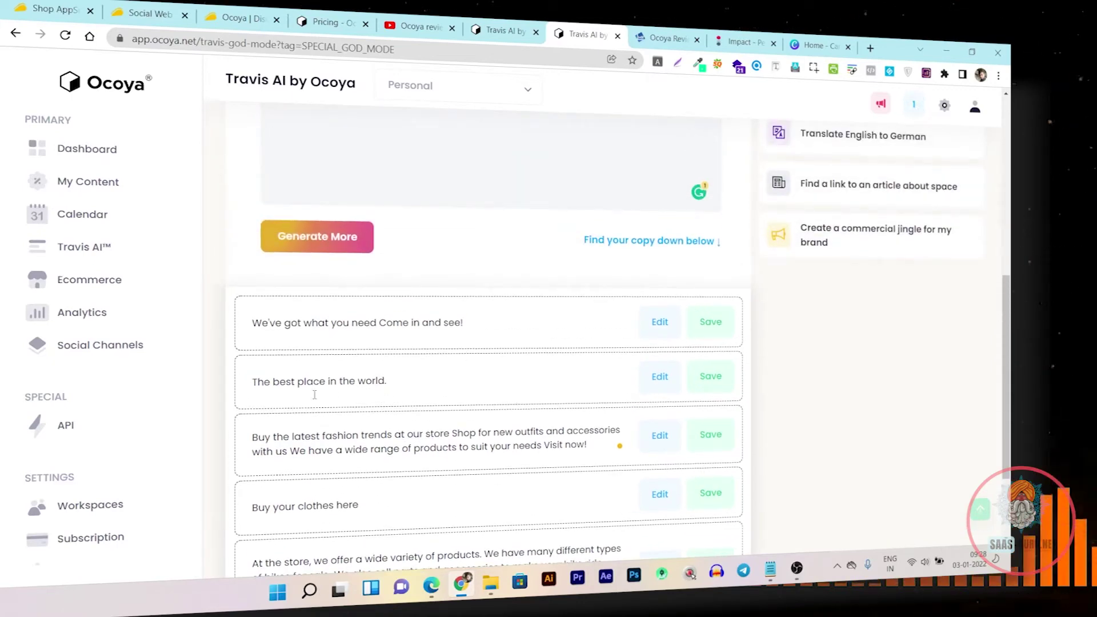
pyautogui.scroll(5, 329, 394)
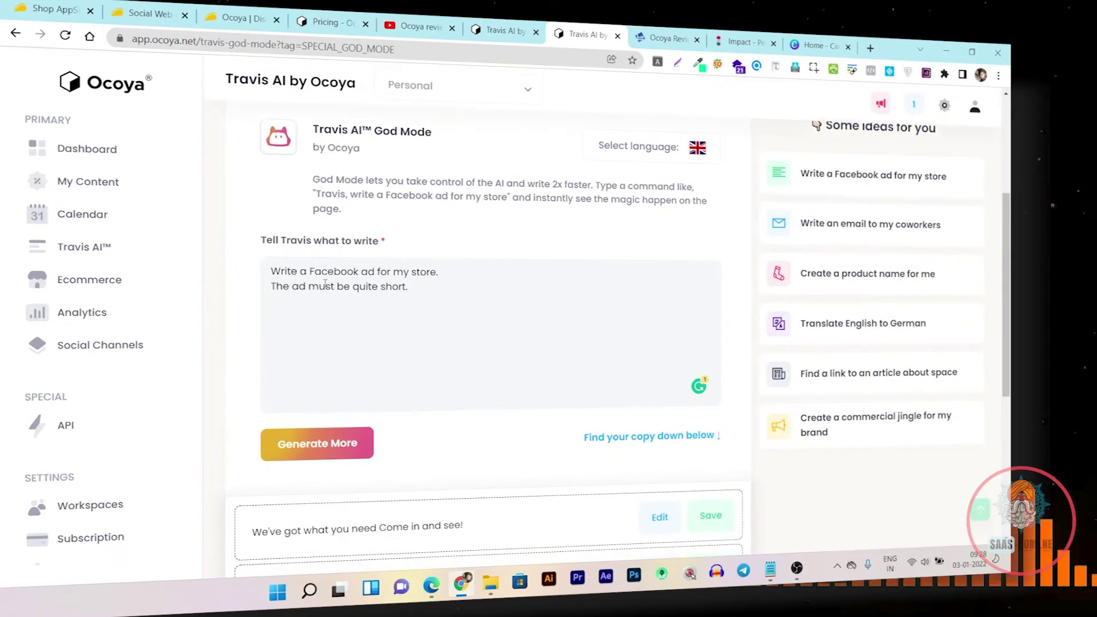
pyautogui.scroll(-2, 290, 298)
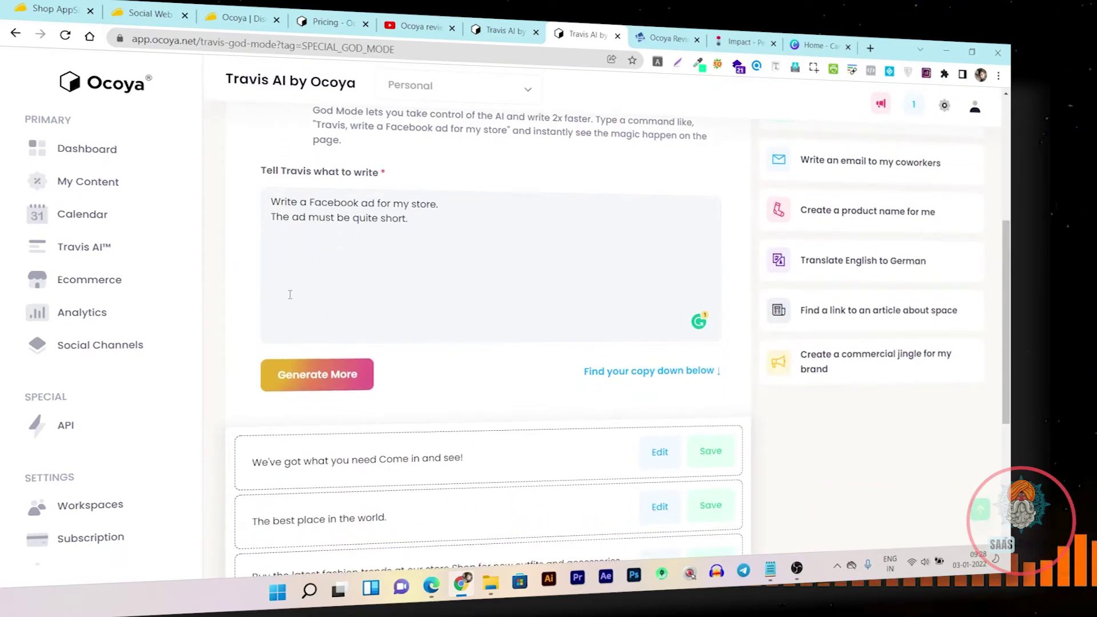
pyautogui.scroll(-3, 394, 238)
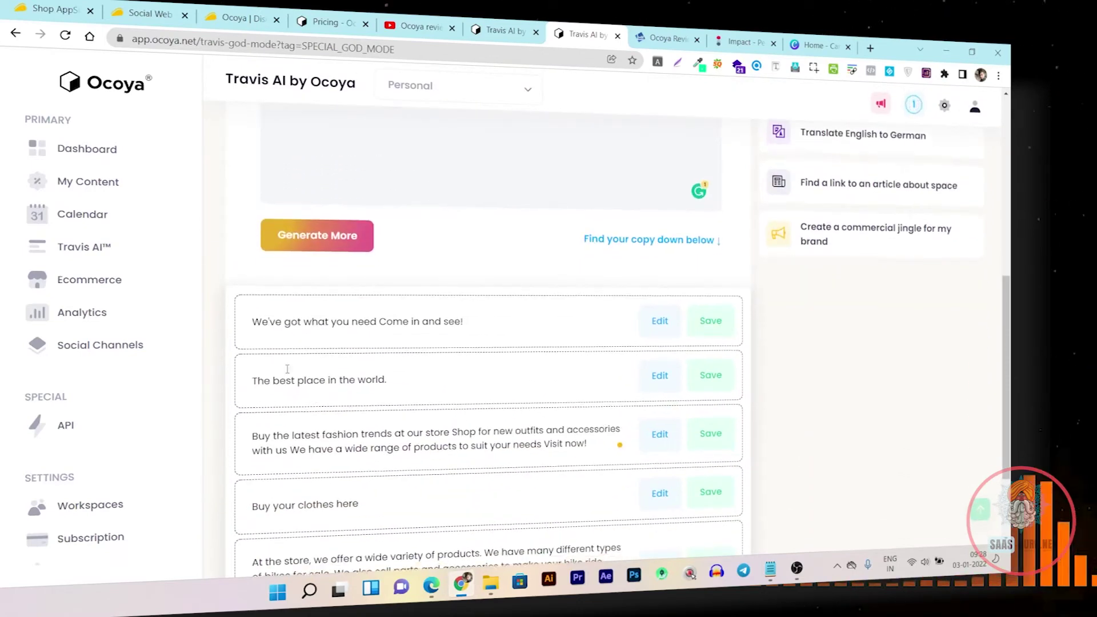
pyautogui.scroll(-2, 346, 349)
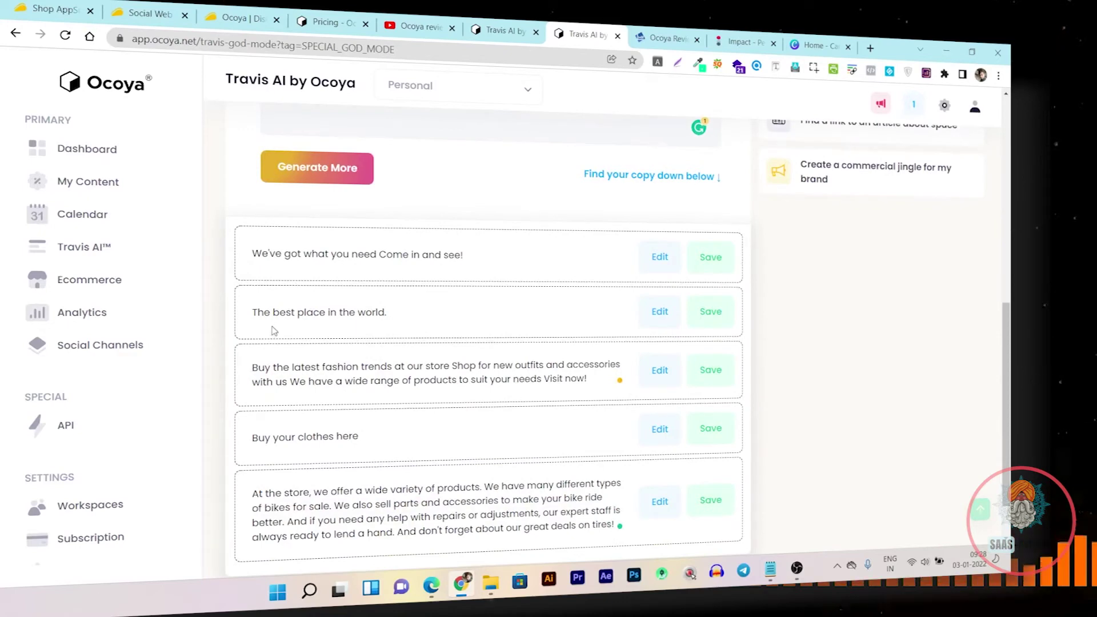
pyautogui.scroll(-2, 376, 331)
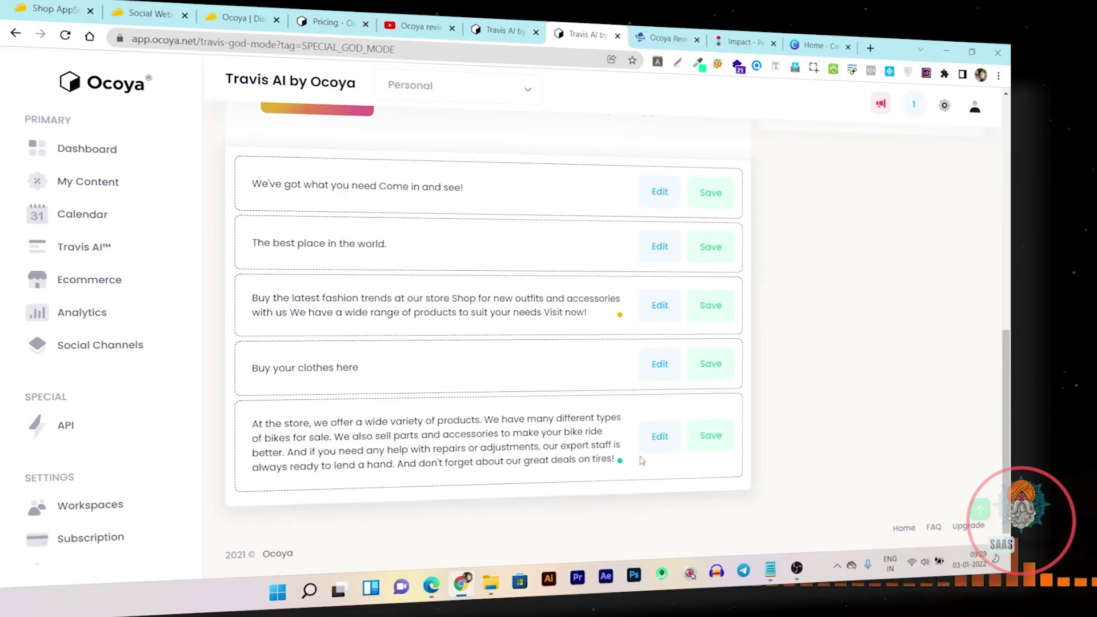
pyautogui.scroll(6, 643, 462)
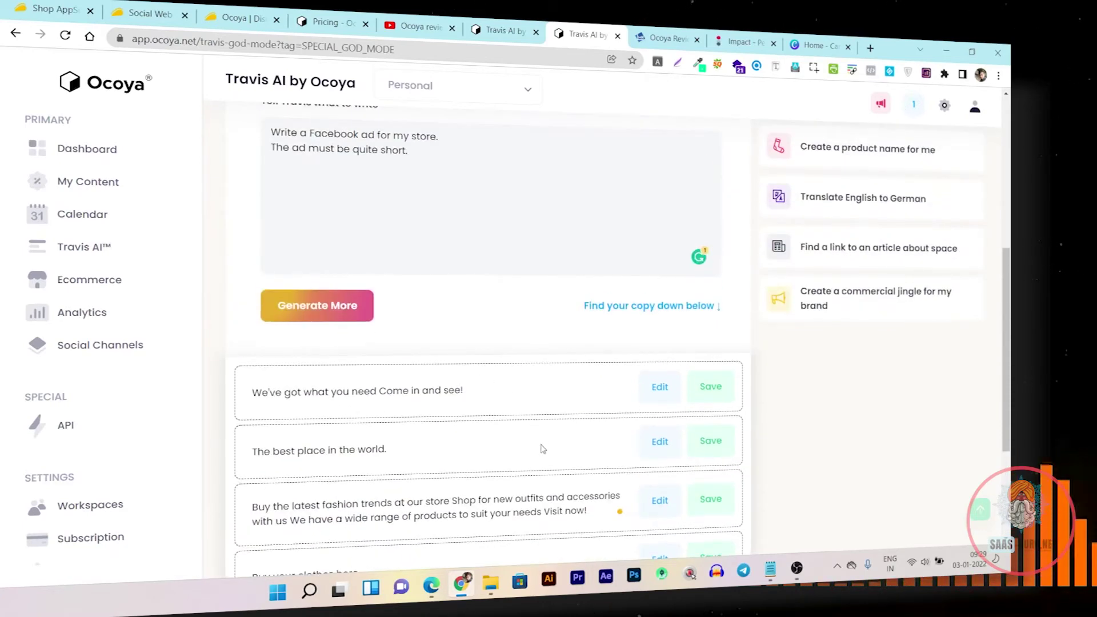
pyautogui.scroll(-6, 542, 449)
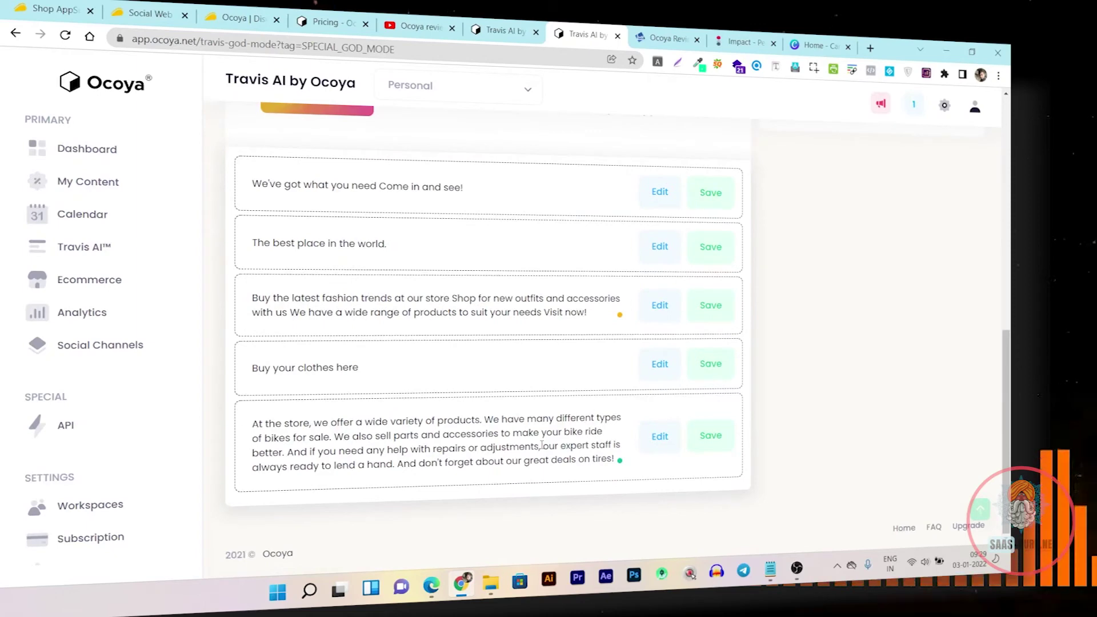
pyautogui.scroll(8, 448, 398)
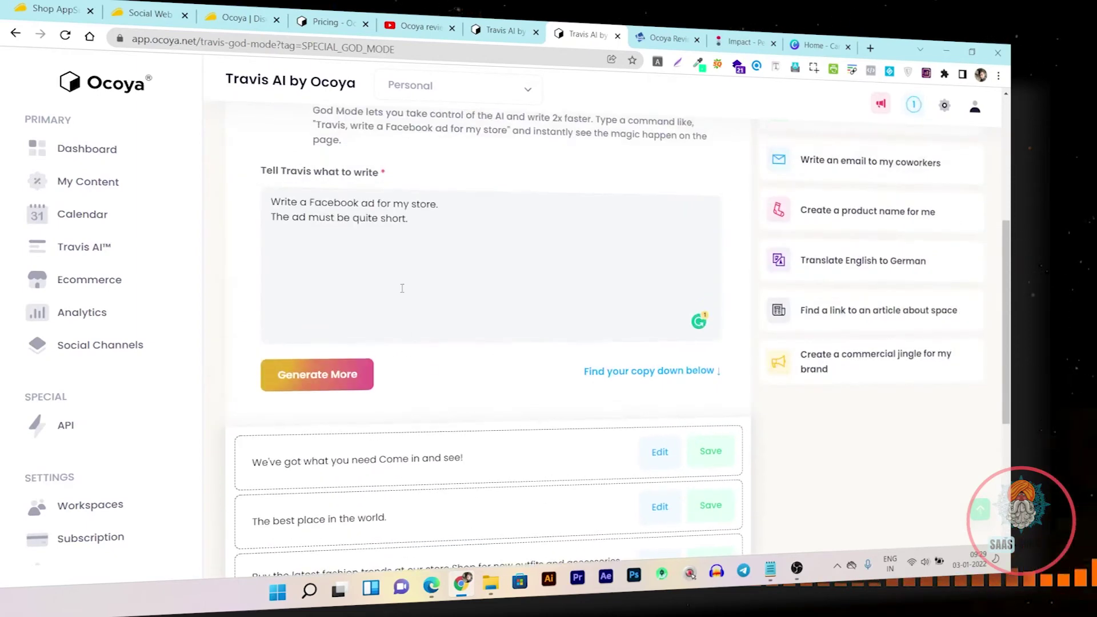
pyautogui.scroll(-6, 336, 253)
pyautogui.scroll(8, 247, 152)
pyautogui.scroll(7, 247, 152)
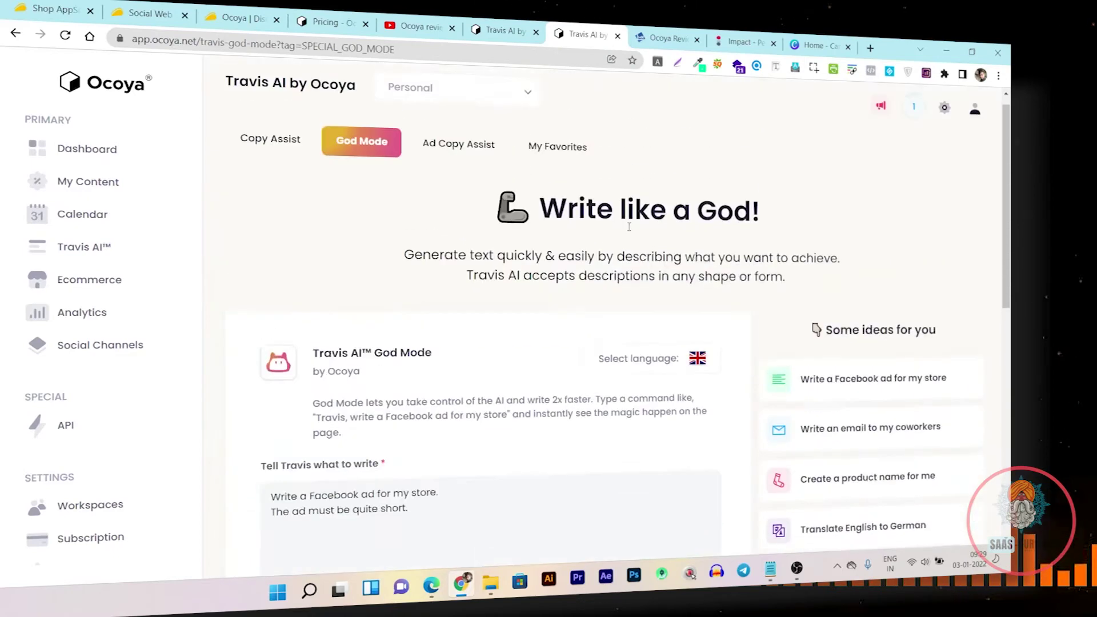
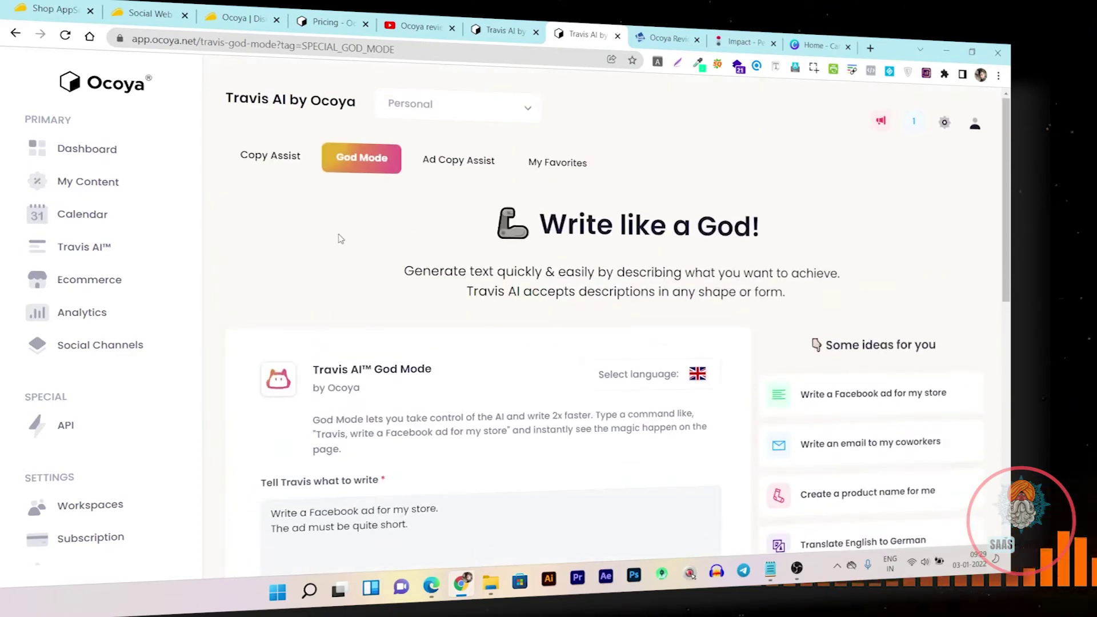
# Step: Return to Copy Assist and browse its full list of copy templates
pyautogui.click(288, 156)
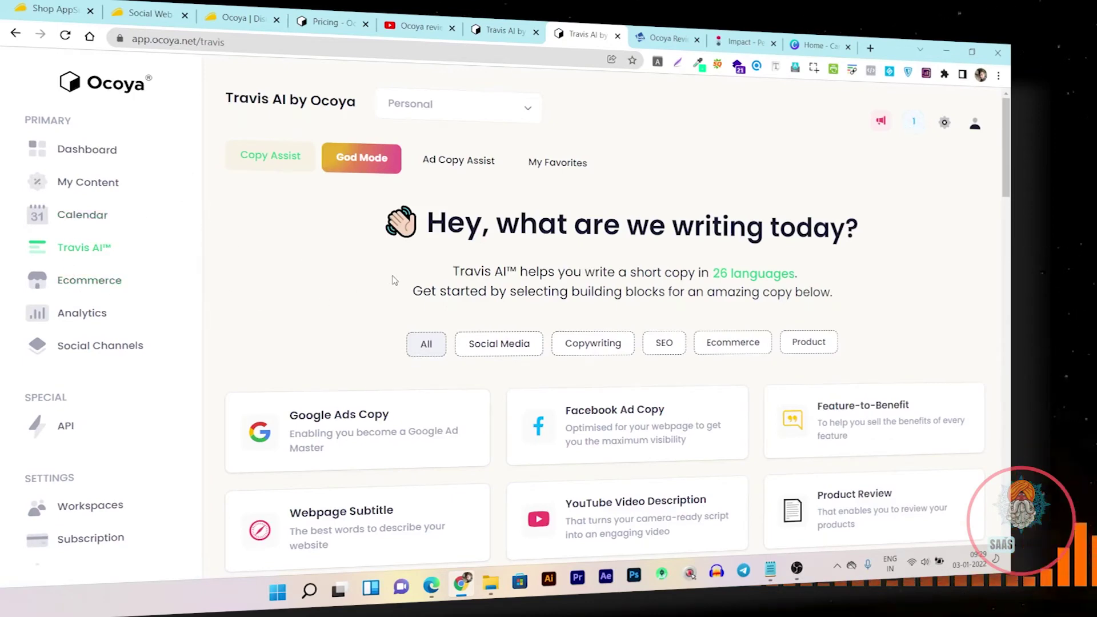
pyautogui.scroll(-8, 402, 212)
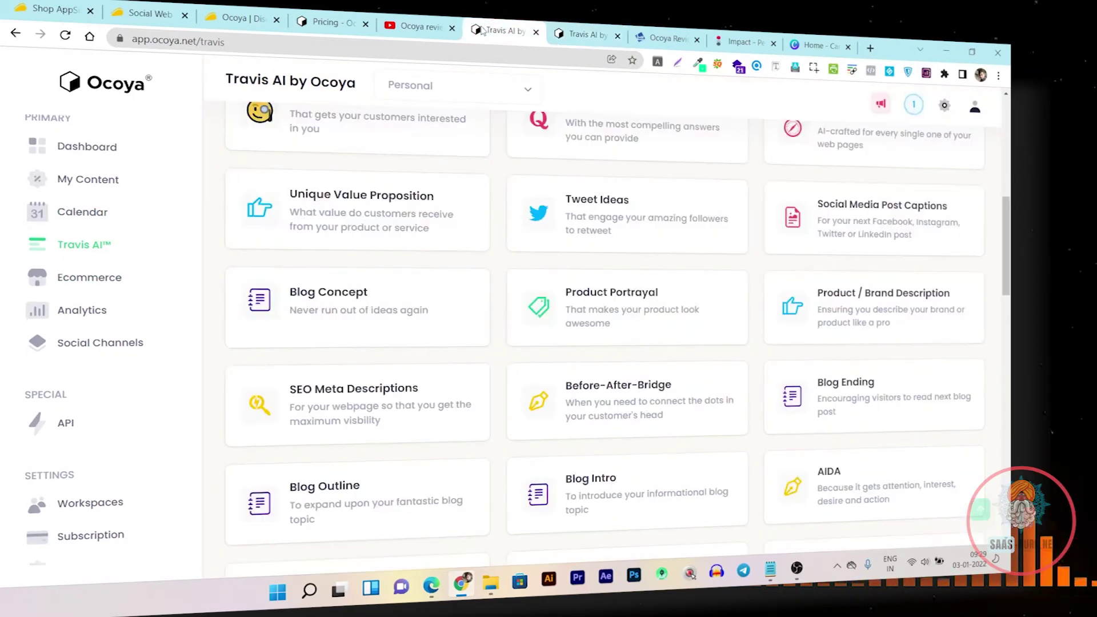
pyautogui.click(550, 25)
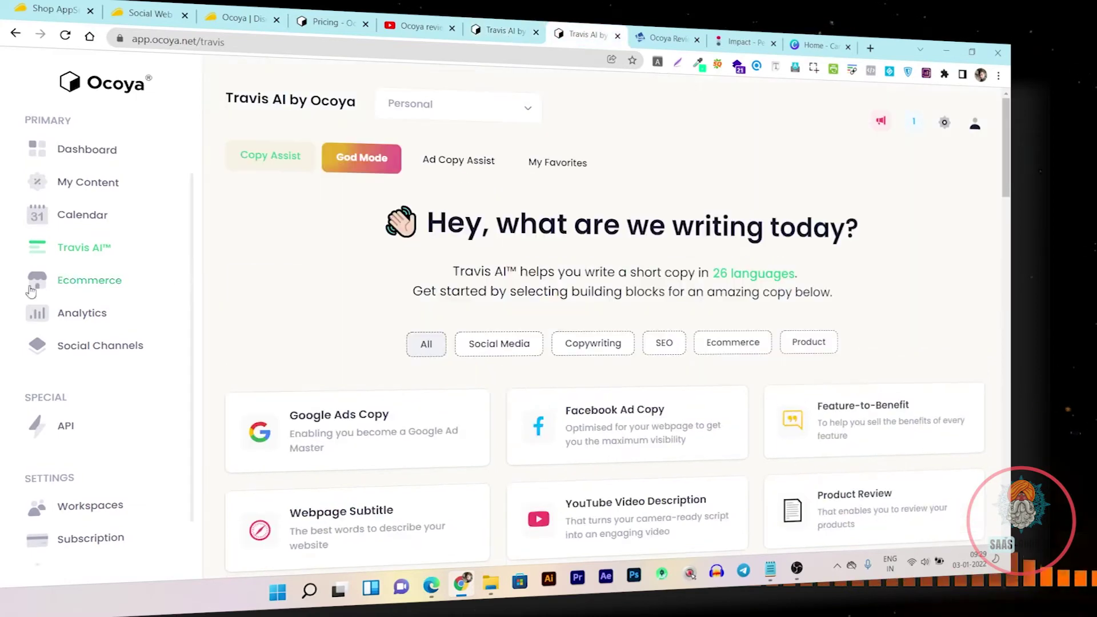
pyautogui.scroll(-3, 461, 318)
pyautogui.scroll(-4, 462, 319)
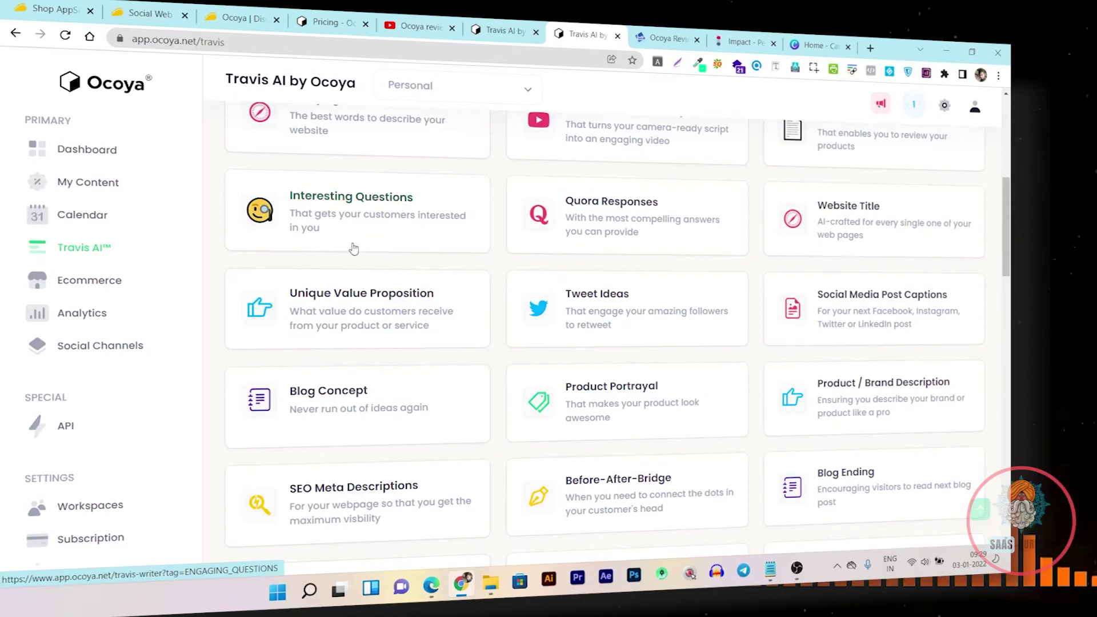
pyautogui.scroll(-5, 386, 249)
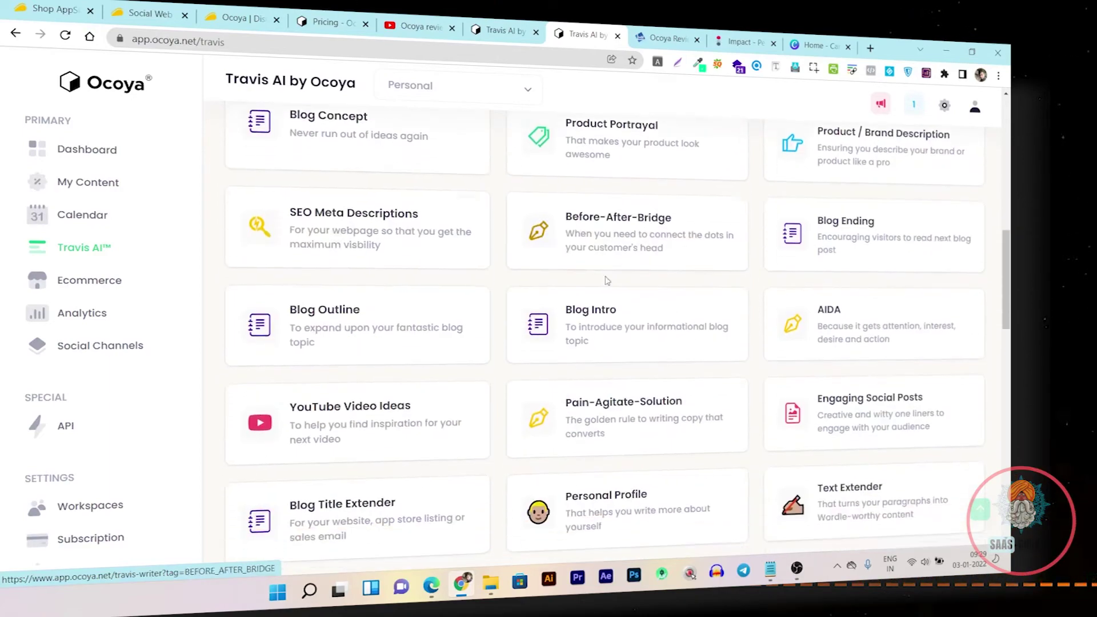
pyautogui.scroll(-5, 721, 239)
pyautogui.scroll(-10, 721, 239)
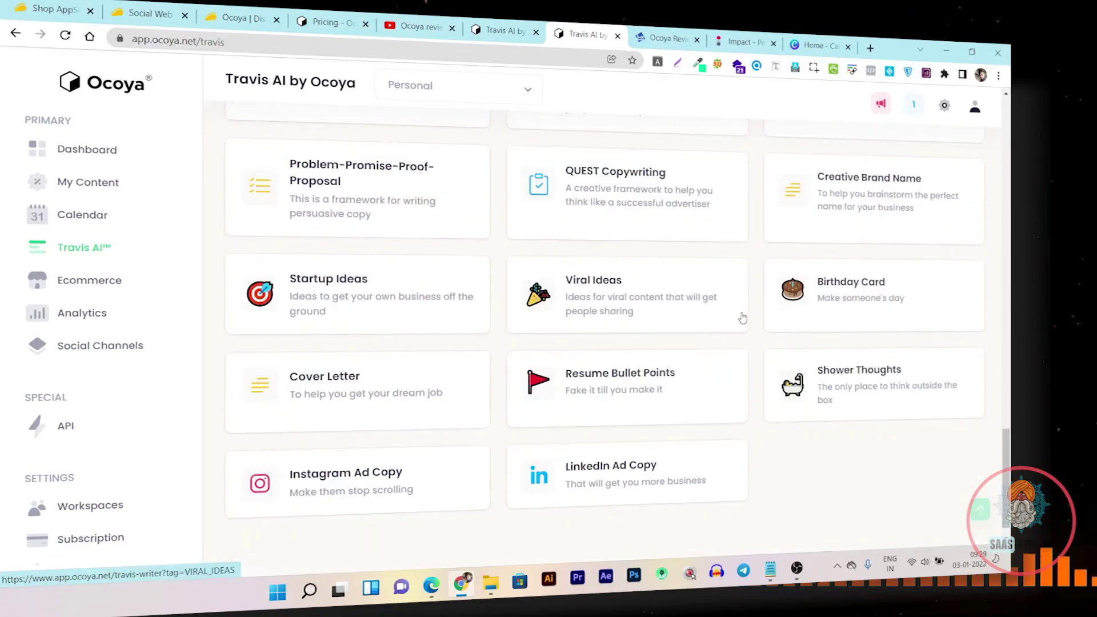
pyautogui.scroll(10, 769, 400)
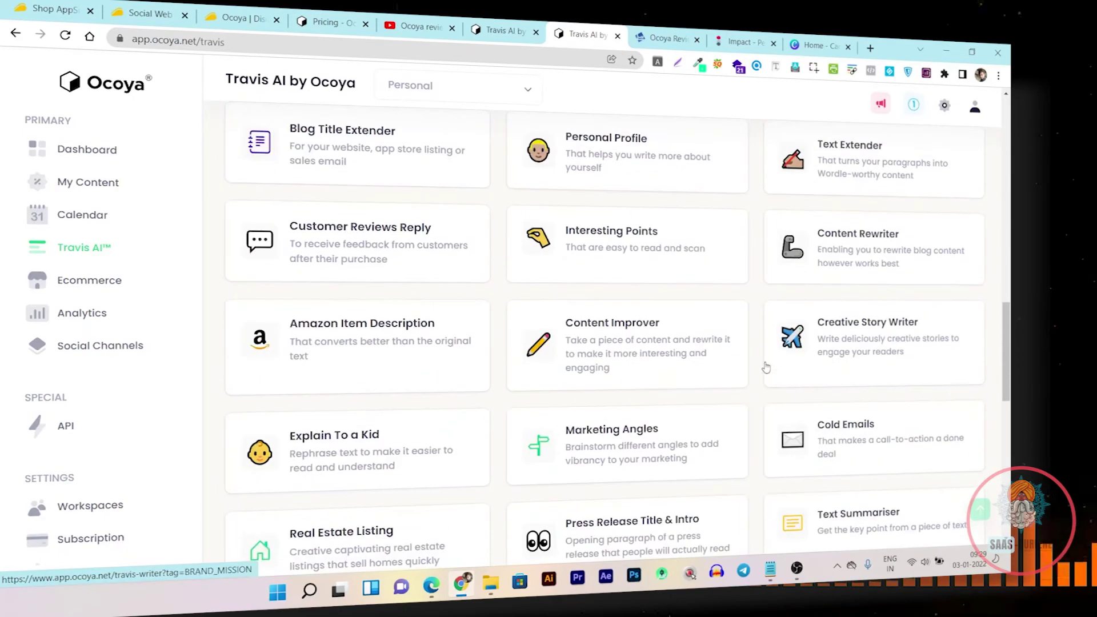
pyautogui.scroll(5, 696, 331)
pyautogui.scroll(-5, 280, 357)
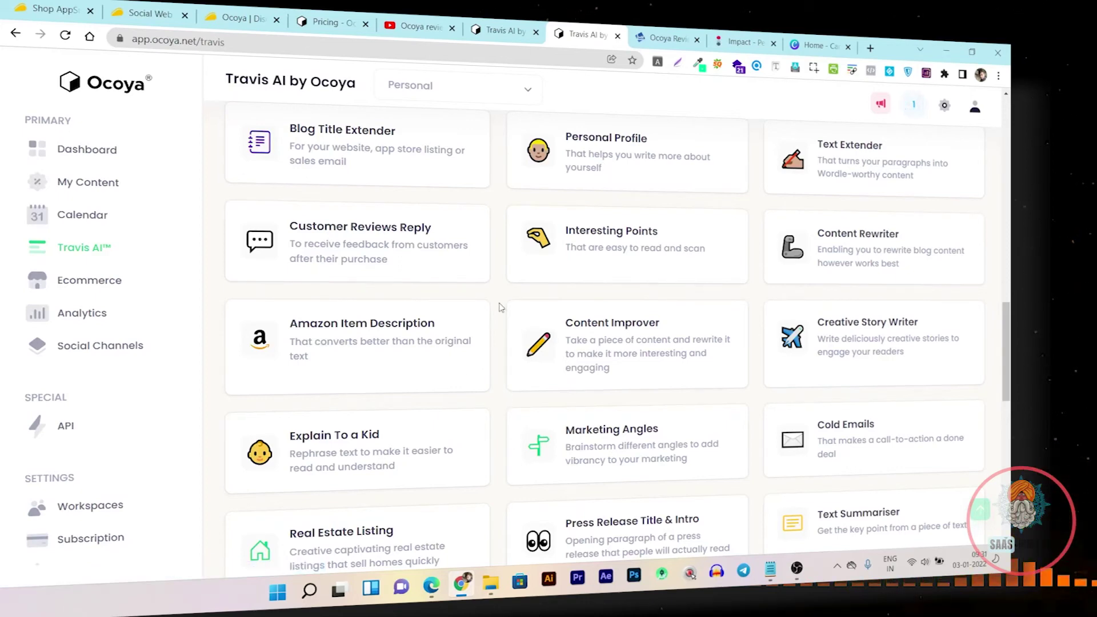
# Step: Open the Ecommerce section and view its Shopify store connection option
pyautogui.click(79, 291)
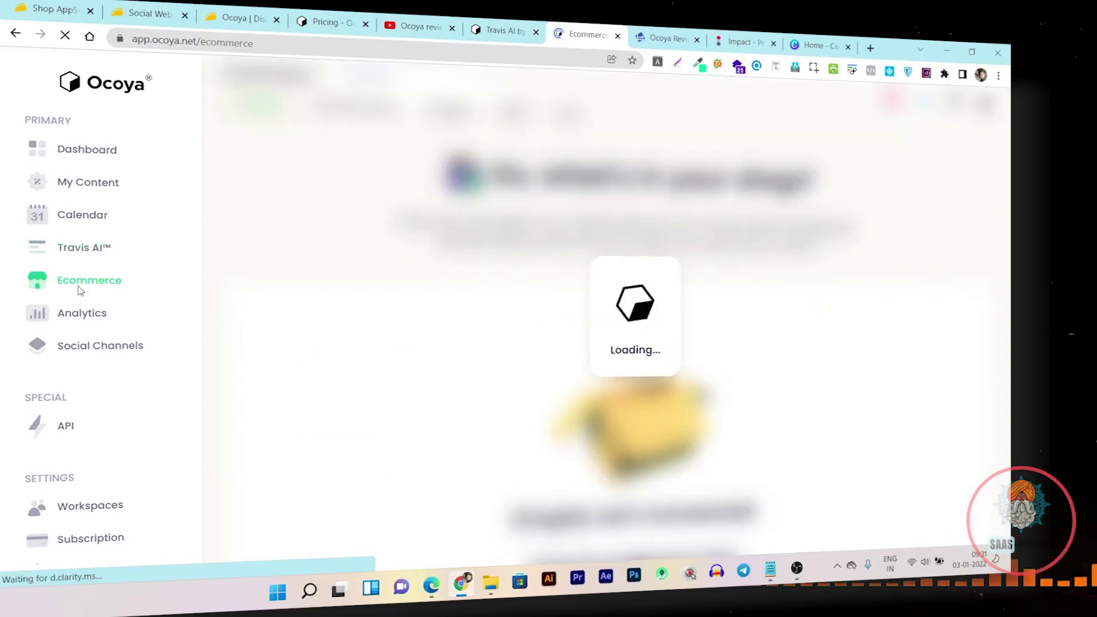
pyautogui.scroll(-2, 569, 310)
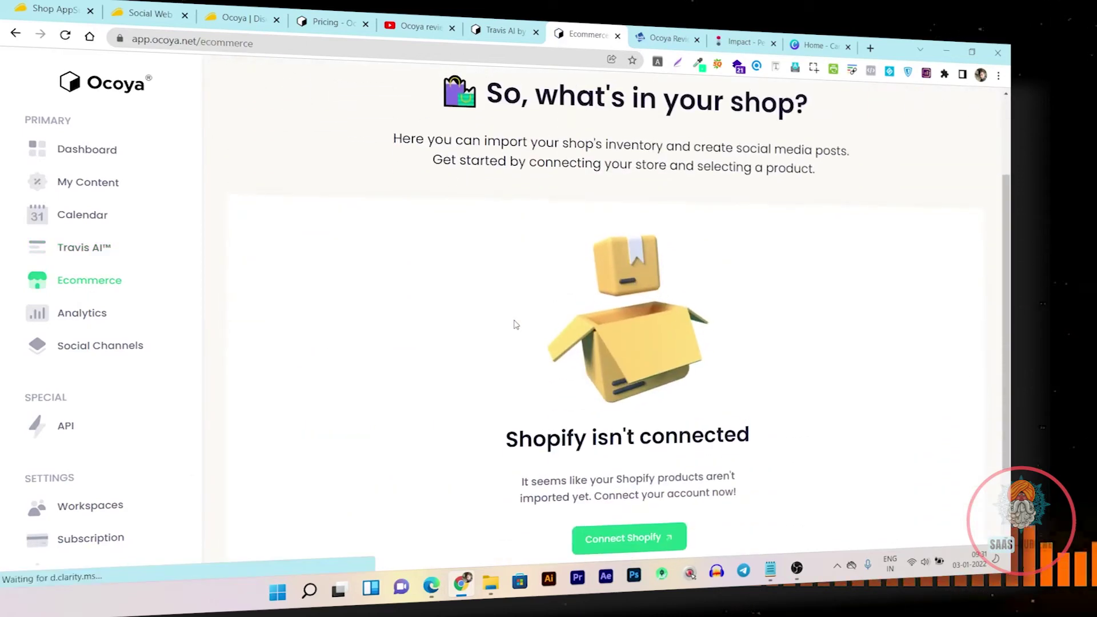
# Step: Review the Ecommerce page from its store platform options to the Shopify connection area
pyautogui.scroll(3, 514, 321)
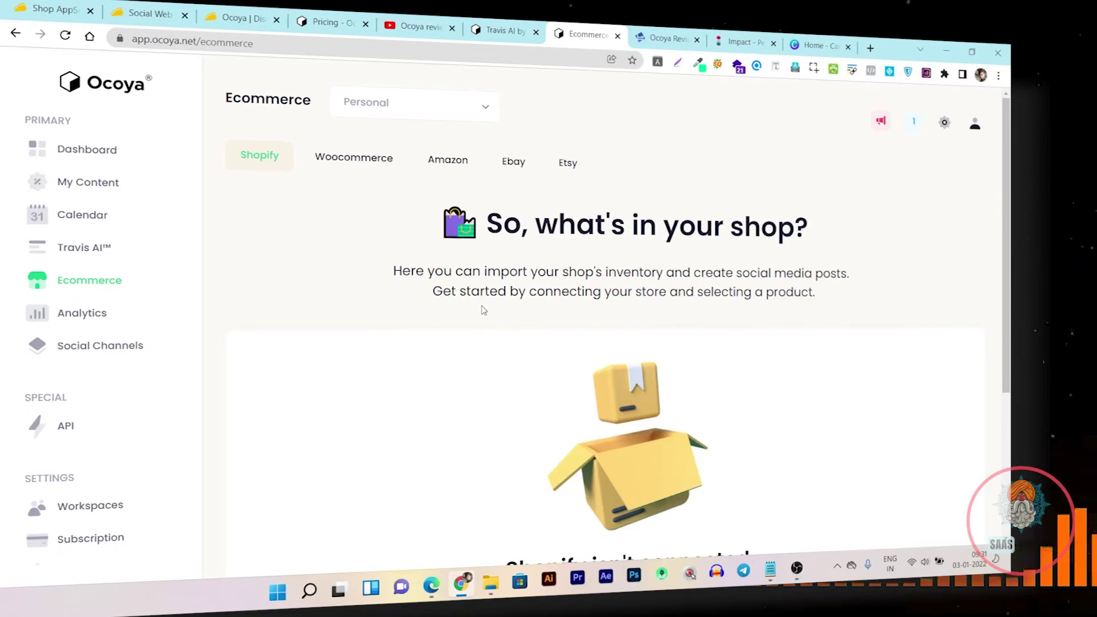
pyautogui.scroll(-3, 421, 270)
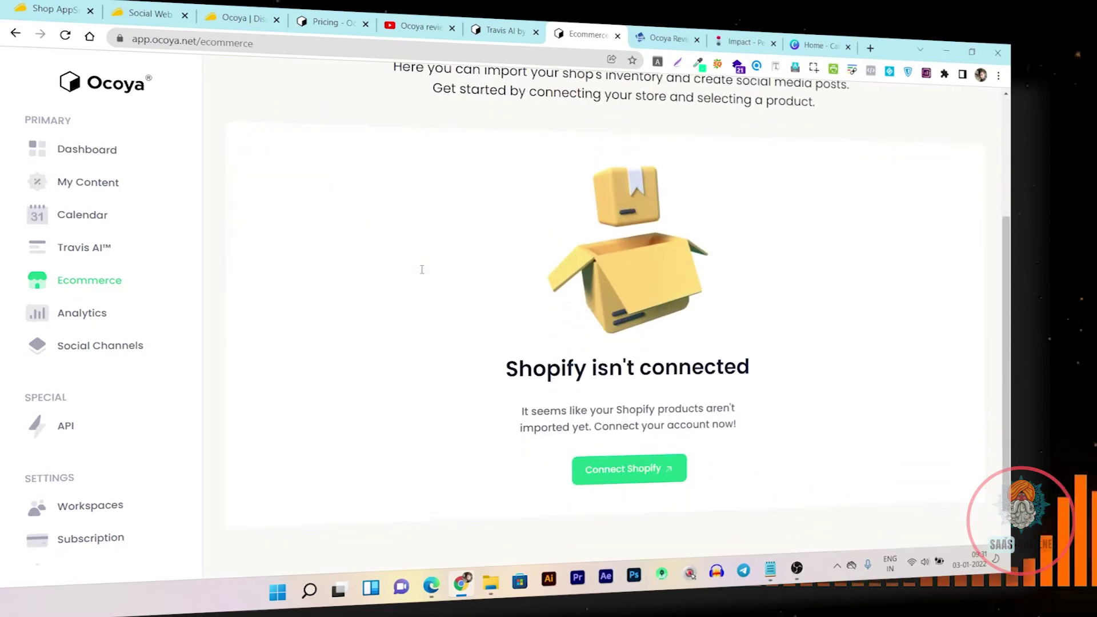
pyautogui.scroll(1, 414, 302)
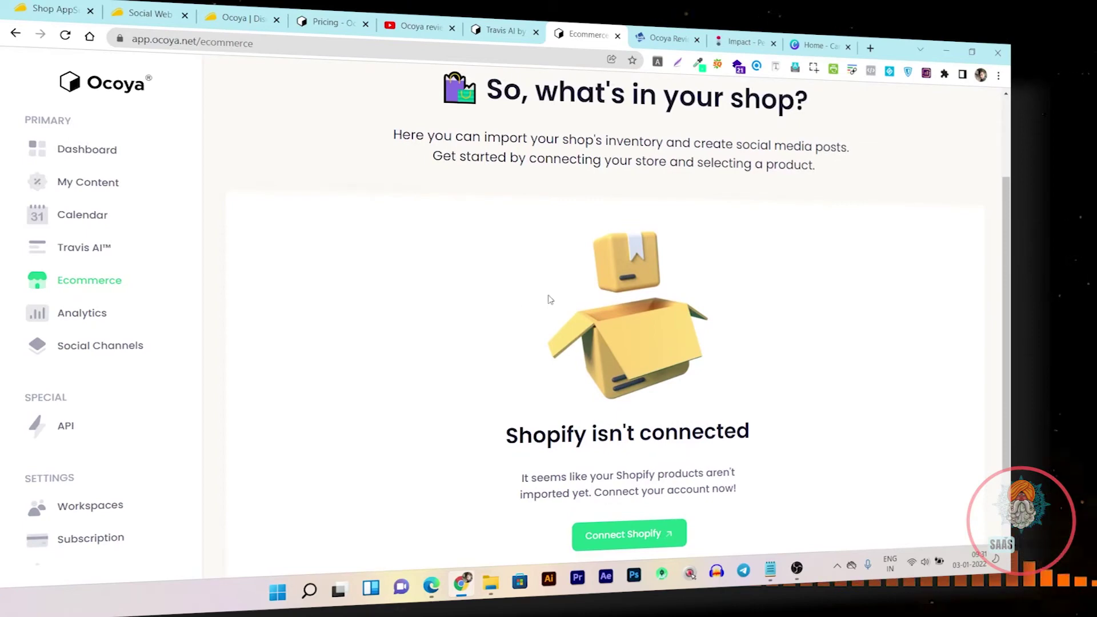
pyautogui.scroll(2, 550, 299)
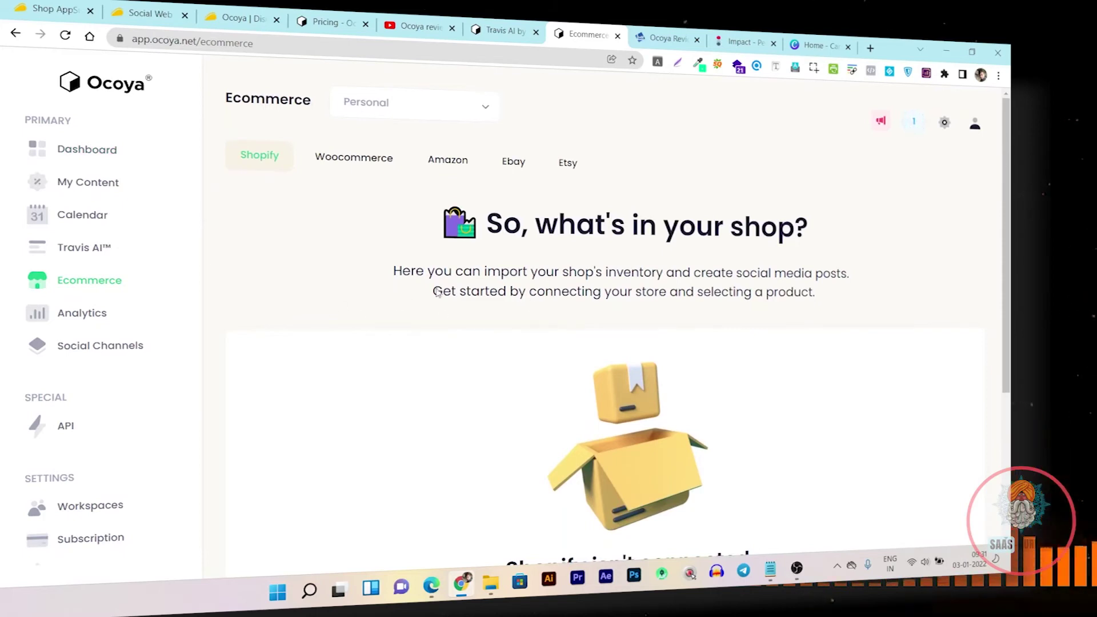
# Step: Open the Analytics section and review the basic activity statistics, hashtag usage and profile list
pyautogui.click(104, 316)
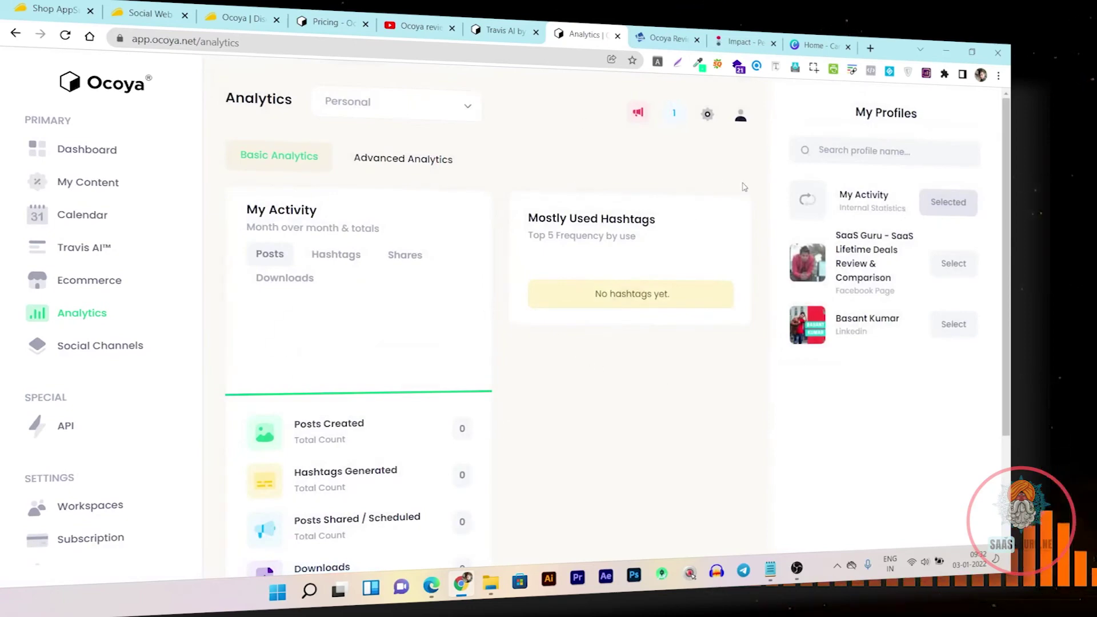
pyautogui.scroll(-3, 523, 278)
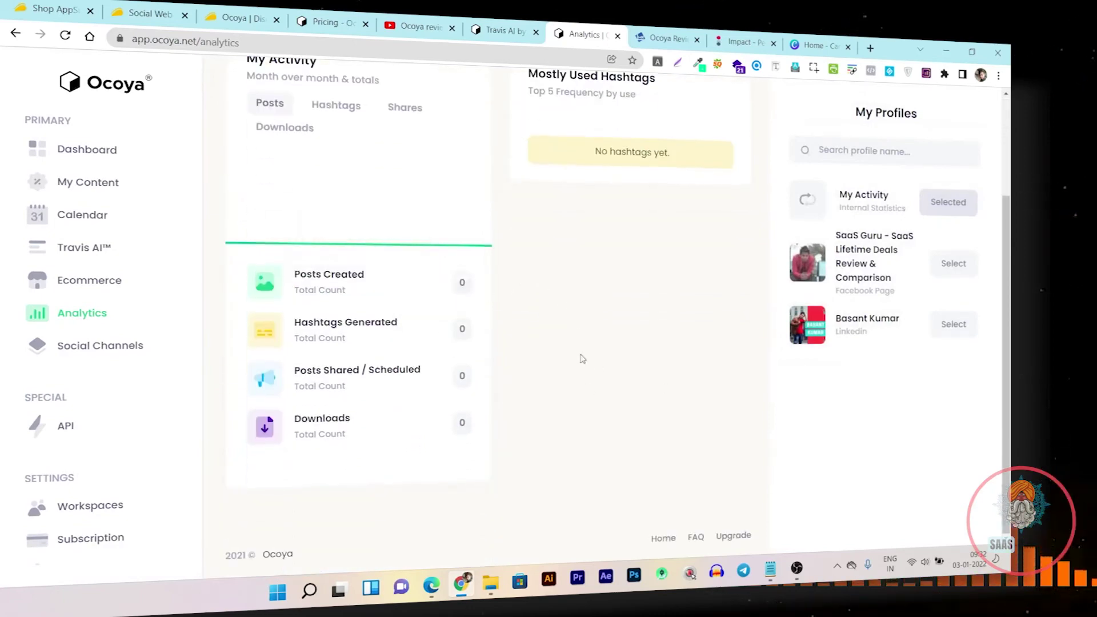
pyautogui.scroll(3, 612, 423)
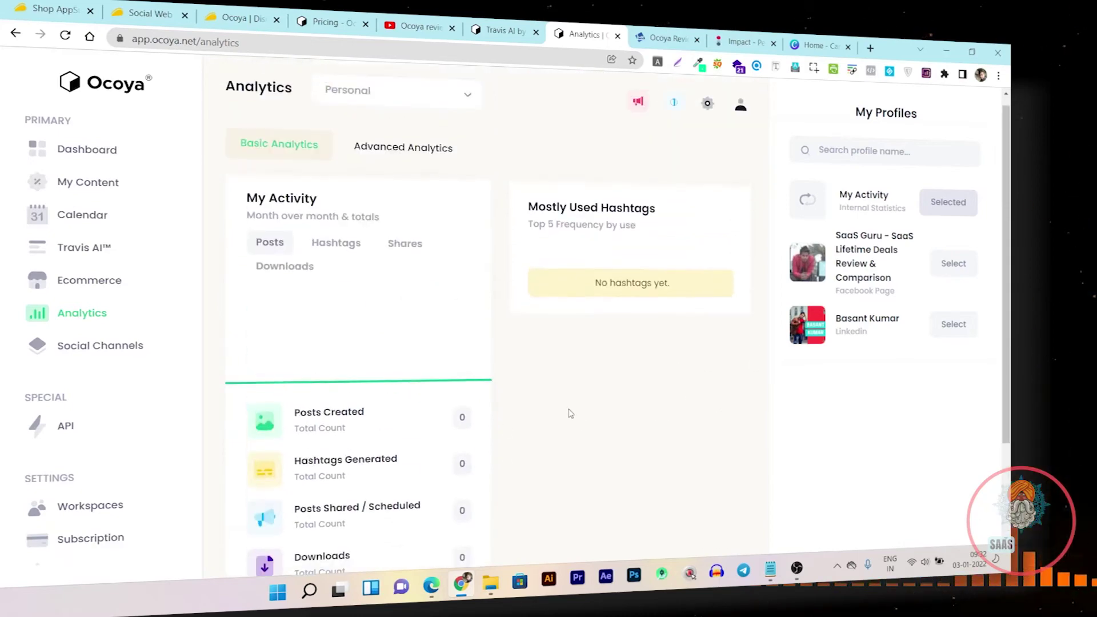
pyautogui.scroll(-3, 537, 398)
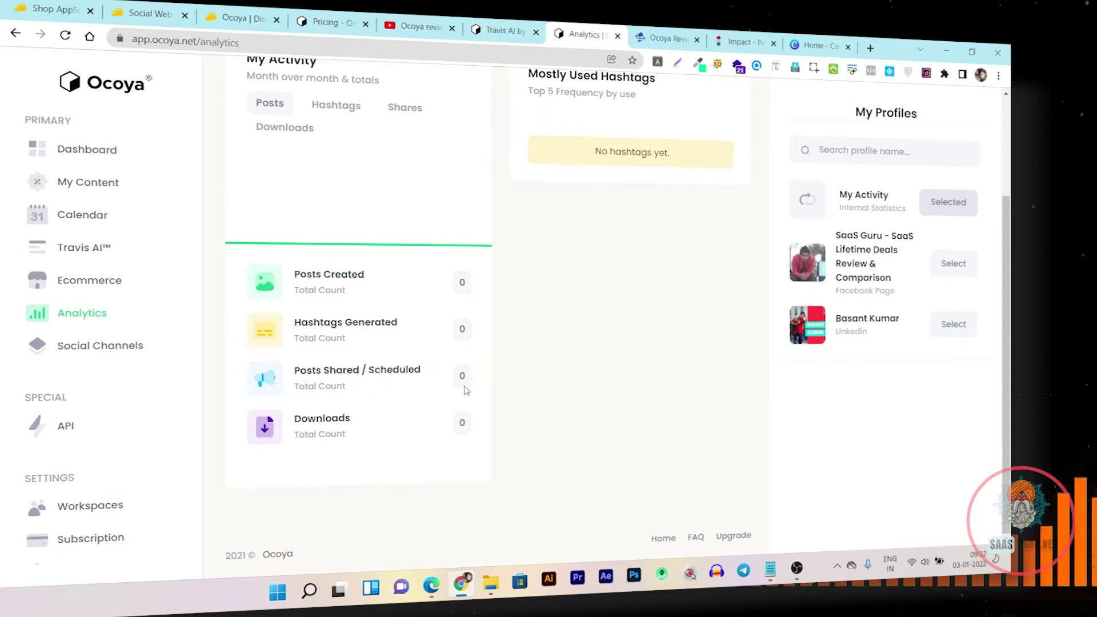
pyautogui.scroll(3, 464, 388)
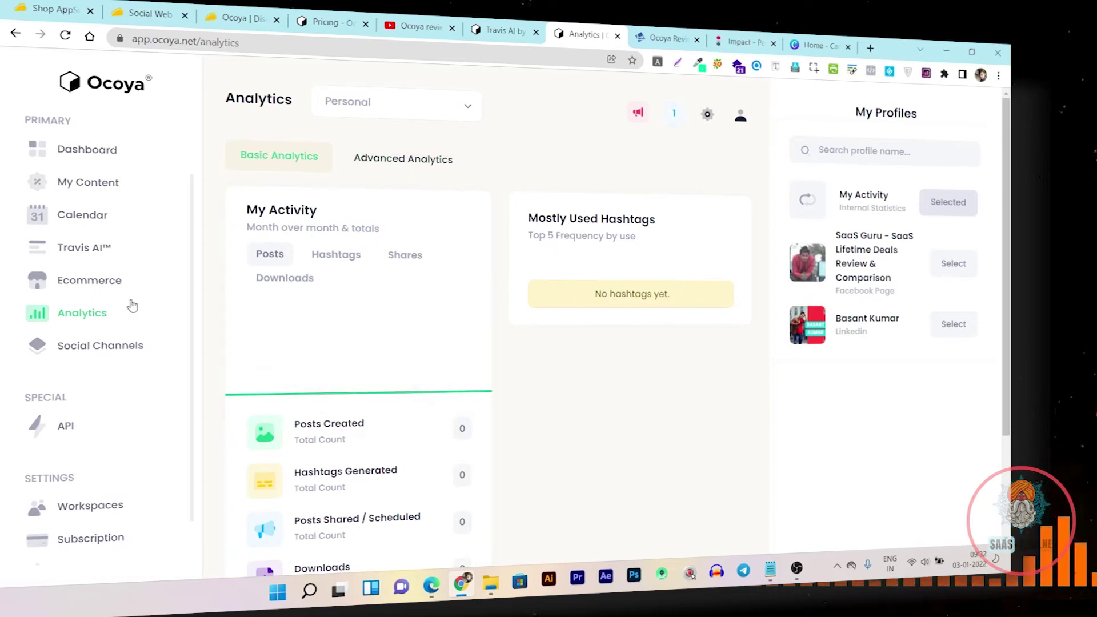
# Step: Open the Social Channels section and browse all the available and upcoming integrations
pyautogui.click(66, 351)
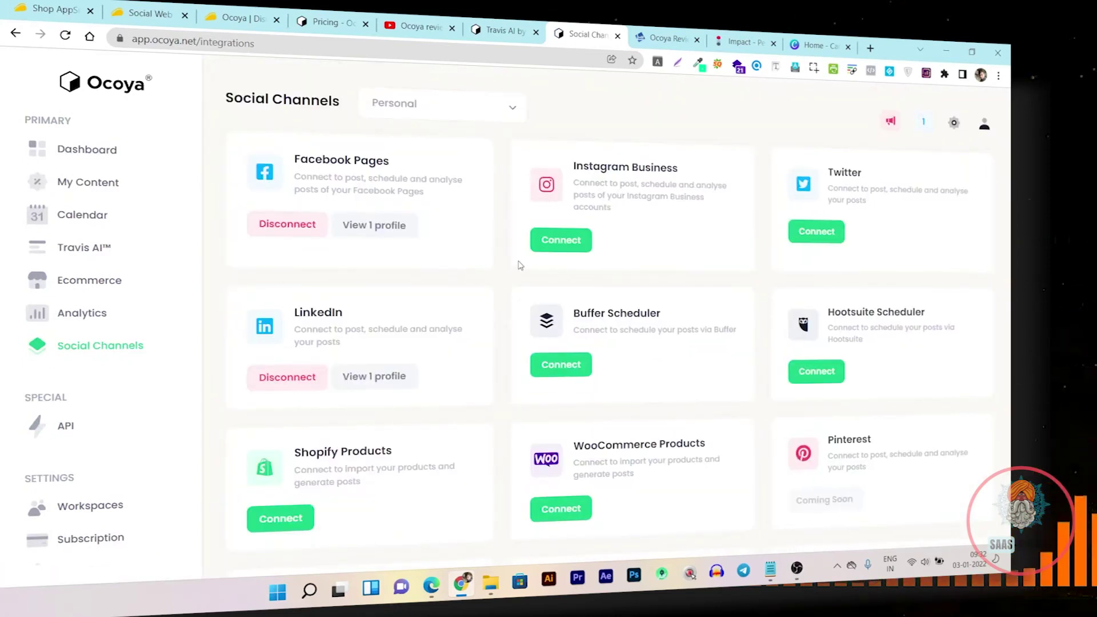
pyautogui.scroll(-2, 514, 245)
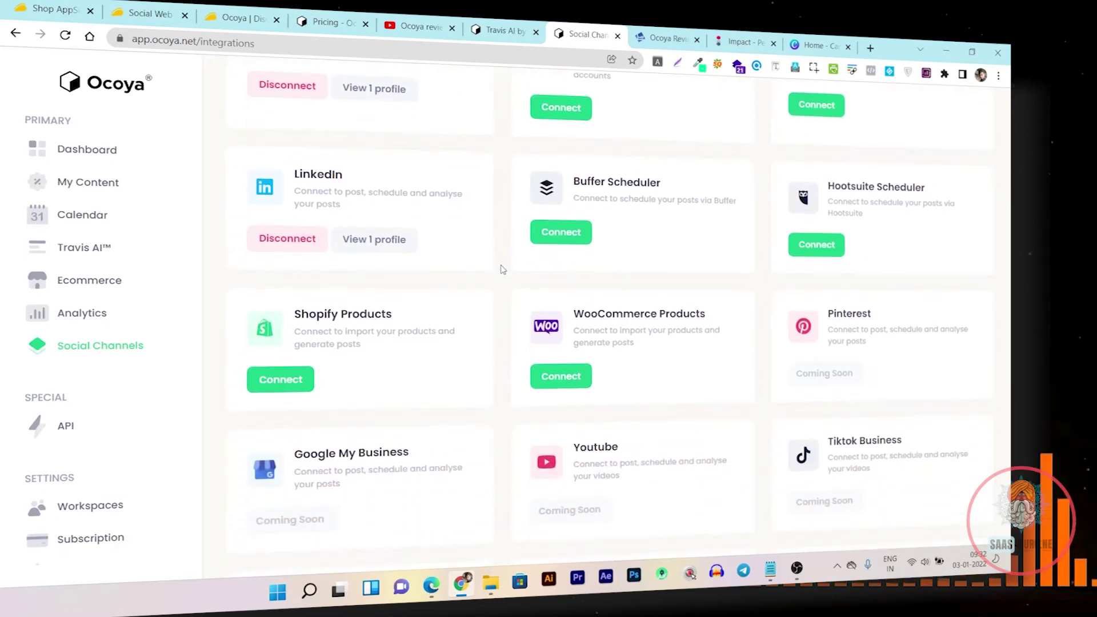
pyautogui.scroll(-2, 501, 270)
pyautogui.scroll(-2, 499, 273)
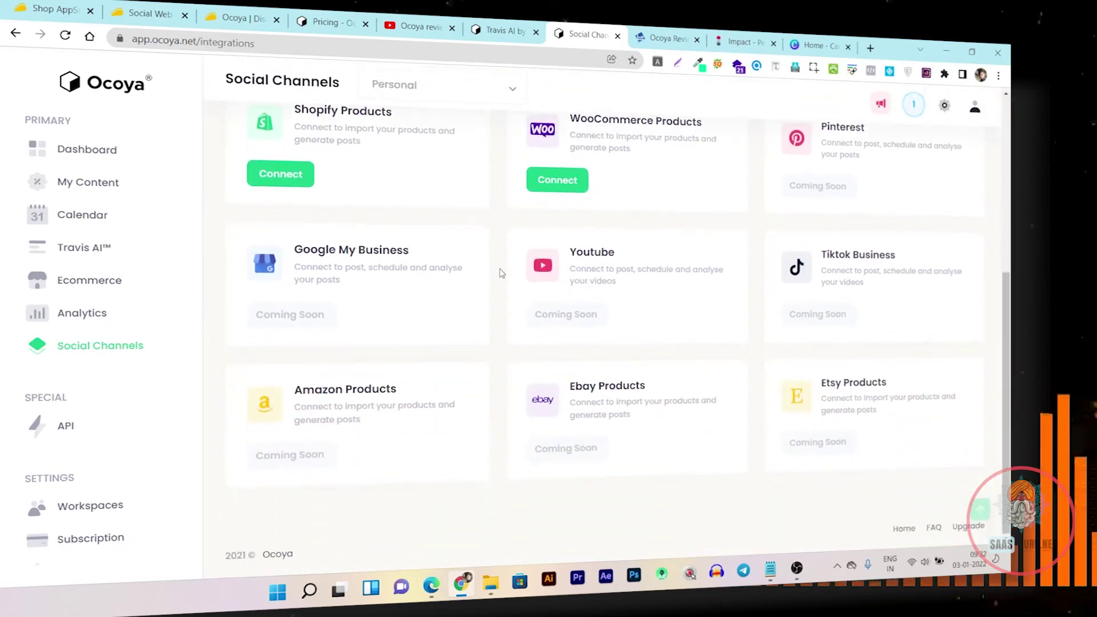
pyautogui.scroll(2, 578, 267)
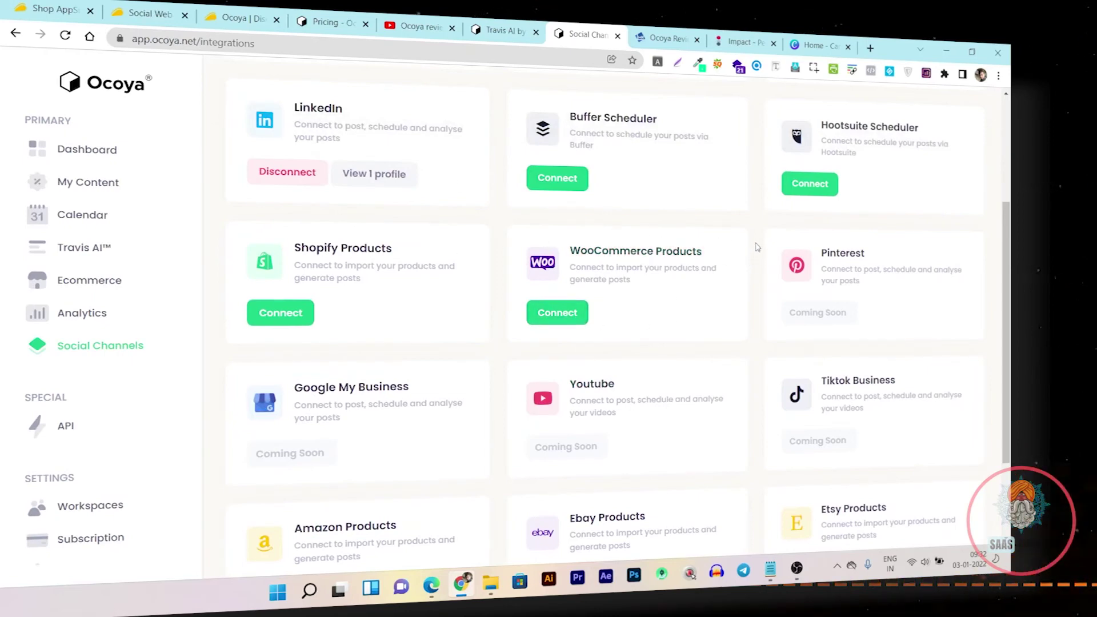
pyautogui.scroll(-3, 432, 351)
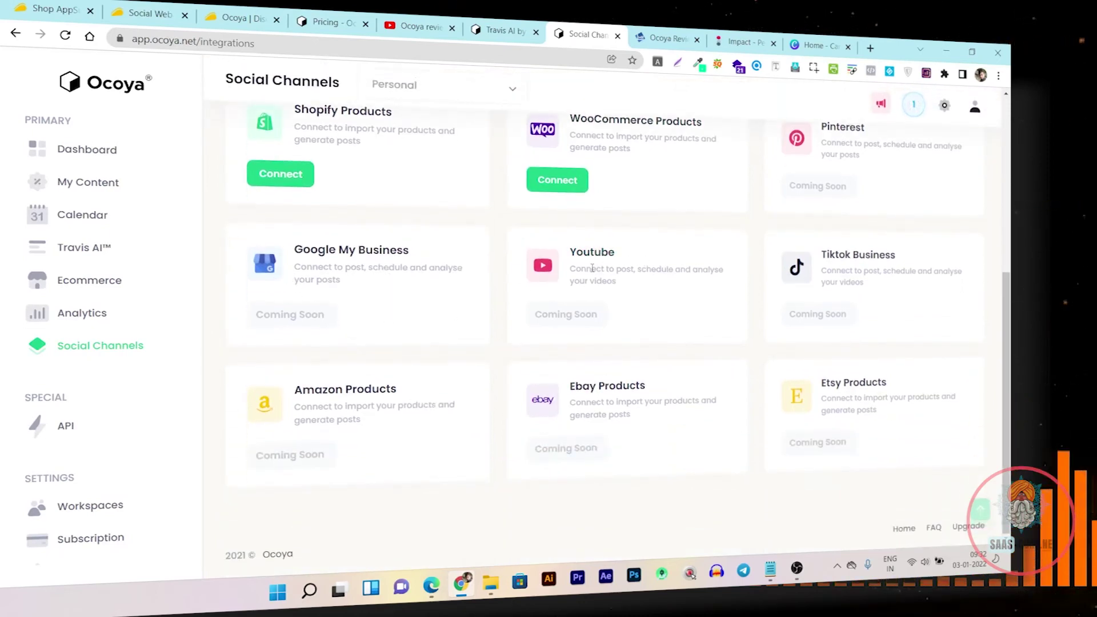
# Step: Highlight the Youtube integration's description and look over the surrounding channel and product integrations
pyautogui.moveTo(572, 269); pyautogui.dragTo(633, 283)
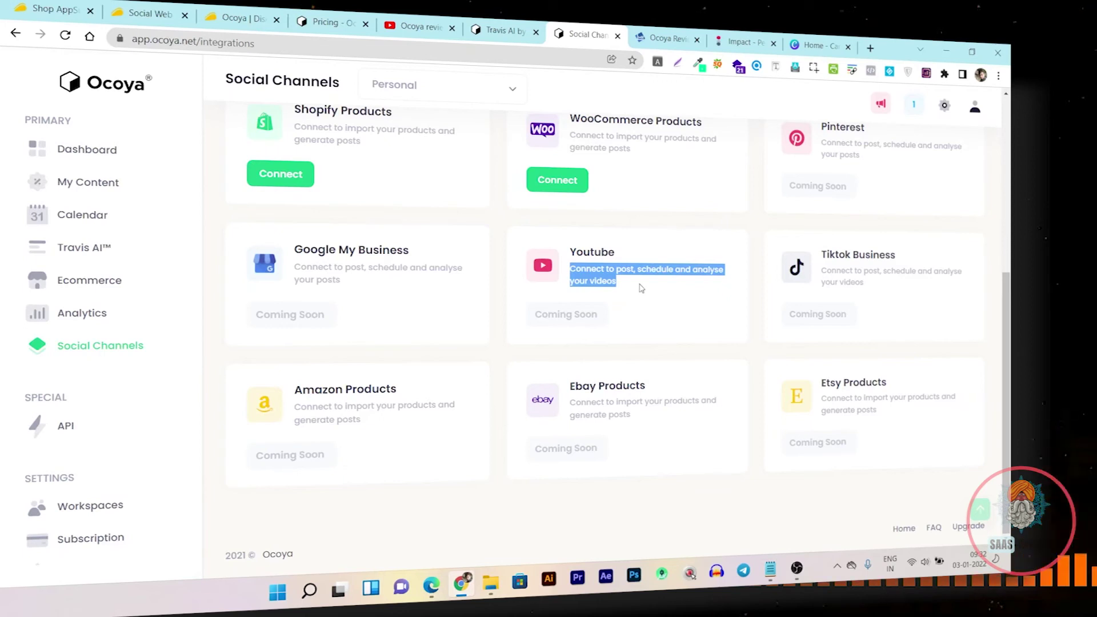
pyautogui.click(641, 288)
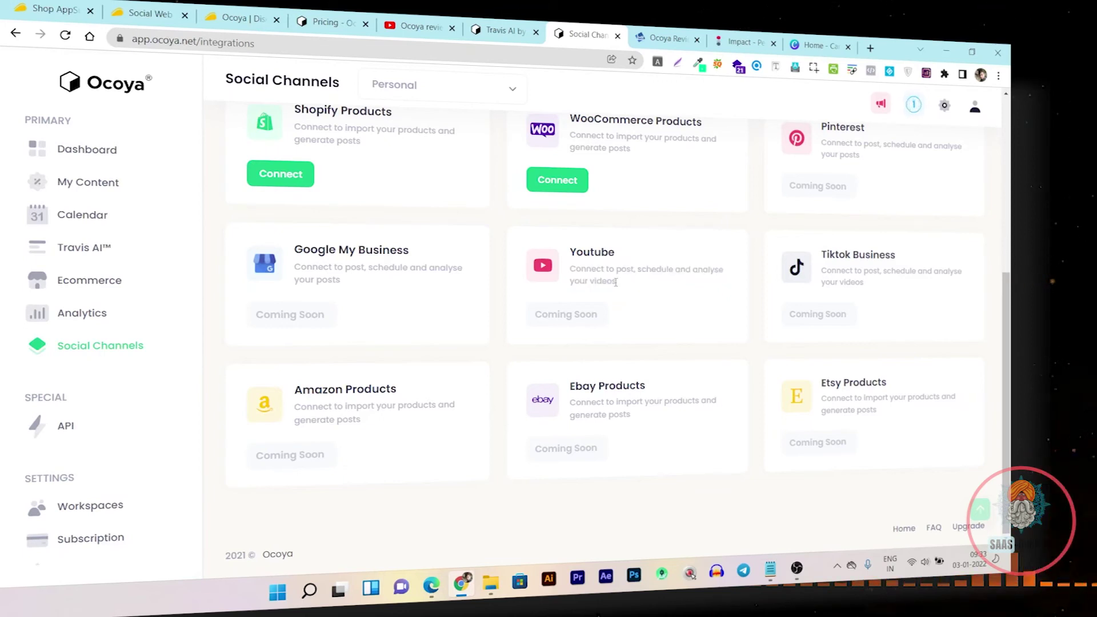
pyautogui.moveTo(570, 269); pyautogui.dragTo(622, 287)
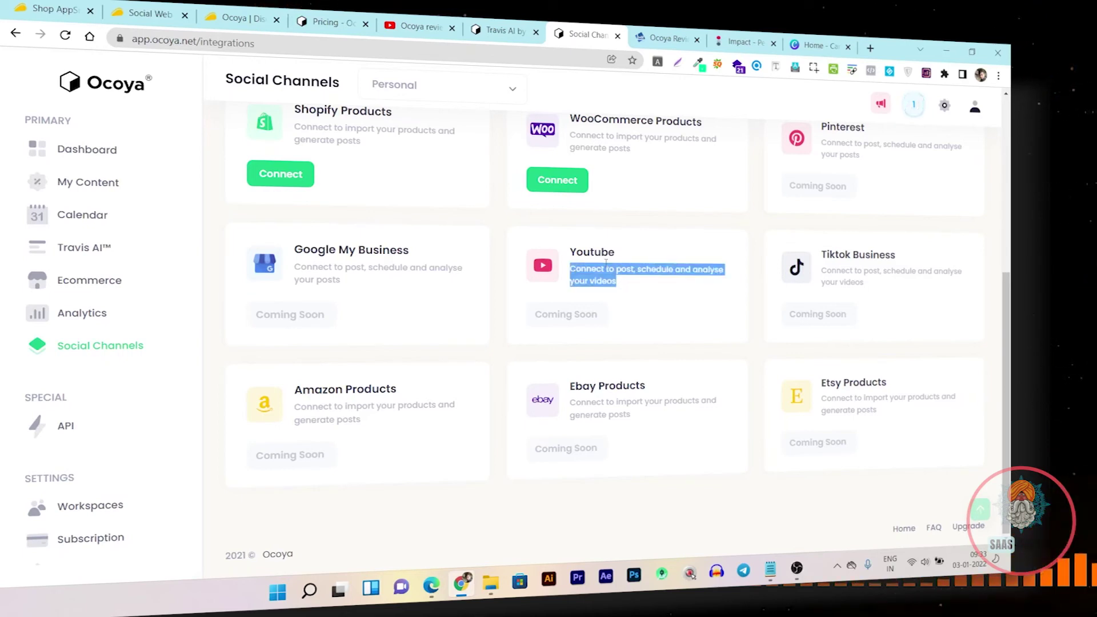
pyautogui.click(667, 297)
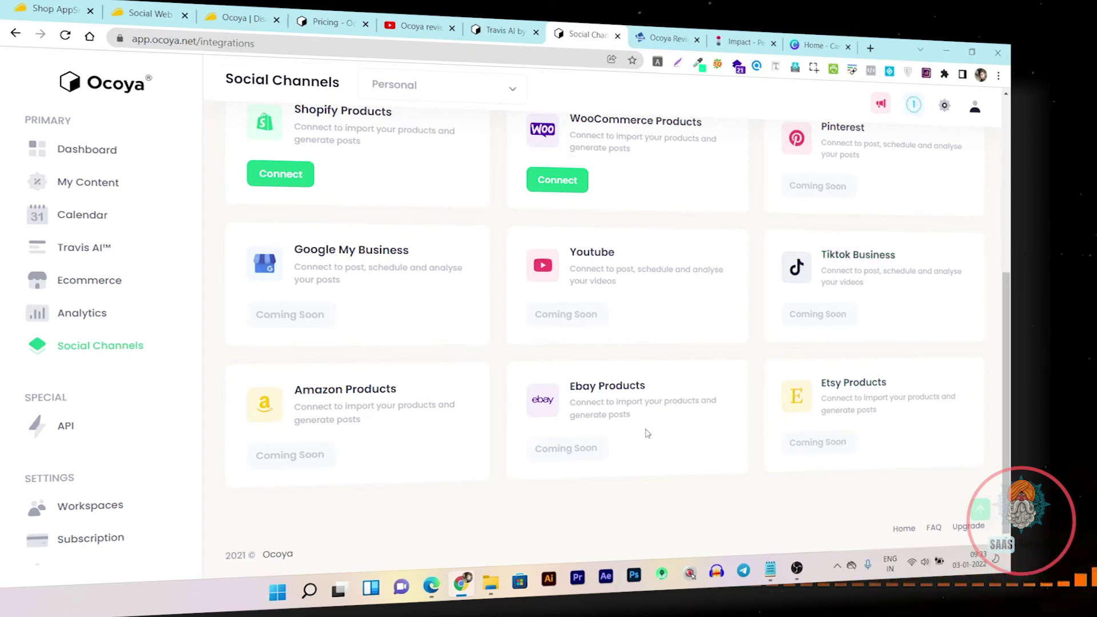
pyautogui.scroll(3, 600, 440)
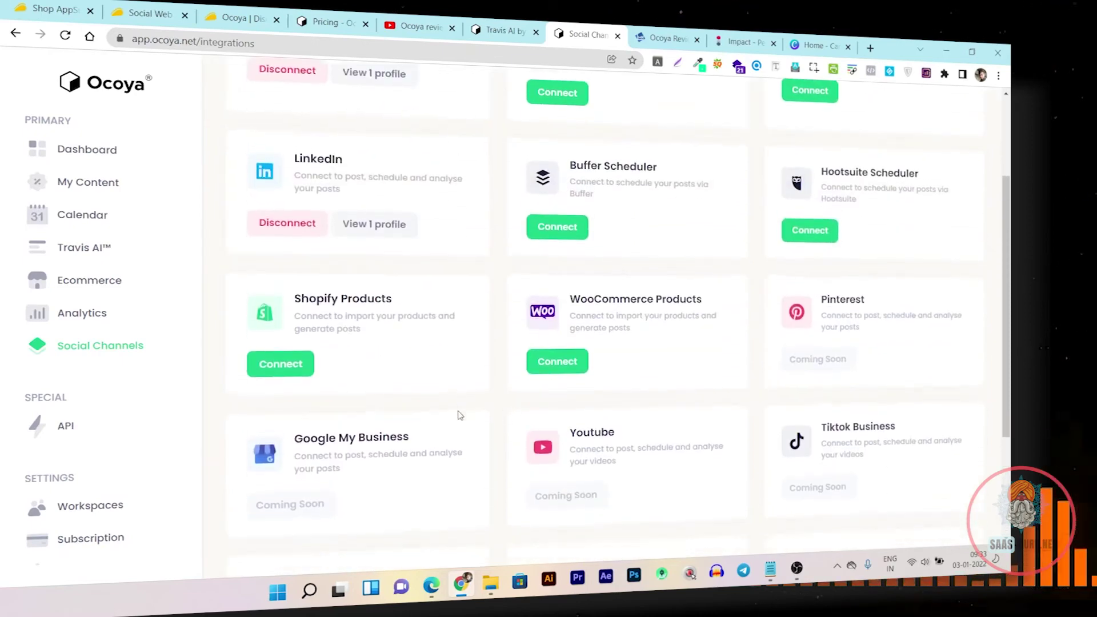
pyautogui.scroll(-3, 460, 415)
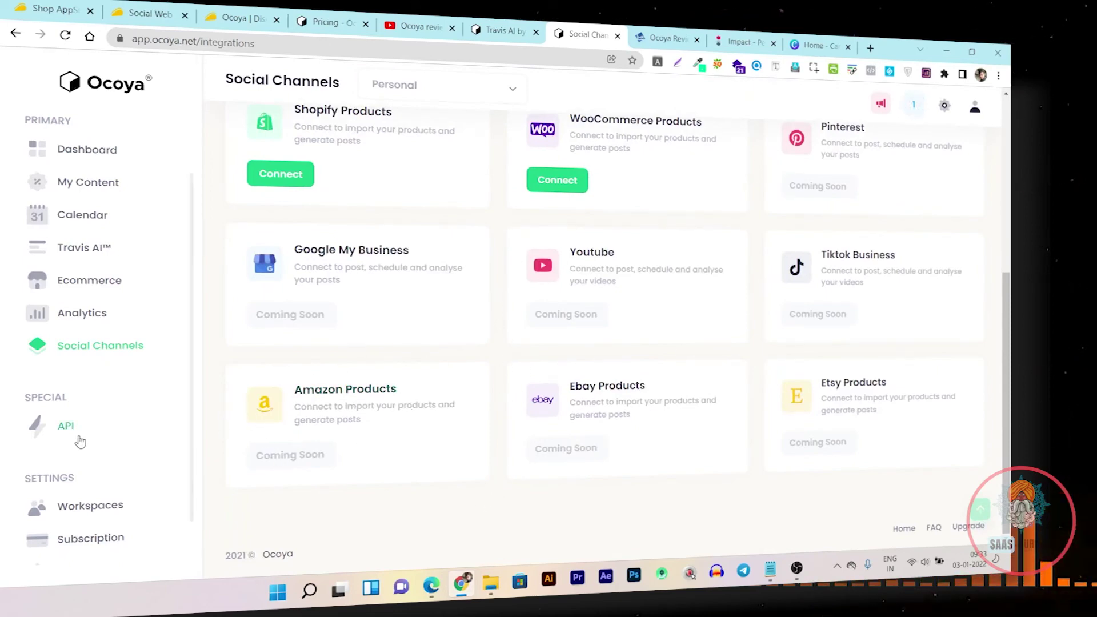
# Step: Open the API section and follow its link to the public roadmap
pyautogui.click(59, 430)
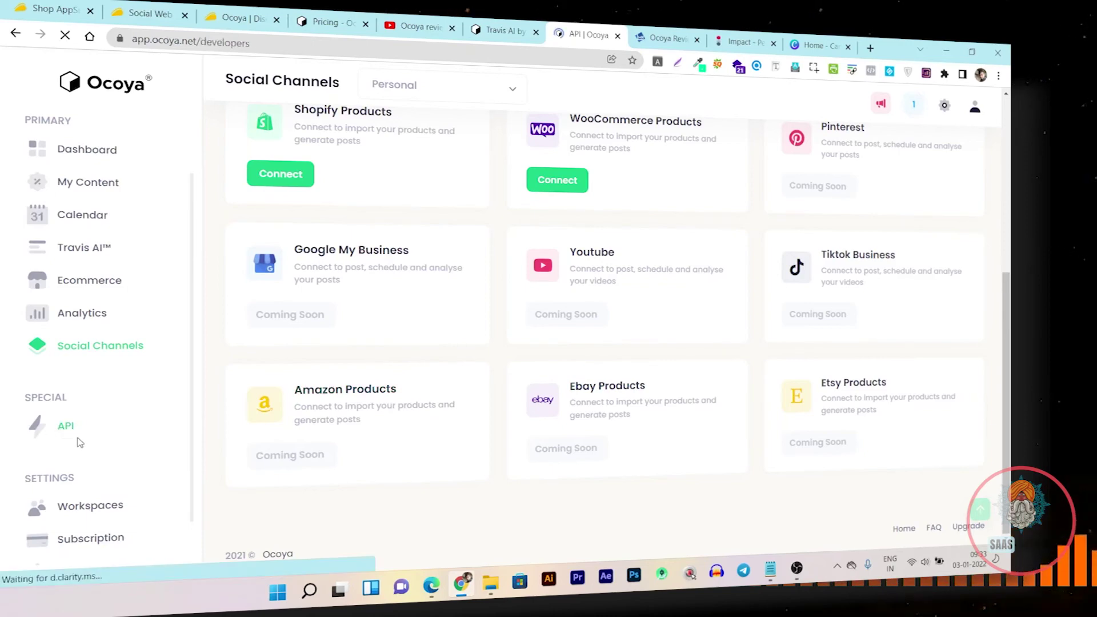
pyautogui.scroll(-1, 162, 269)
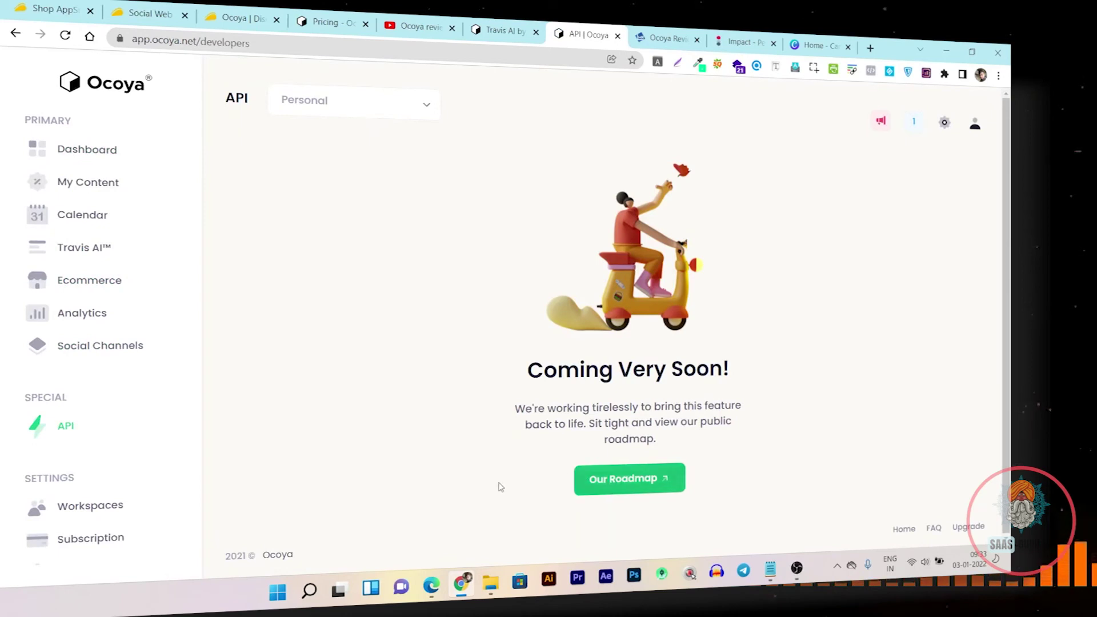
pyautogui.click(614, 486)
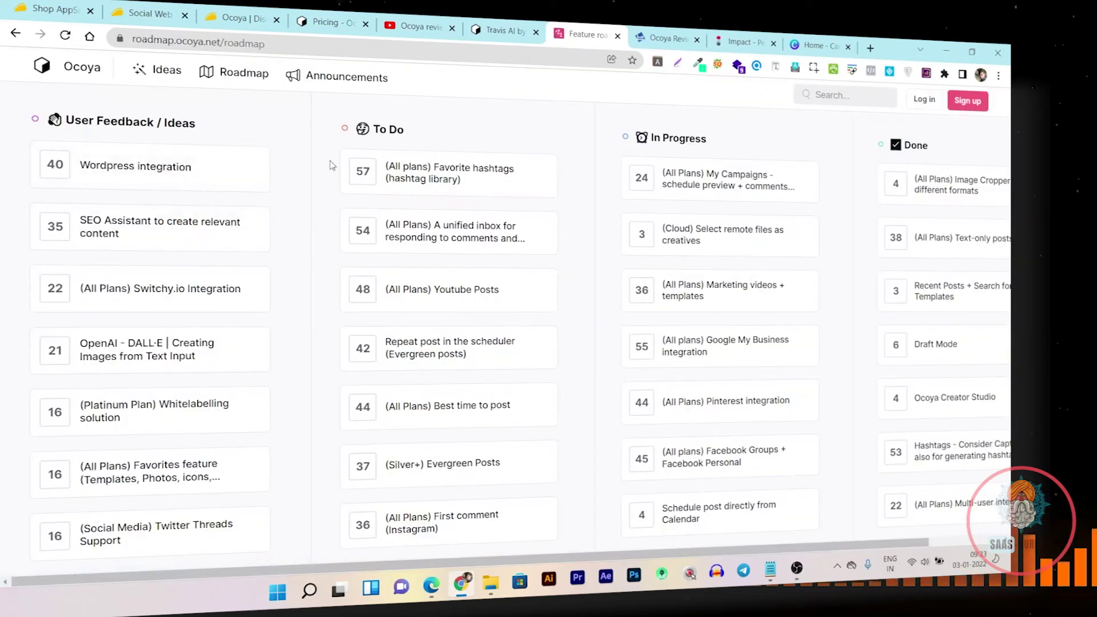
# Step: Browse the planned features in the roadmap's To Do column
pyautogui.scroll(-2, 194, 357)
pyautogui.scroll(2, 195, 357)
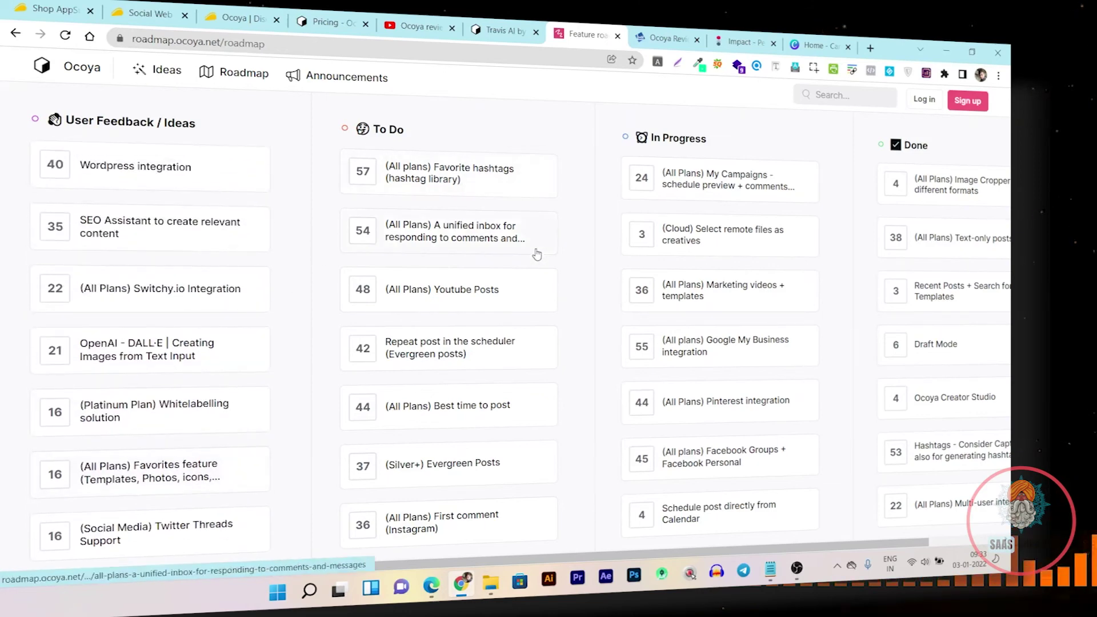
pyautogui.scroll(-1, 480, 209)
pyautogui.scroll(-4, 480, 210)
pyautogui.scroll(5, 478, 385)
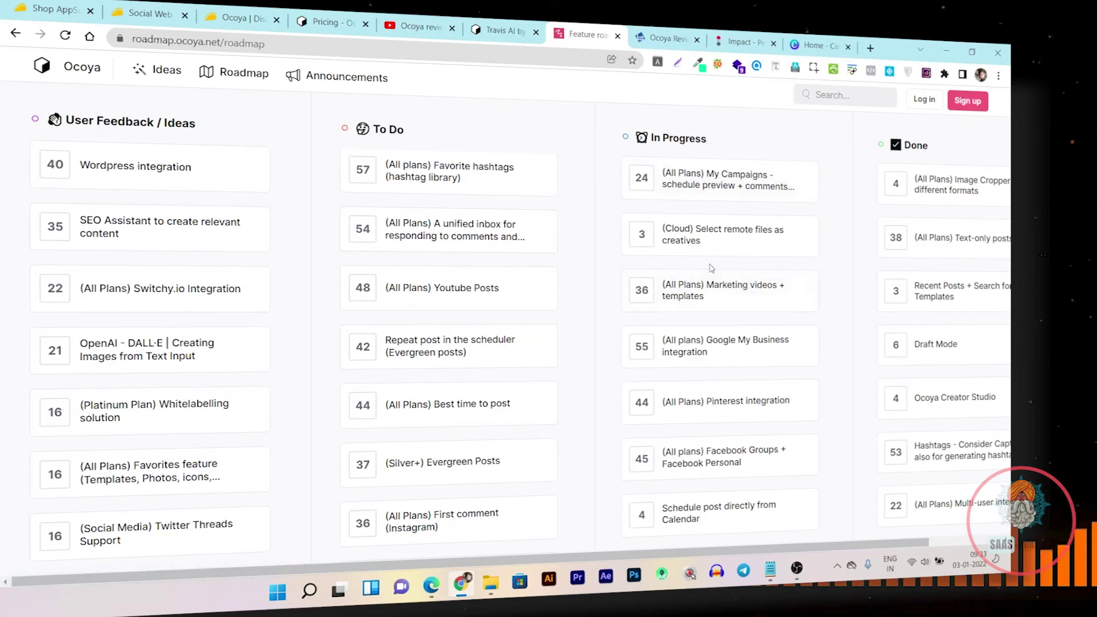
# Step: Examine the features listed in the roadmap's In Progress and Done columns
pyautogui.scroll(-3, 710, 267)
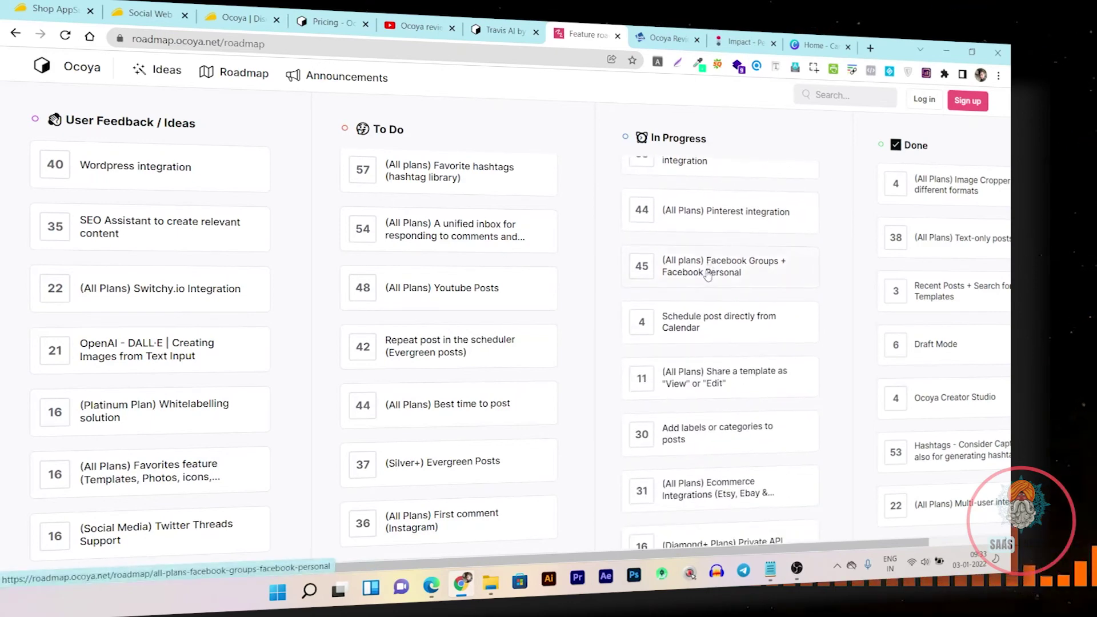
pyautogui.scroll(-1, 707, 275)
pyautogui.scroll(-1, 868, 456)
pyautogui.scroll(1, 868, 457)
pyautogui.scroll(3, 847, 355)
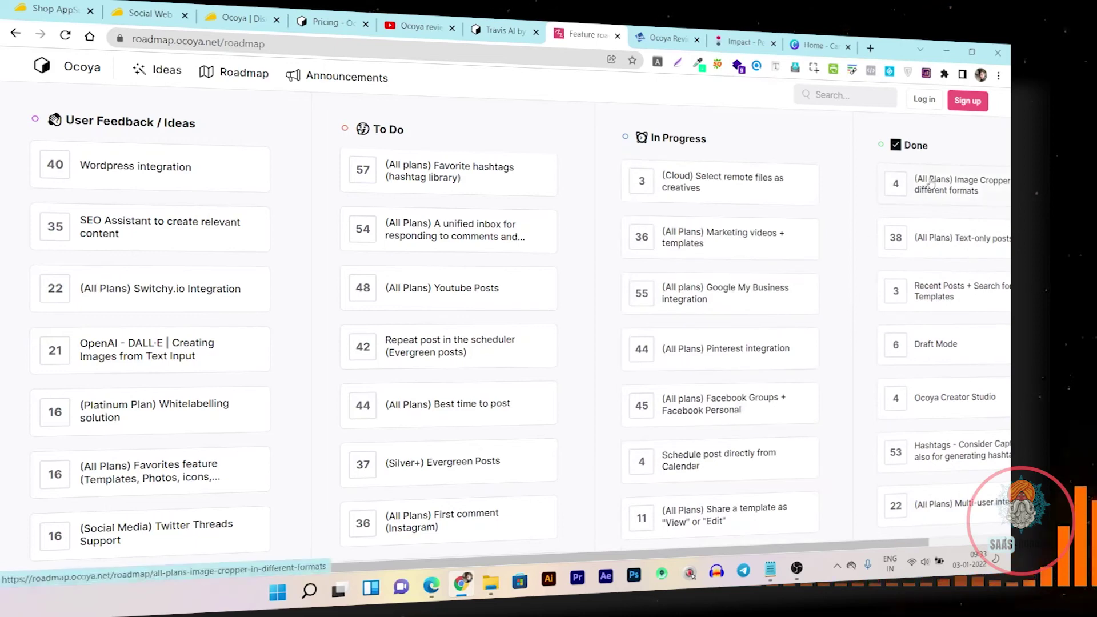
pyautogui.scroll(-1, 917, 456)
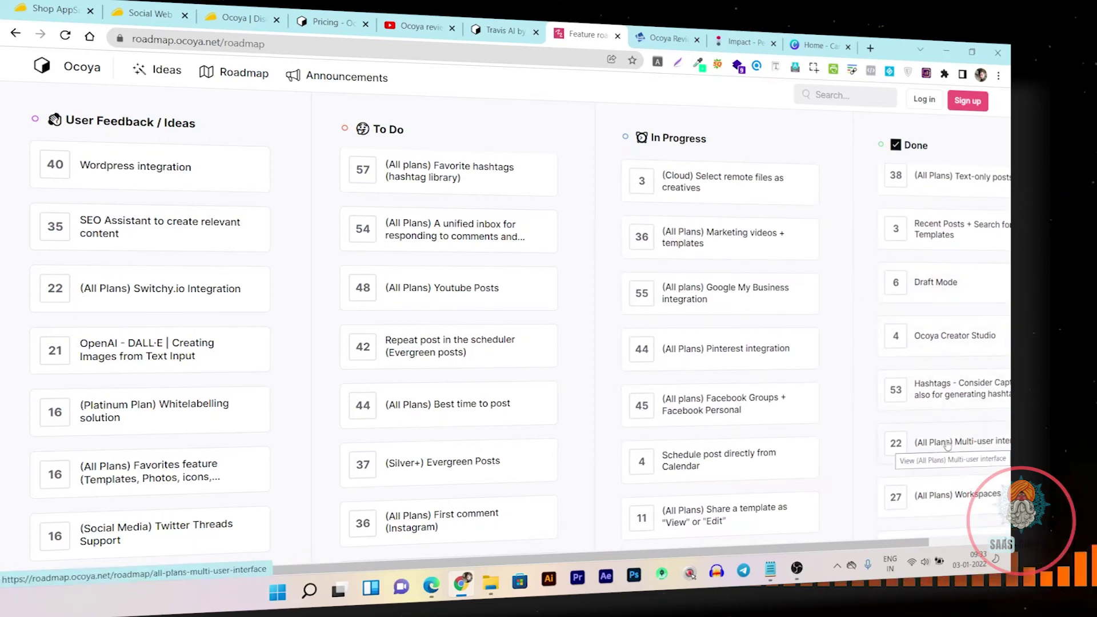
pyautogui.scroll(1, 935, 360)
pyautogui.scroll(1, 935, 360)
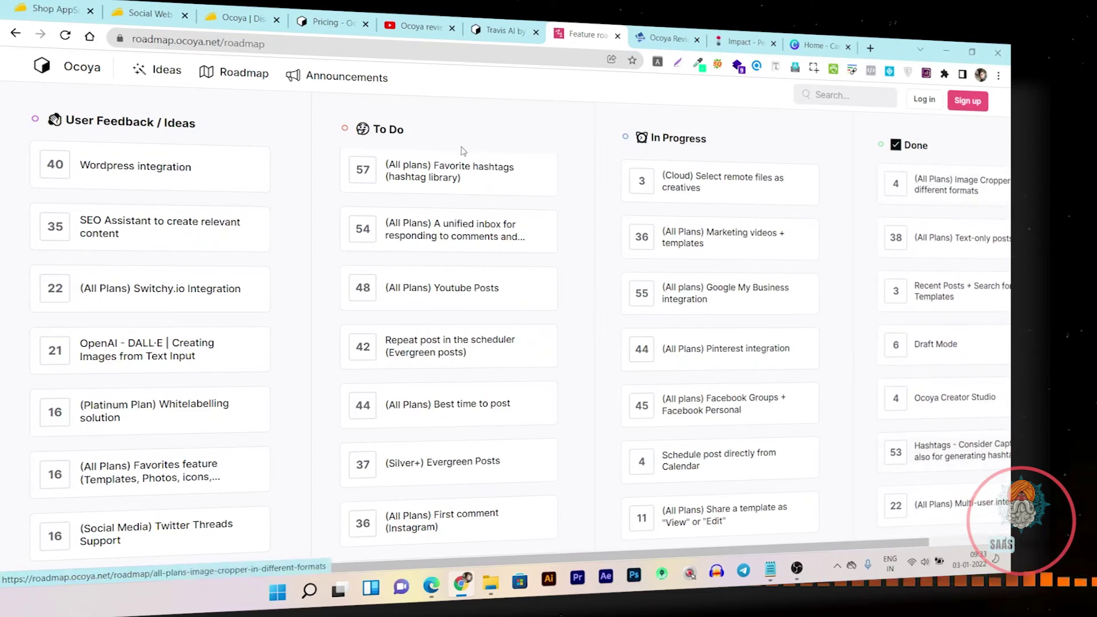
# Step: Return from the roadmap to Ocoya, check the remaining settings sections and go to the Dashboard
pyautogui.click(16, 34)
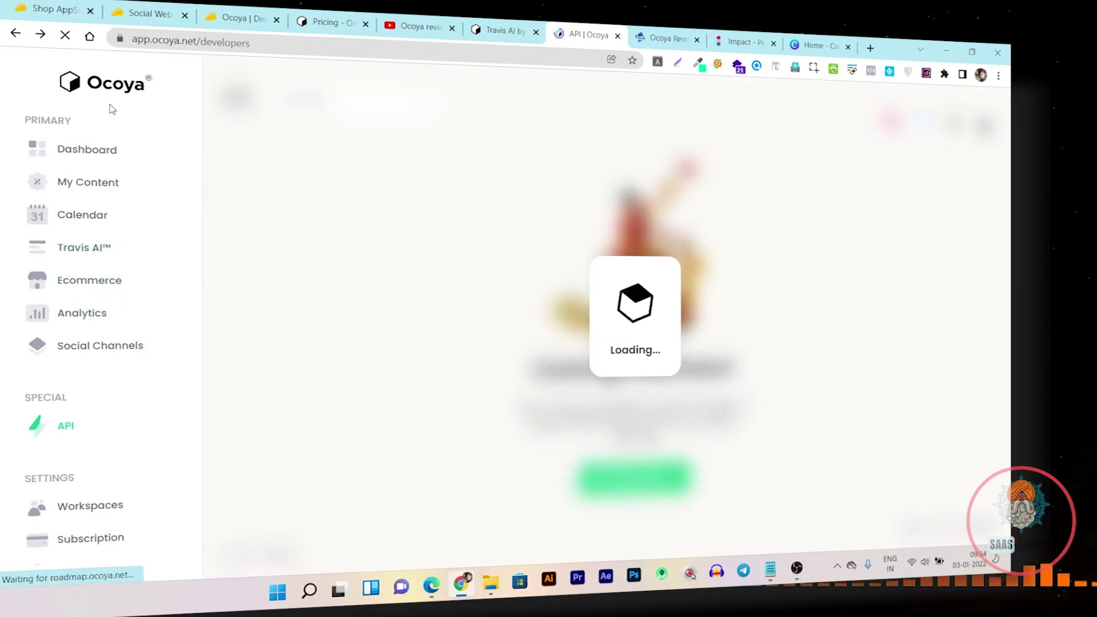
pyautogui.scroll(-1, 134, 213)
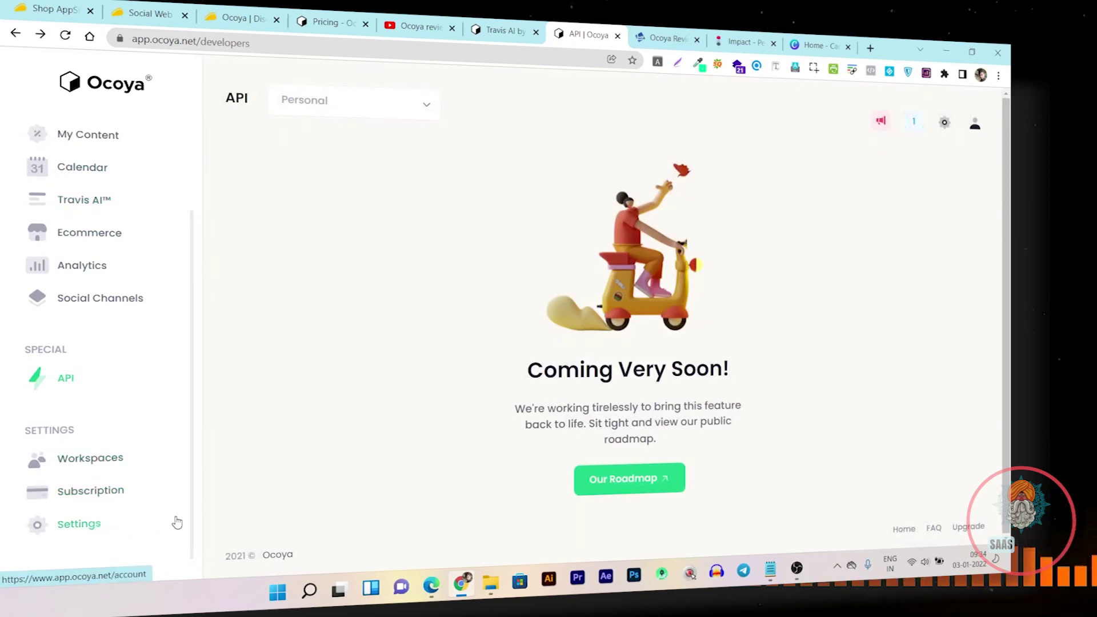
pyautogui.click(80, 77)
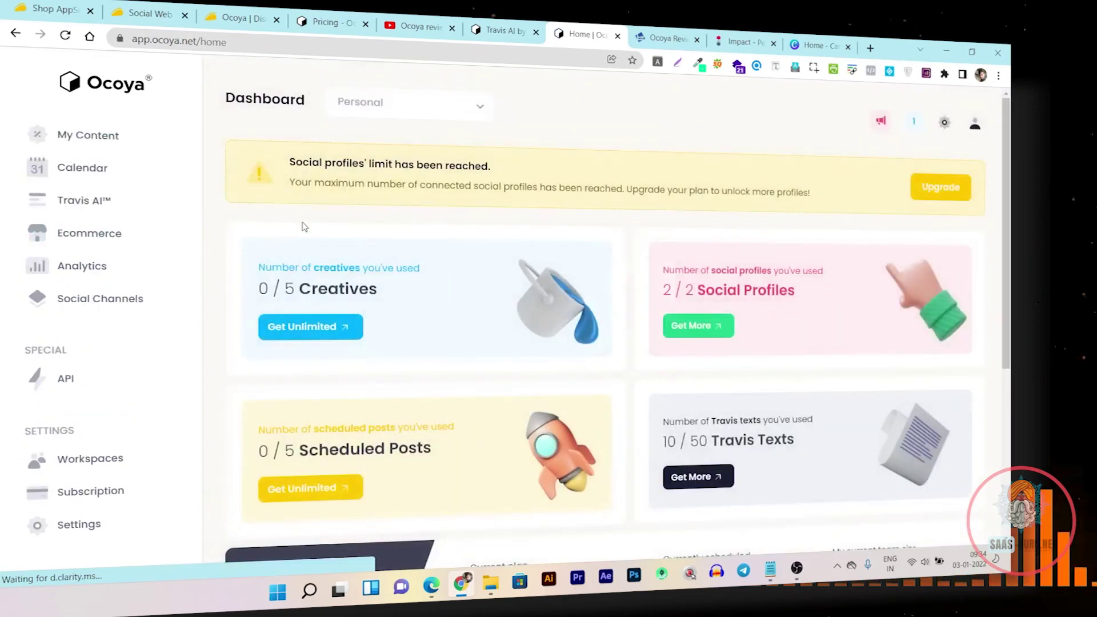
# Step: Switch to the AppSumo page for Ocoya and bring up the deal's Plans and Features section
pyautogui.click(256, 17)
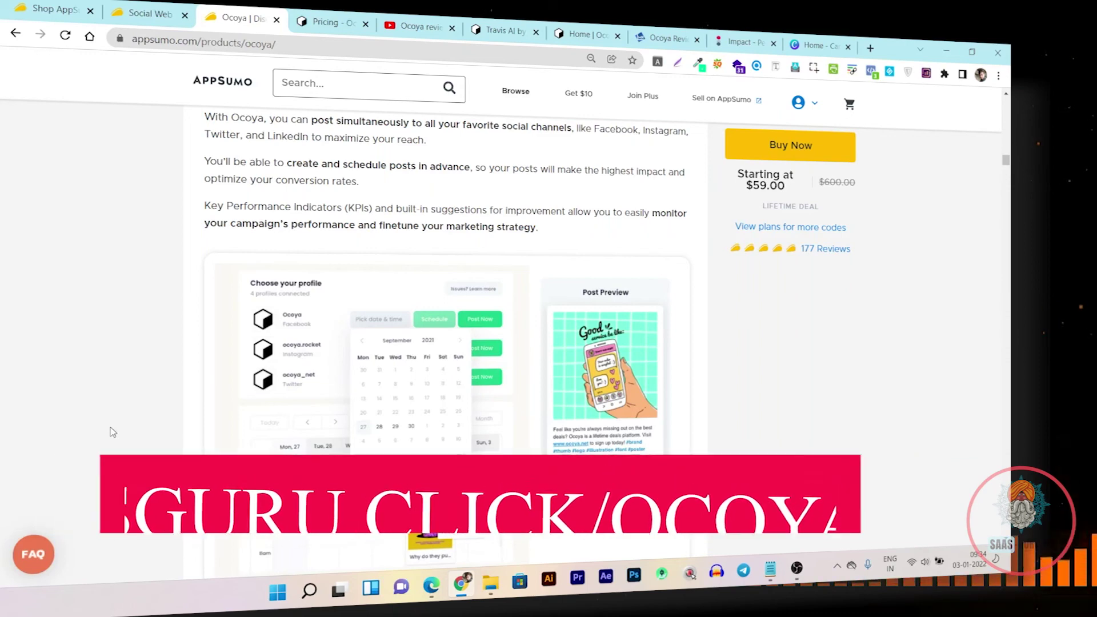
pyautogui.scroll(-6, 112, 431)
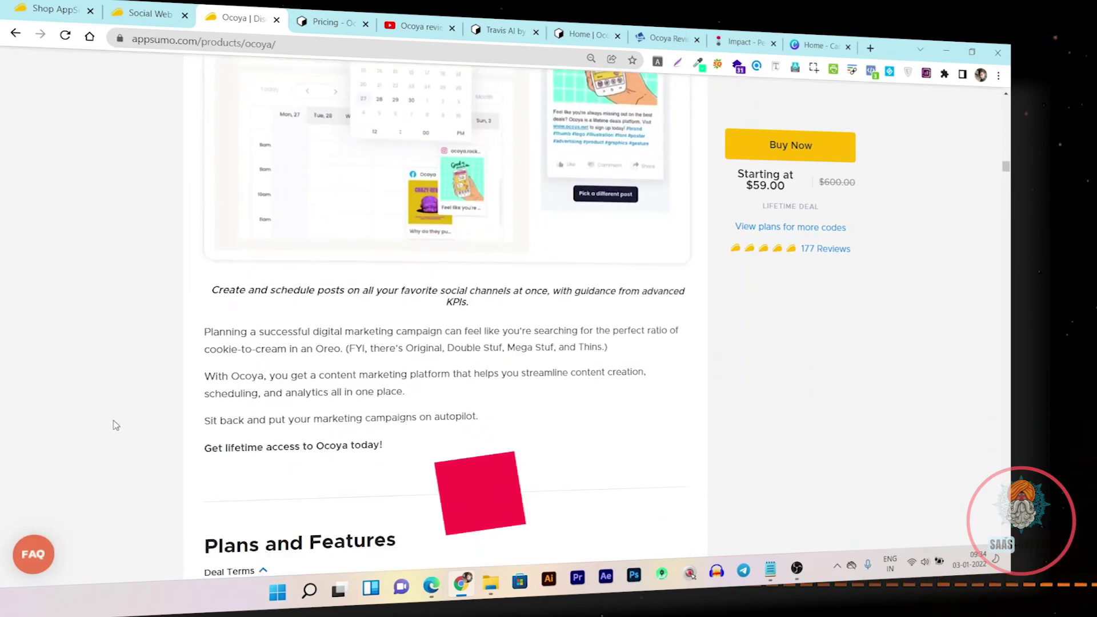
pyautogui.click(784, 231)
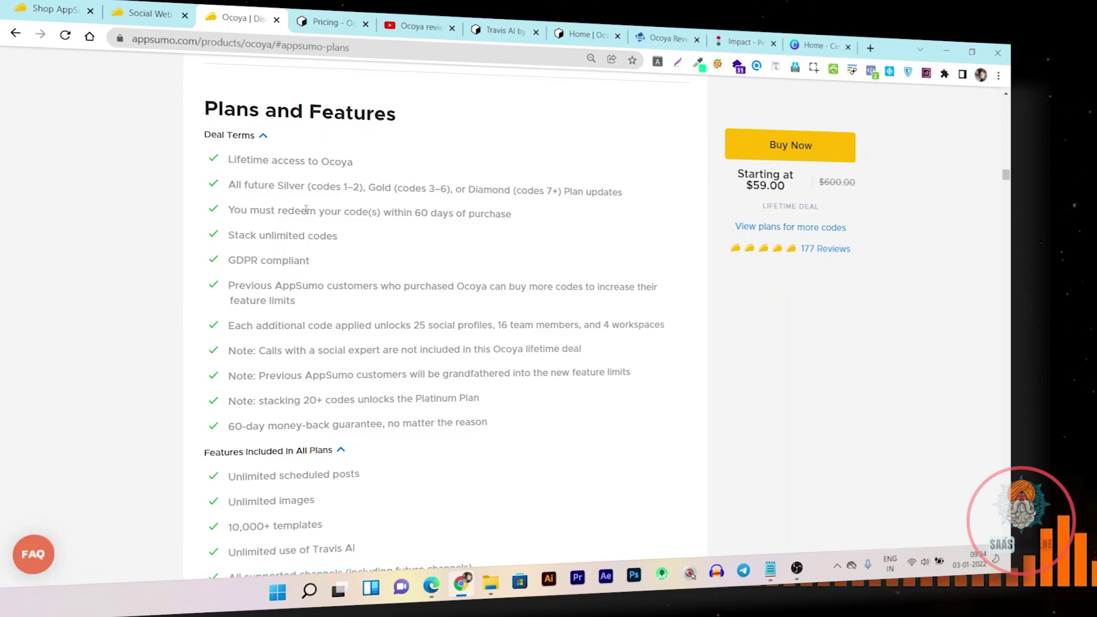
# Step: Read the Ocoya deal terms, highlighting the unlimited code stacking term and the social profiles unlocked by each additional code
pyautogui.scroll(-1, 249, 156)
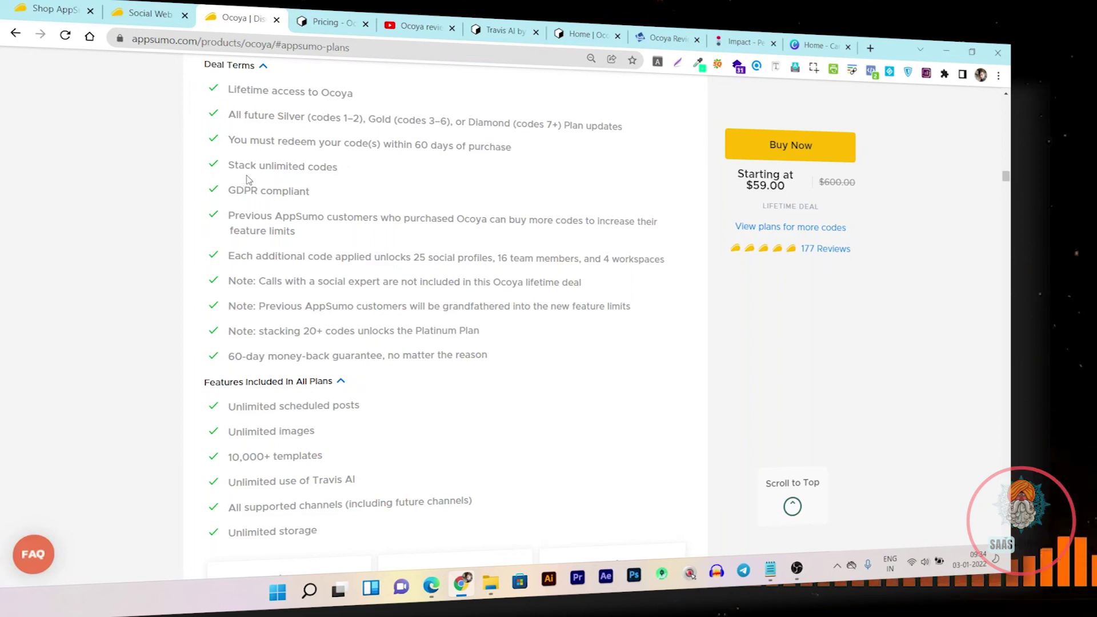
pyautogui.moveTo(228, 167)
pyautogui.mouseDown()
pyautogui.moveTo(335, 178)
pyautogui.moveTo(230, 171)
pyautogui.mouseUp()
pyautogui.click(334, 179)
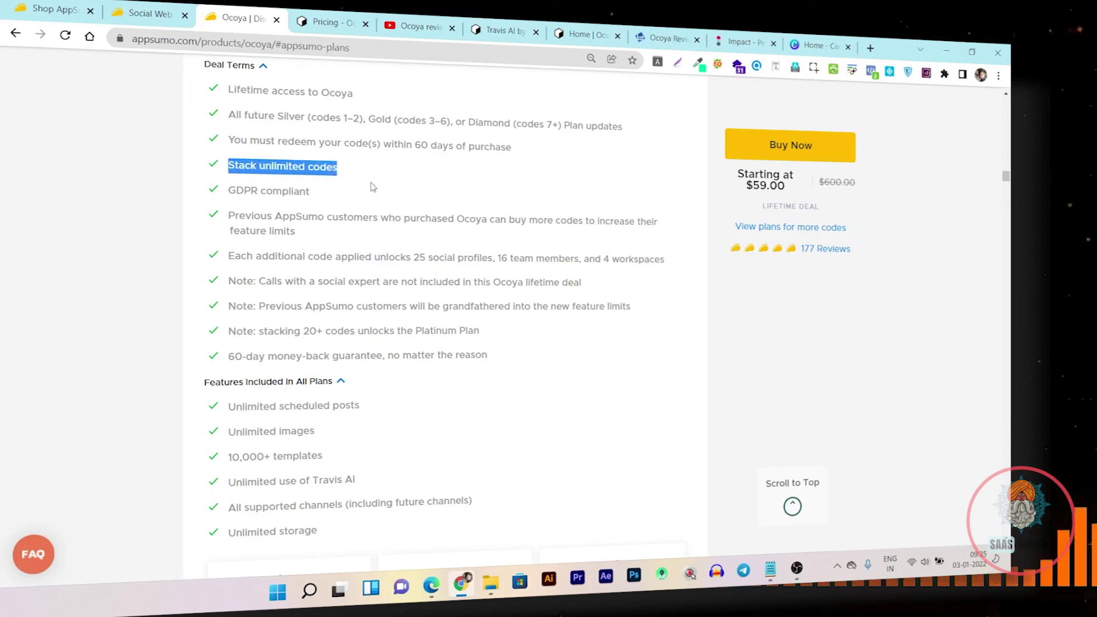
pyautogui.click(263, 167)
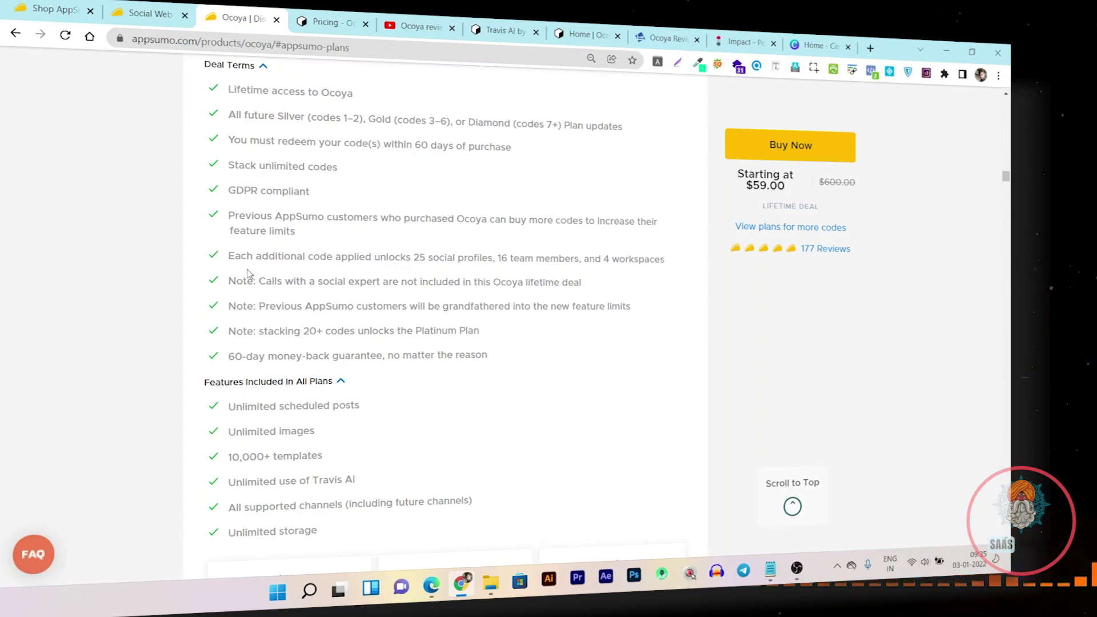
pyautogui.moveTo(371, 260); pyautogui.dragTo(496, 259)
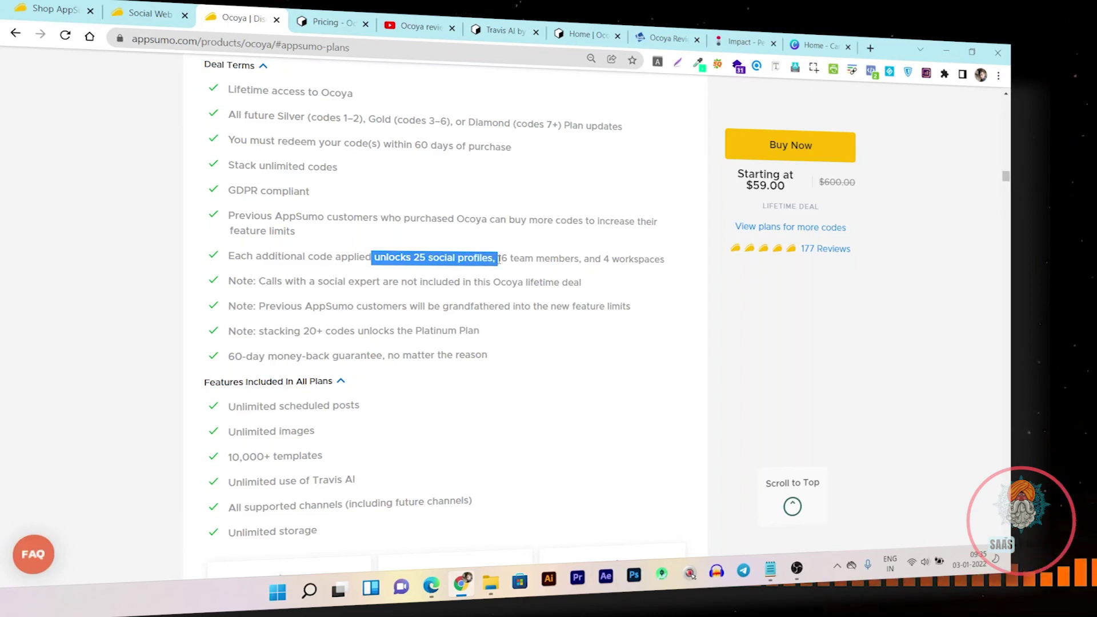
# Step: Review the features included in all plans, highlighting the unlimited use of Travis AI, and glance at the plan cards below
pyautogui.scroll(-2, 297, 314)
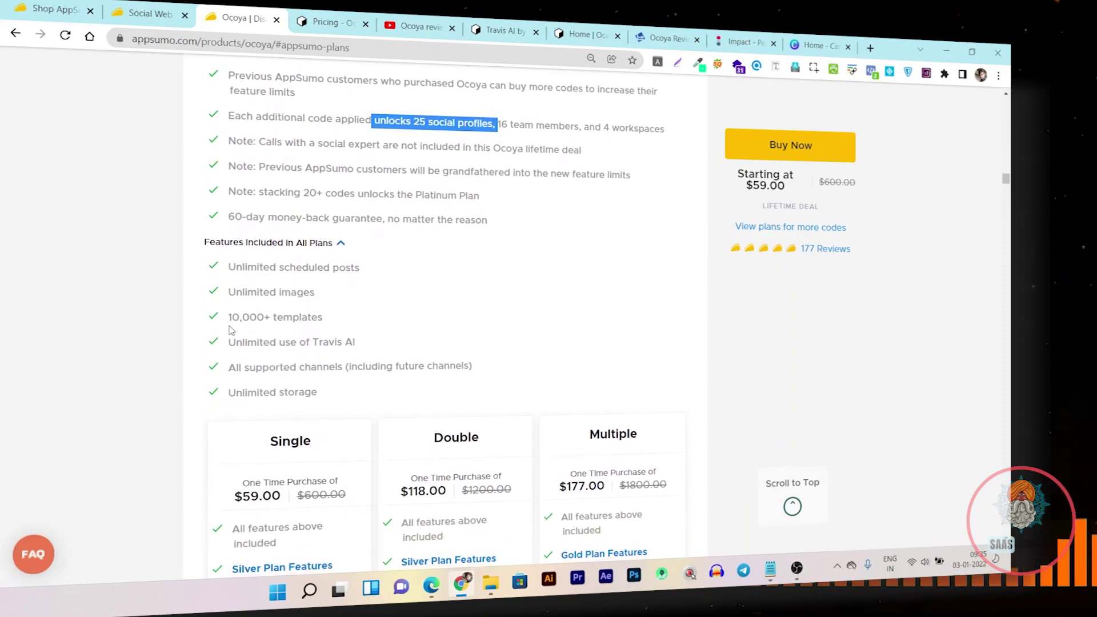
pyautogui.moveTo(365, 344); pyautogui.dragTo(311, 343)
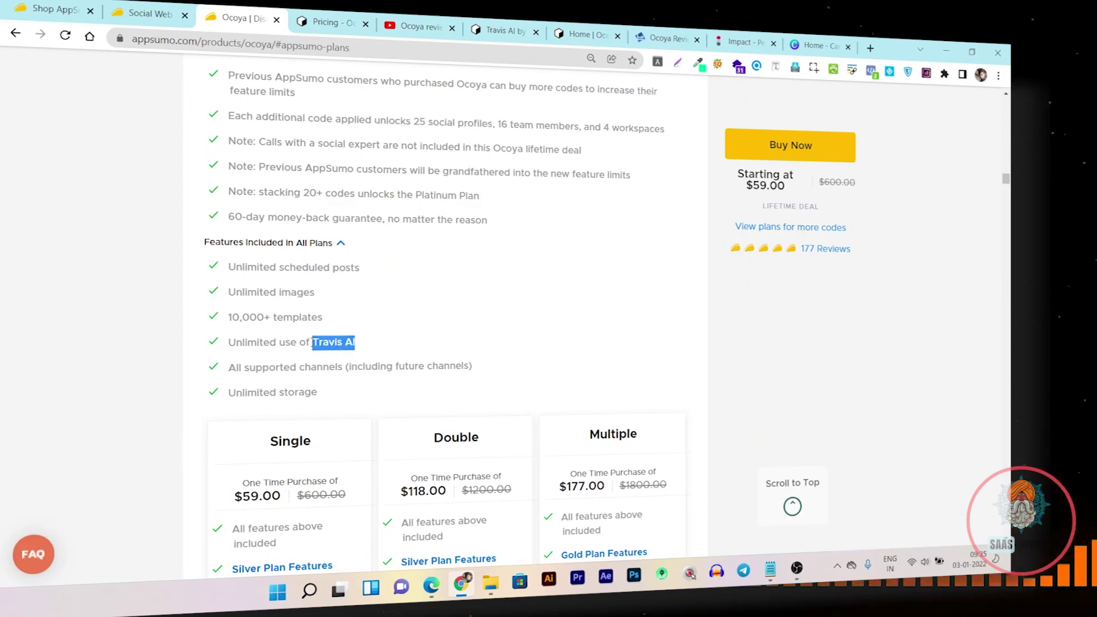
pyautogui.click(313, 342)
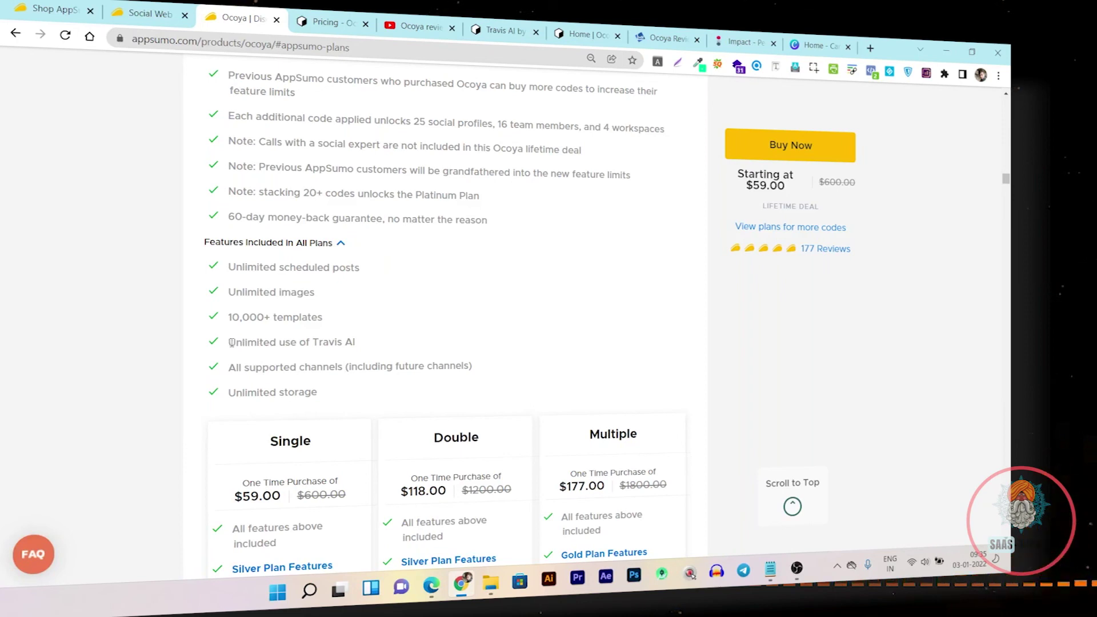
pyautogui.moveTo(231, 342); pyautogui.dragTo(353, 341)
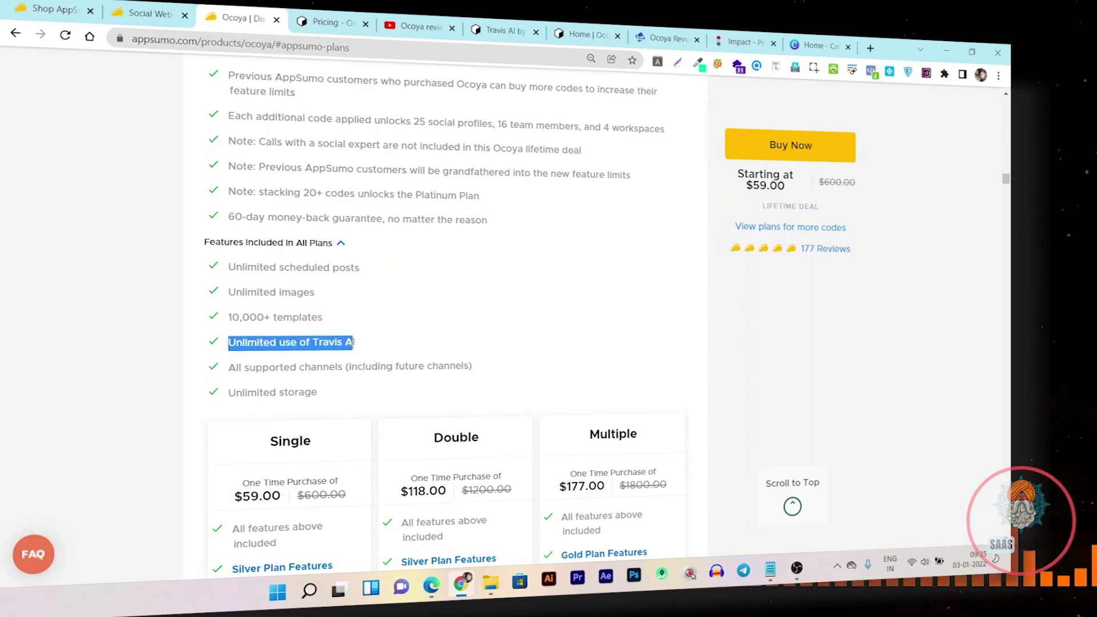
pyautogui.click(381, 348)
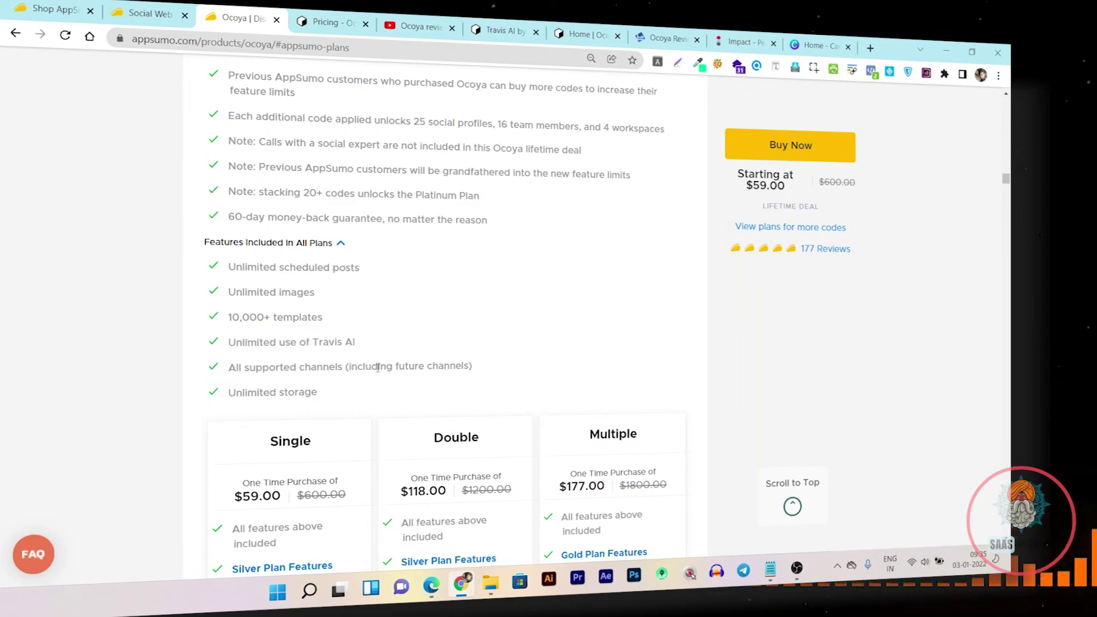
pyautogui.scroll(-1, 411, 386)
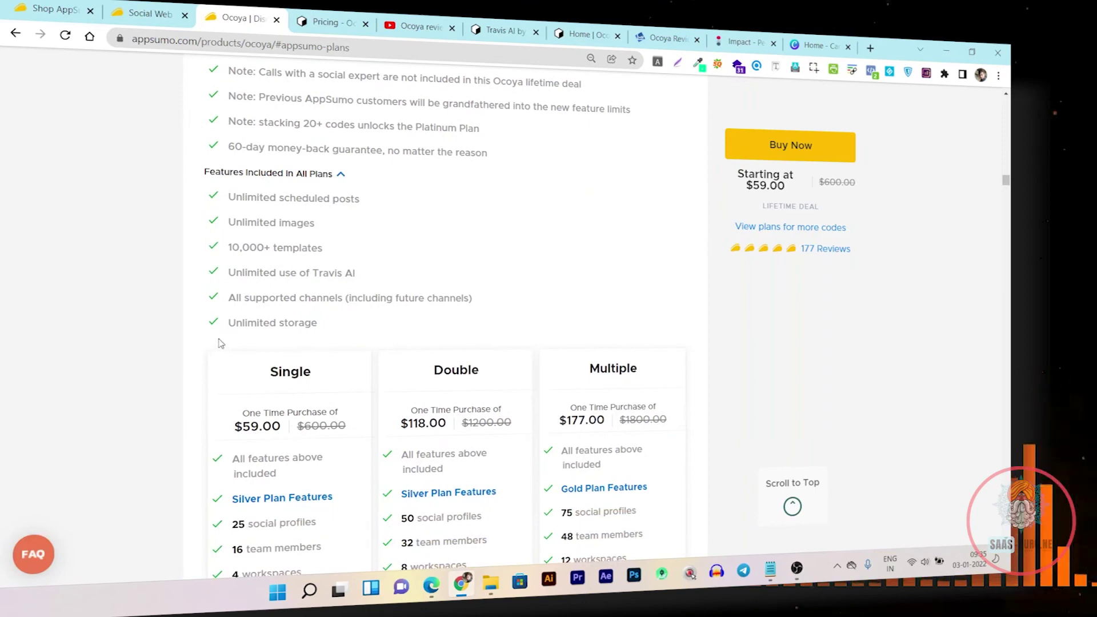
pyautogui.scroll(-1, 395, 332)
pyautogui.scroll(3, 400, 334)
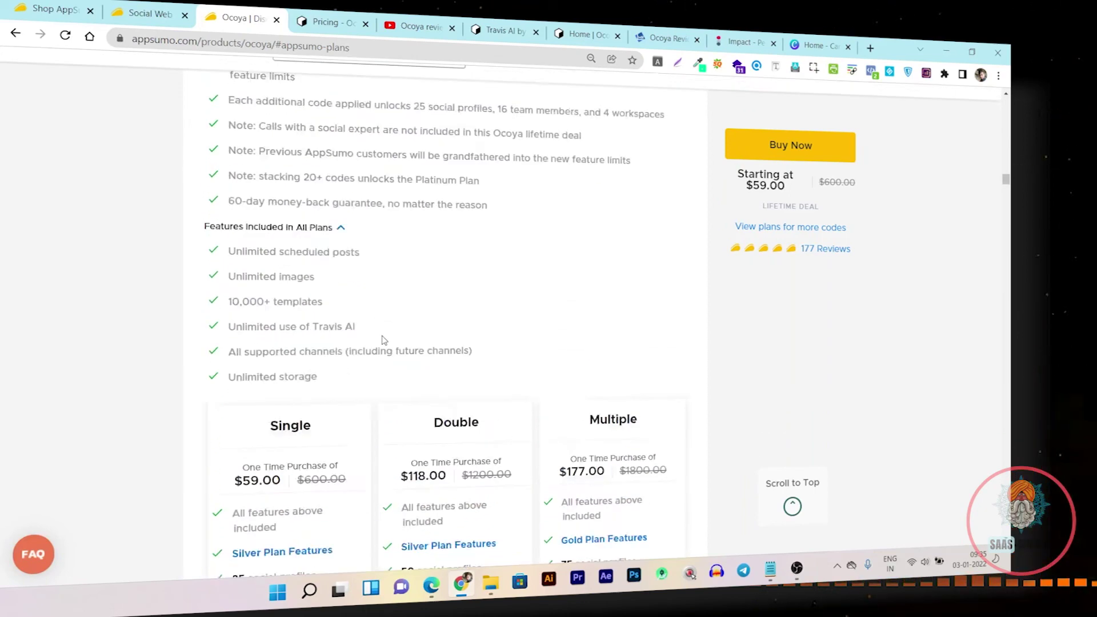